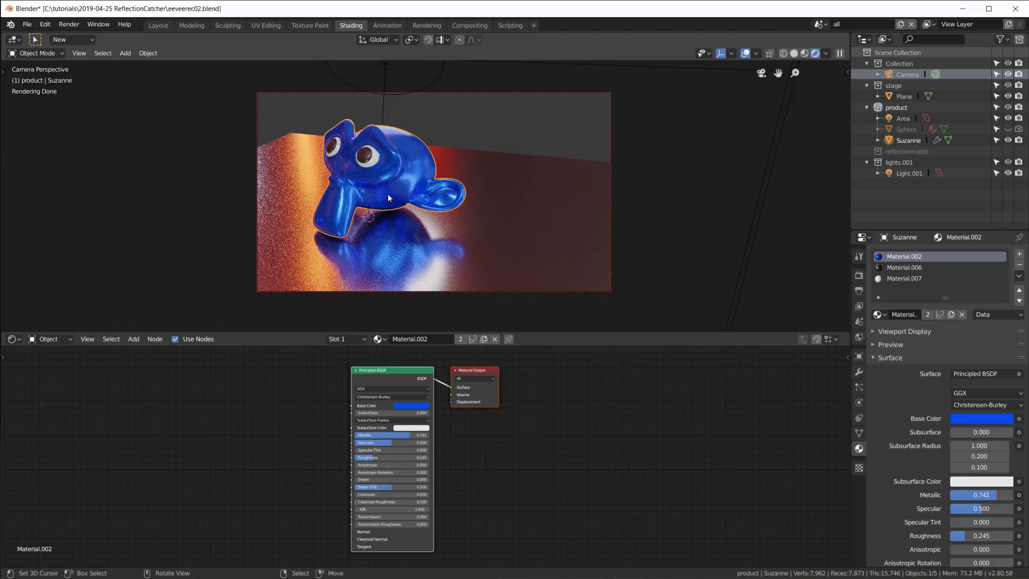
Switch to the reflectionmatte scene and move the Material Output and Emission nodes of the monkey's material lower in the node layout.
click(821, 25)
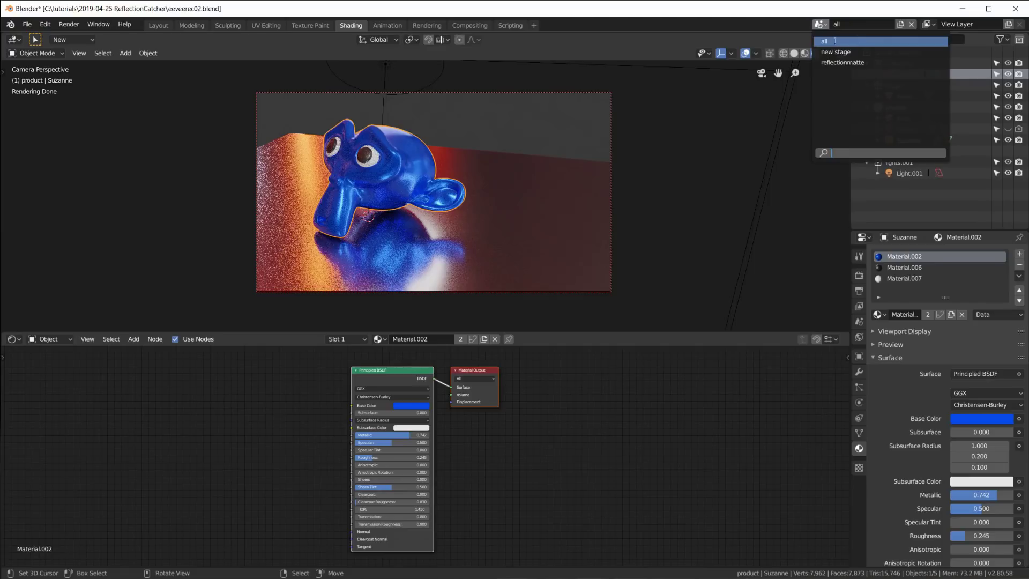
click(853, 63)
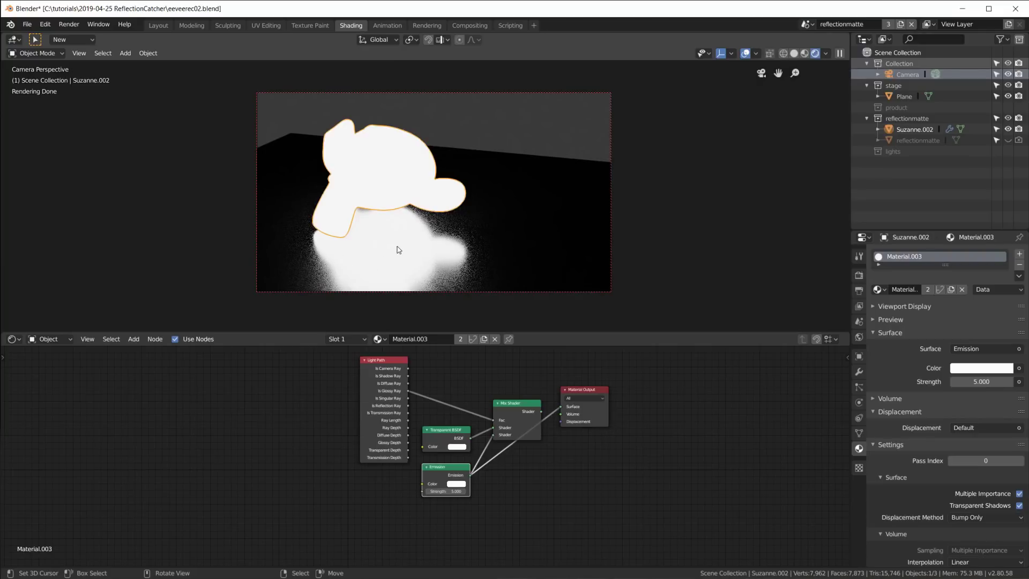
drag(598, 389, 613, 463)
ctrl+shift+click(455, 468)
drag(455, 468, 466, 477)
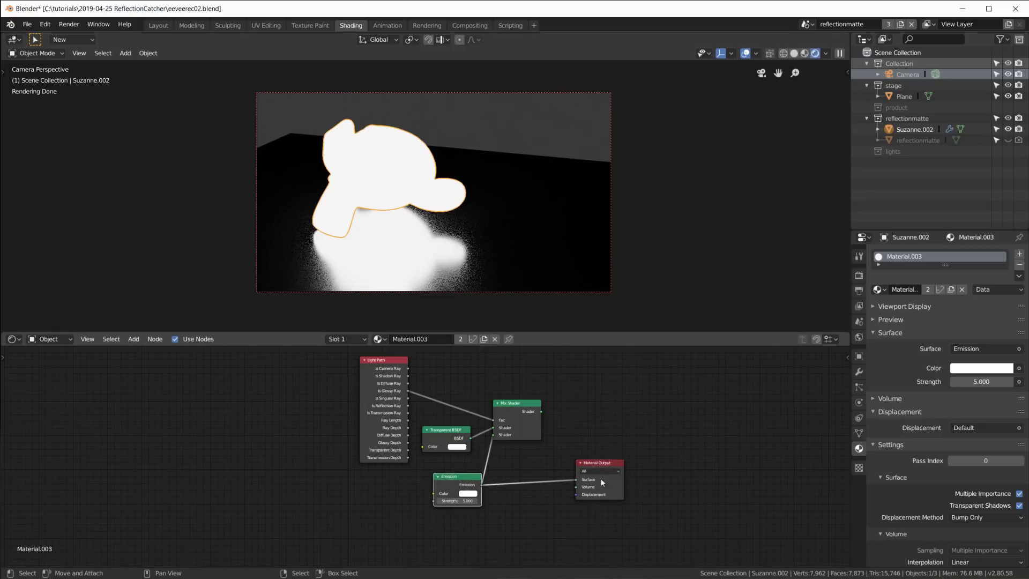
Preview the Mix Shader as the monkey's surface output and restore the Emission node's link to the Material Output.
ctrl+shift+click(516, 412)
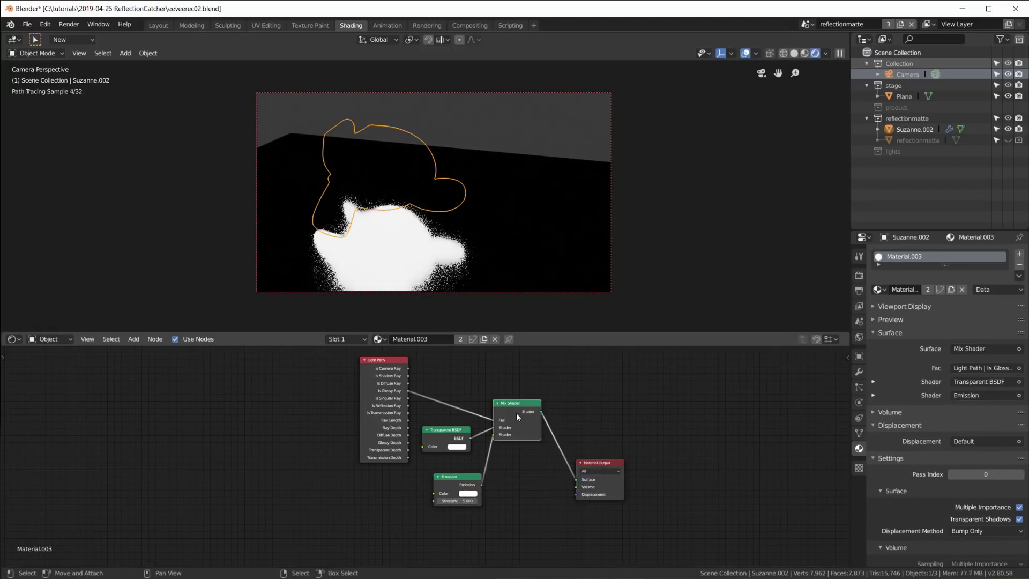
click(388, 191)
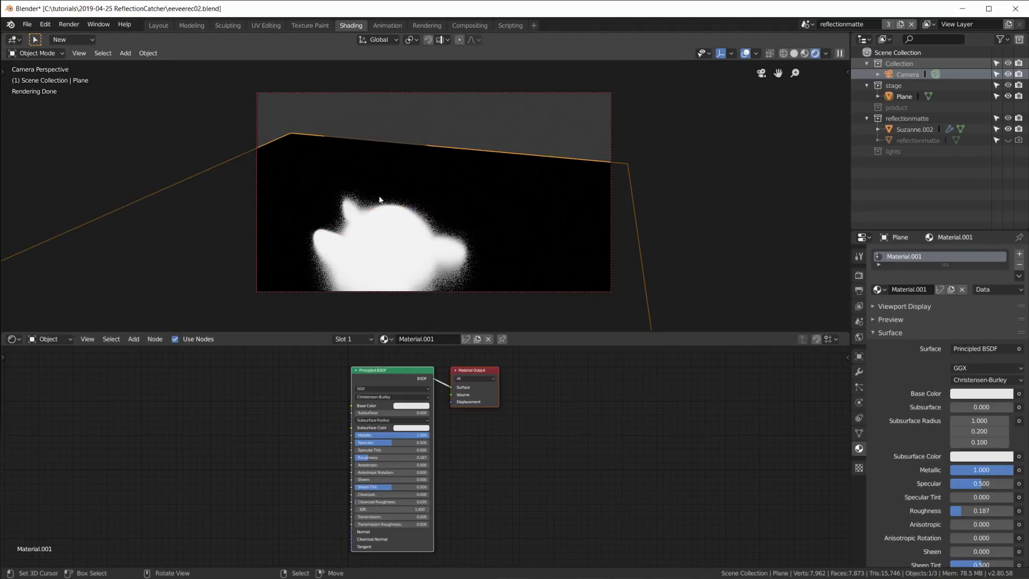
click(384, 169)
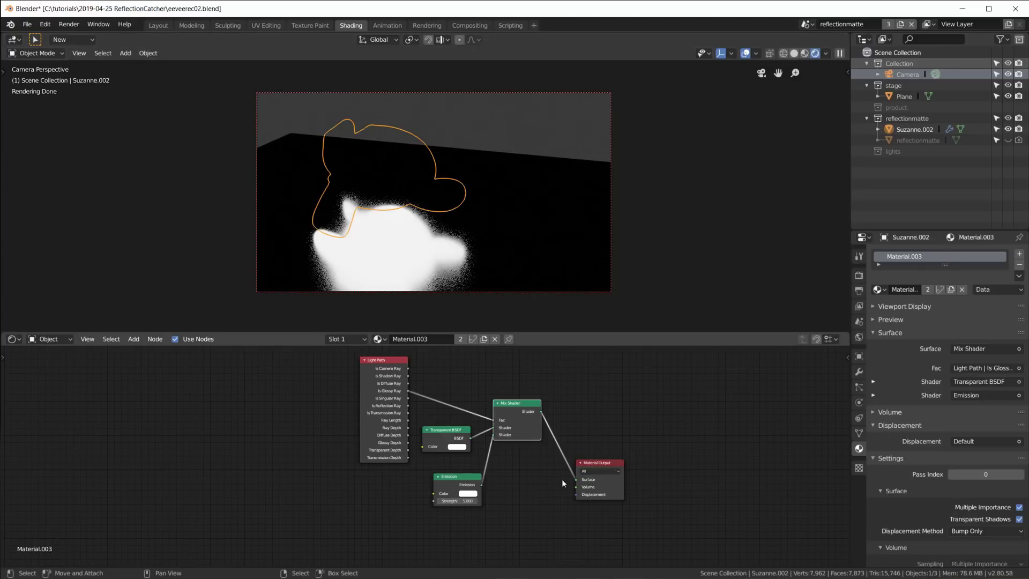
ctrl+shift+click(462, 477)
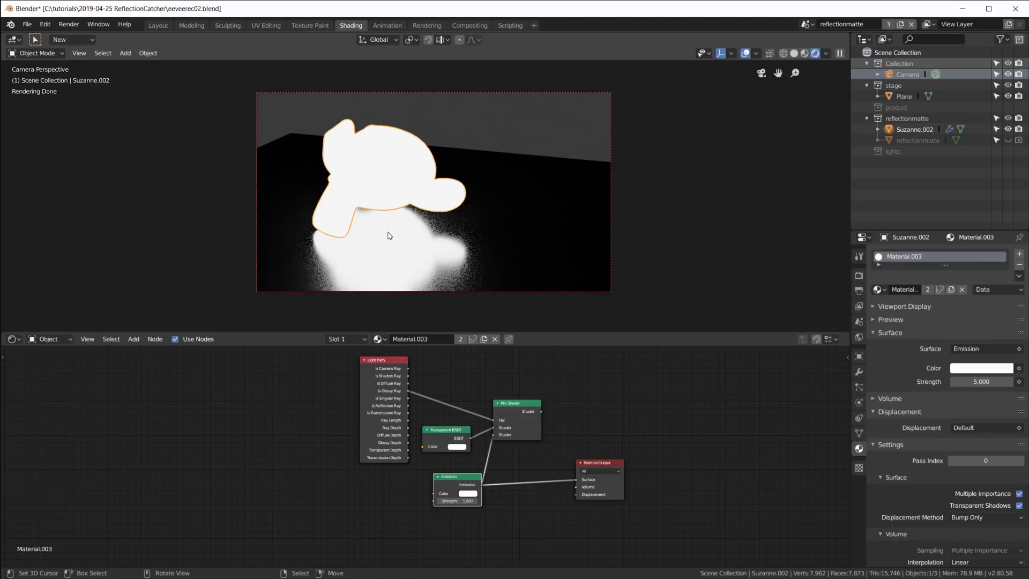
View the new stage scene and return to the scene named all.
click(807, 24)
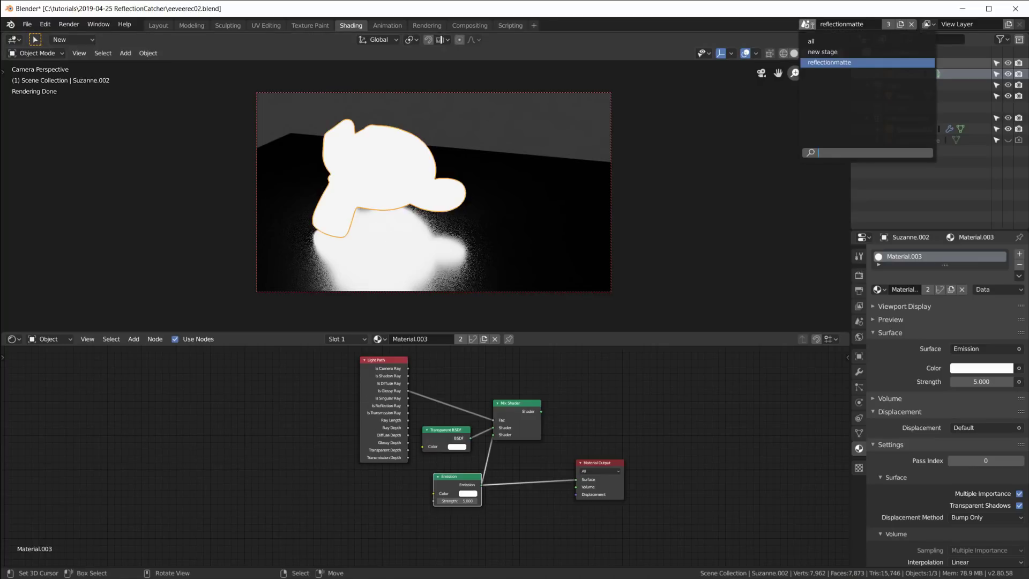
click(825, 54)
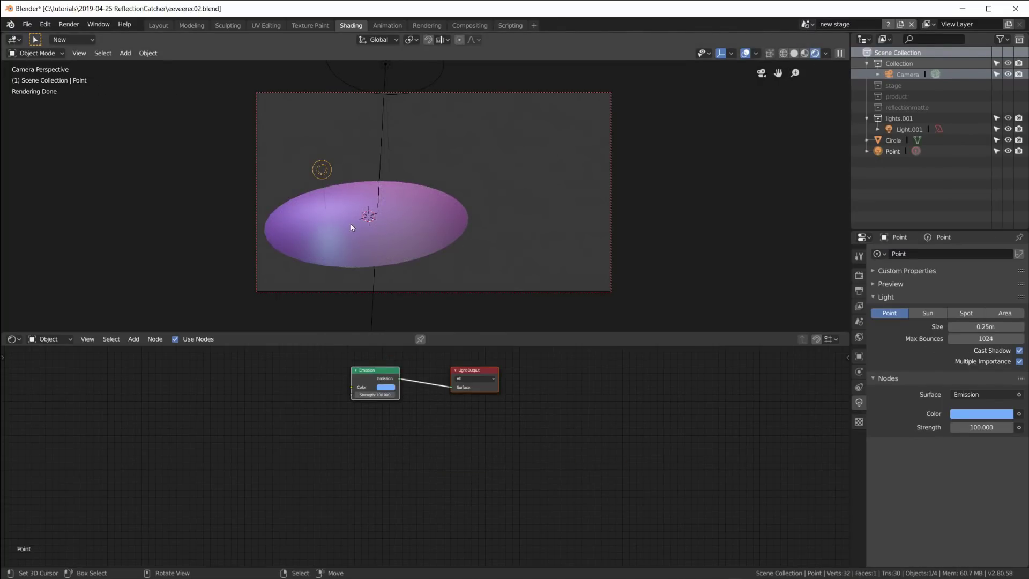
click(806, 24)
click(806, 25)
click(822, 43)
Set the scene's render engine to Eevee and enable Screen Space Reflections.
click(859, 274)
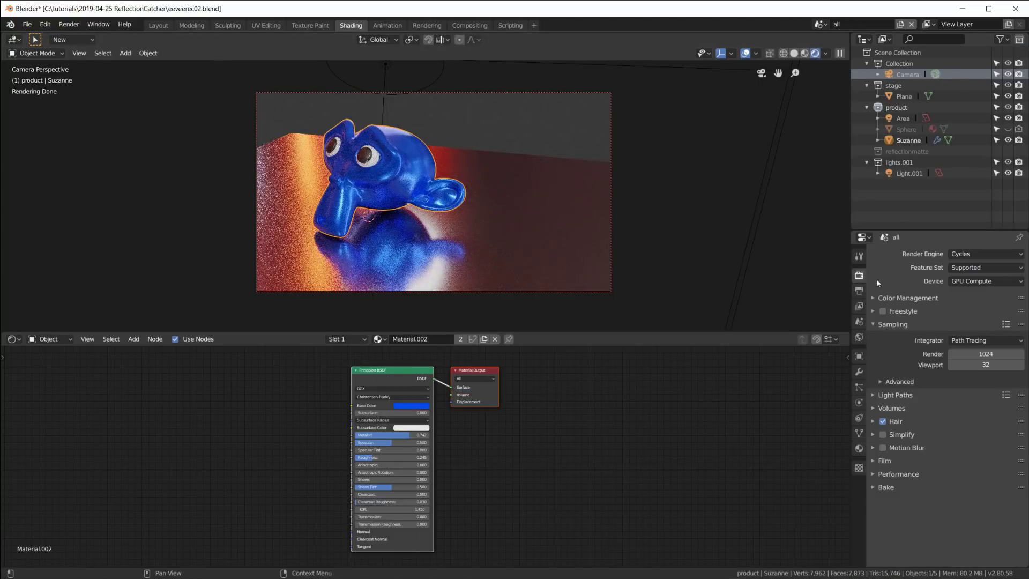
click(973, 253)
click(968, 269)
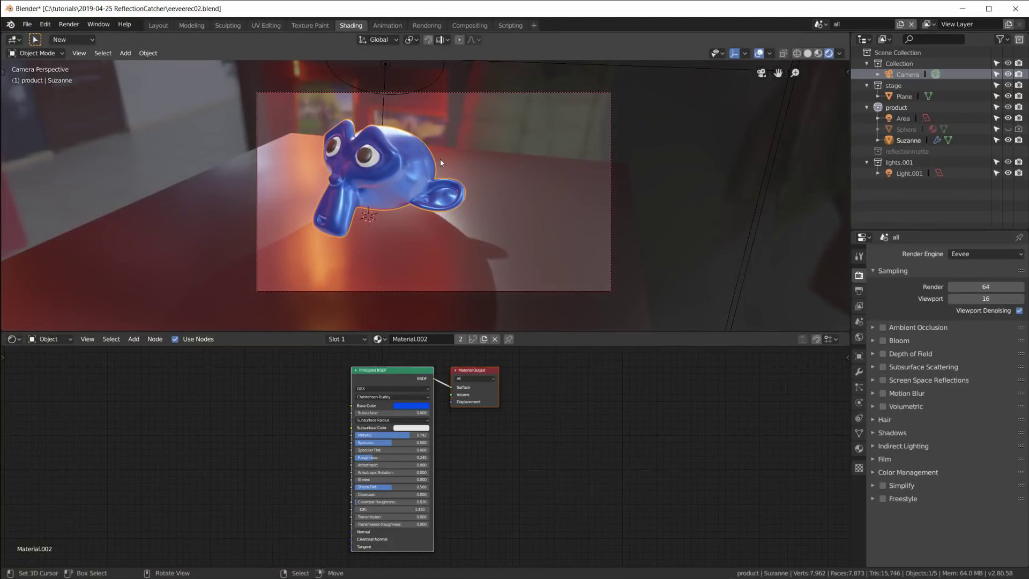
scroll(439, 159, up, 2)
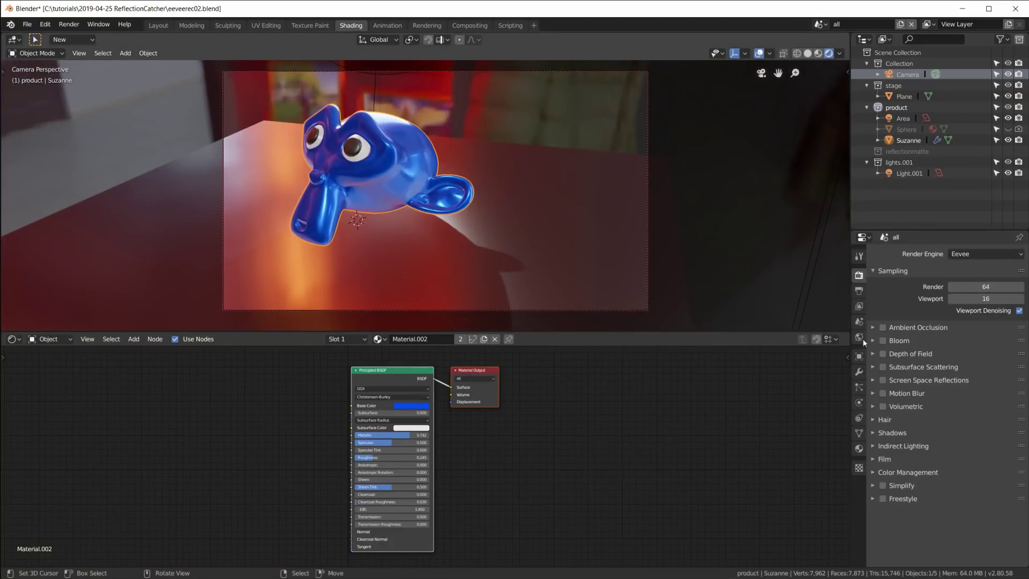
click(882, 380)
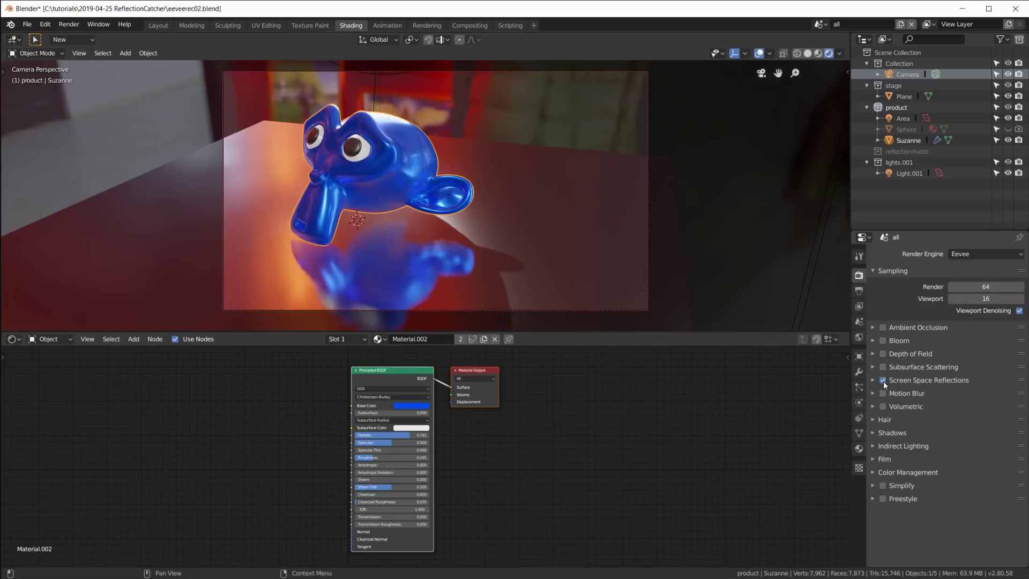
Set the Film alpha mode to Transparent for the all scene.
click(871, 459)
click(967, 489)
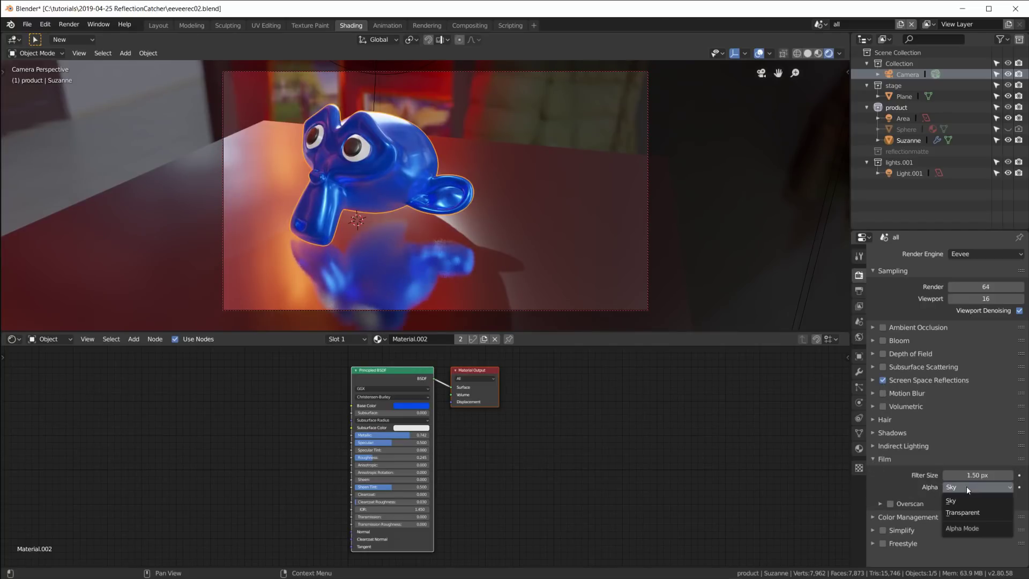
click(953, 500)
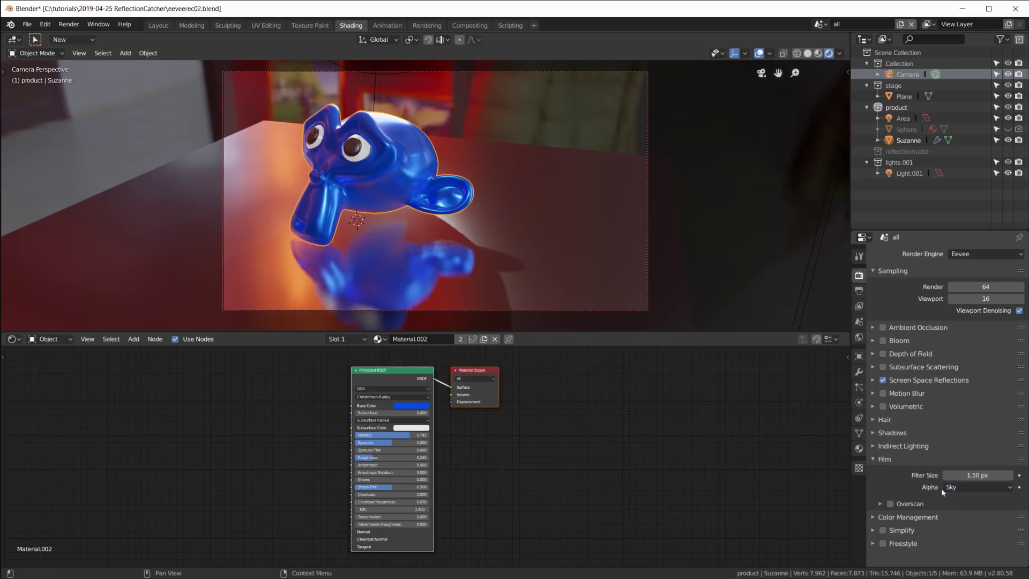
click(951, 489)
click(959, 523)
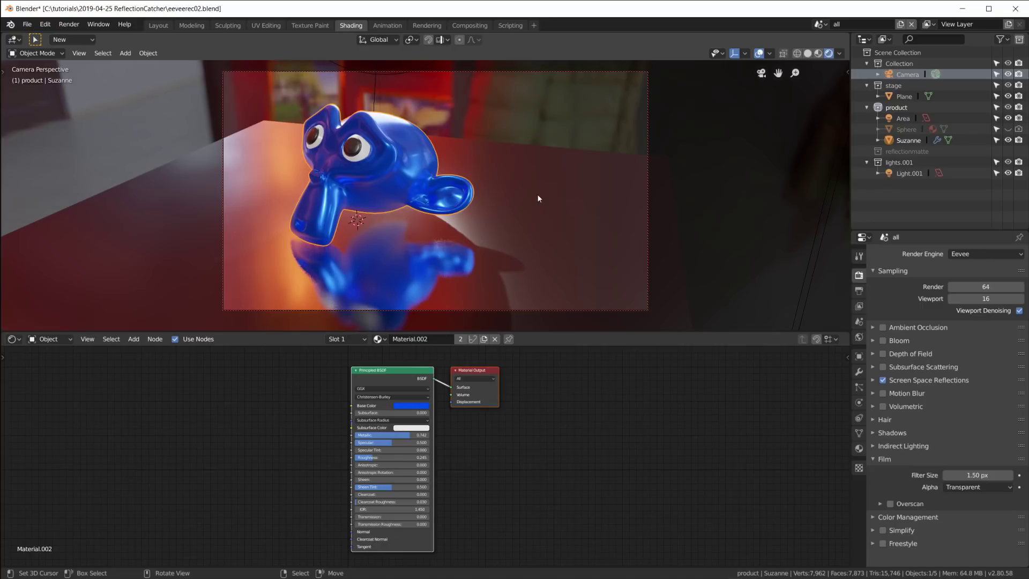
Add a Reflection Plane light probe to the scene beneath the monkey.
key(shift+a)
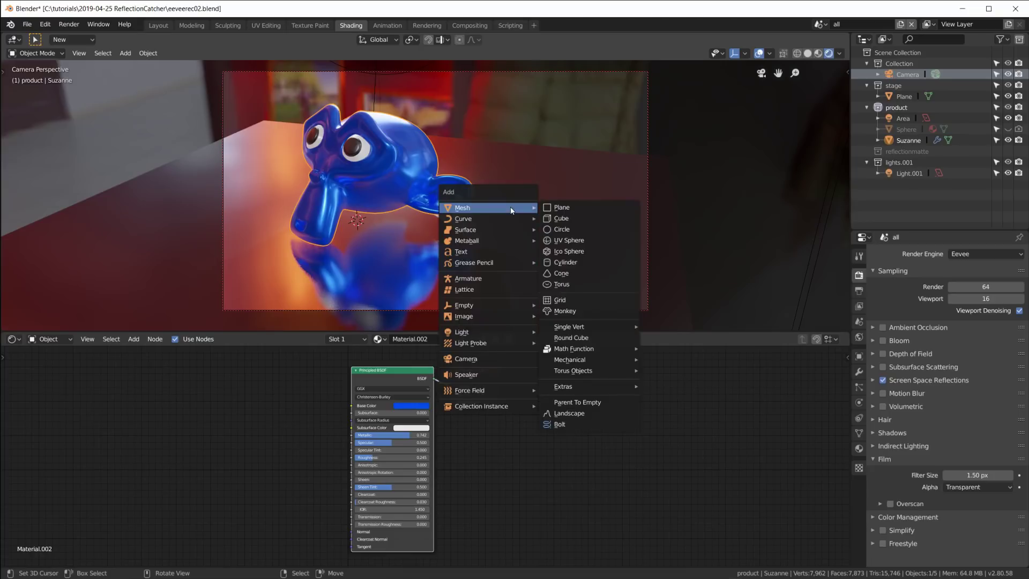
mouse_move(507, 339)
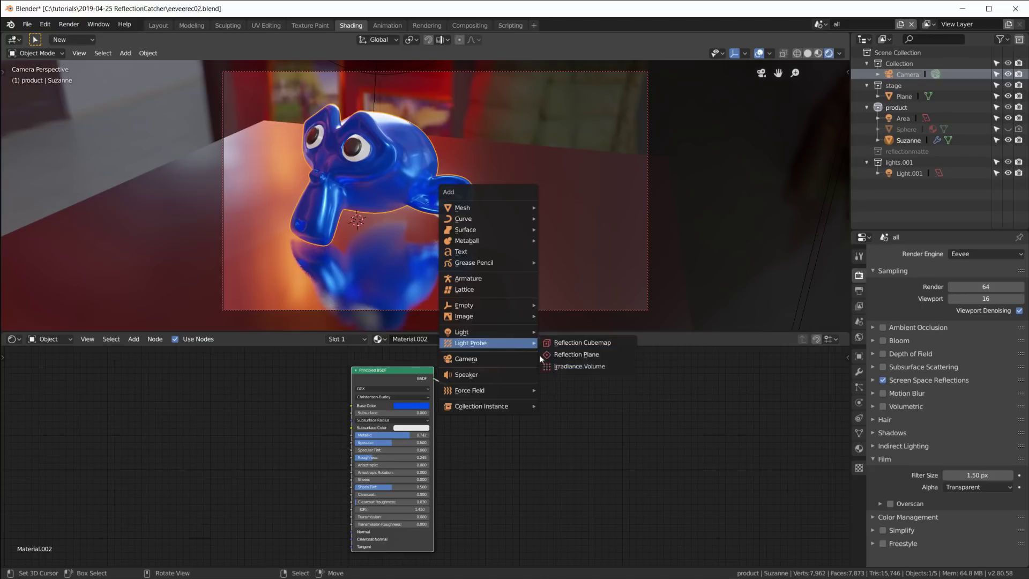
click(580, 355)
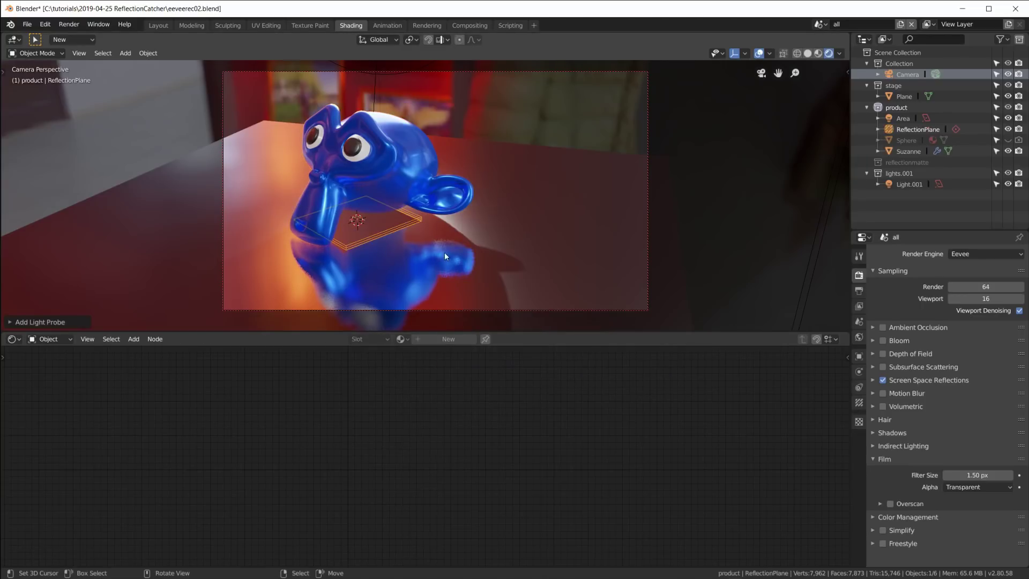
Scale and rotate the reflection plane in top view so it aligns with the floor plane and slightly overlaps its edges.
key(KP_7)
scroll(436, 249, down, 5)
key(s)
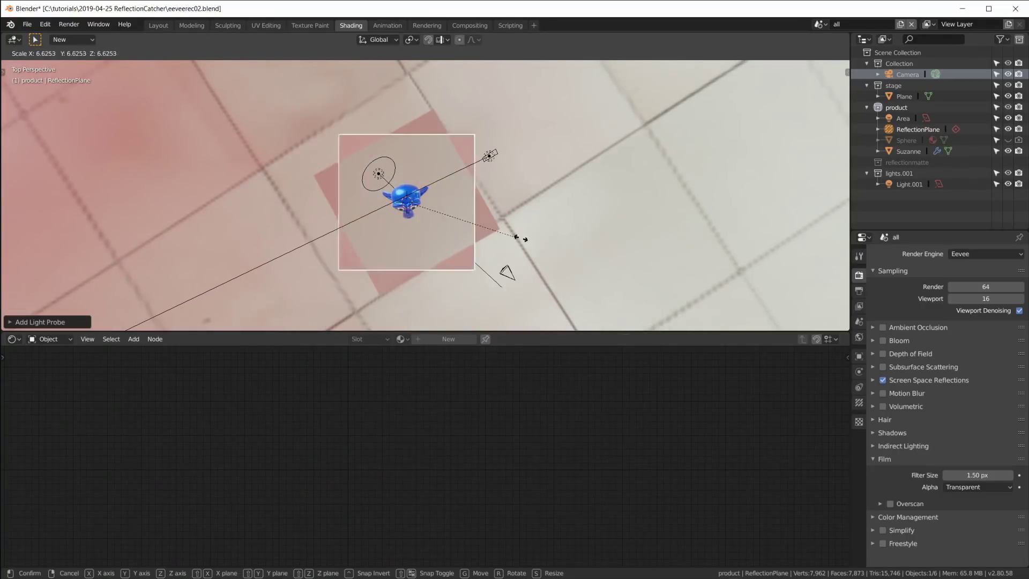
click(544, 241)
key(r)
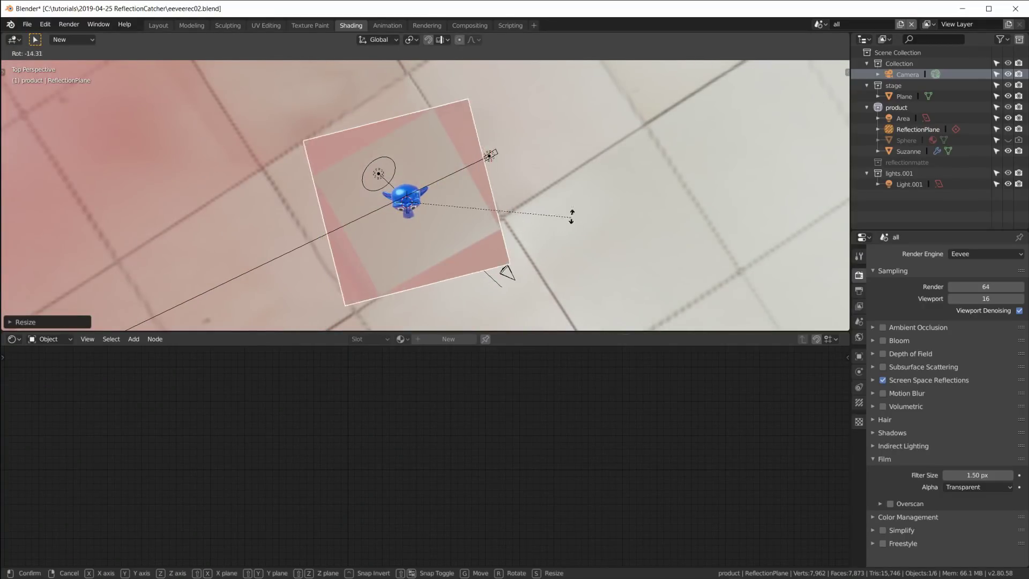
click(595, 191)
key(s)
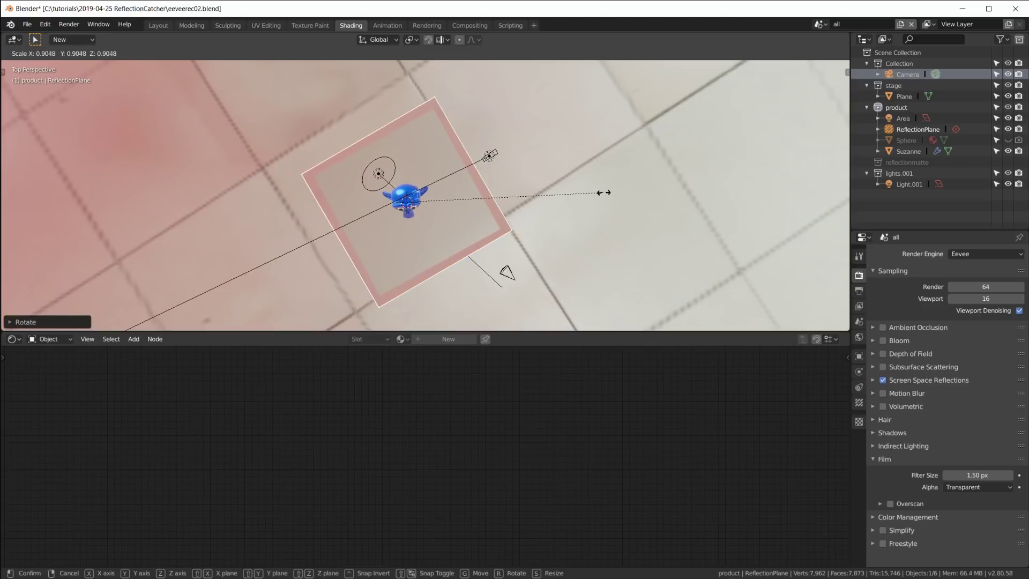
click(601, 193)
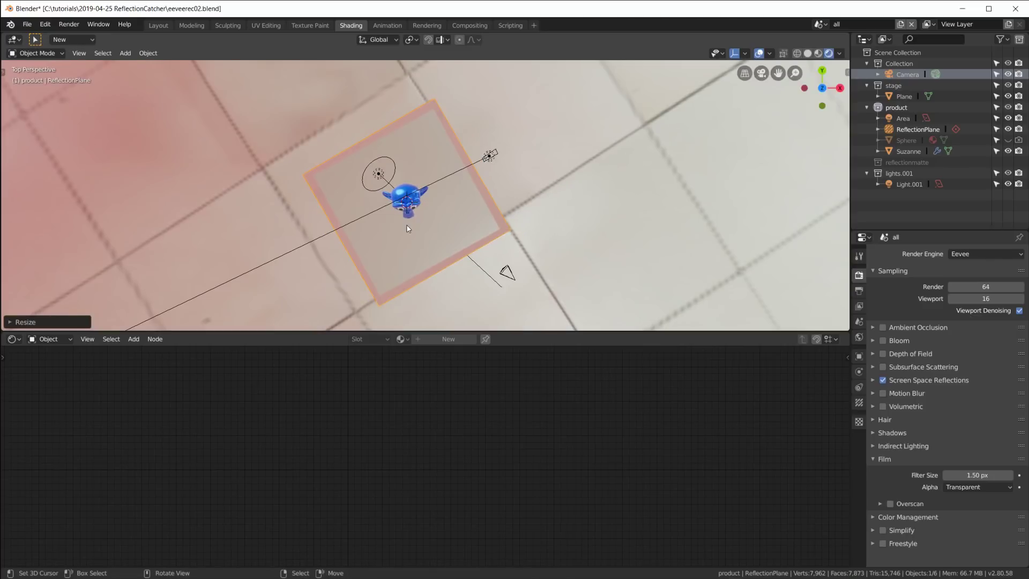
Raise the reflection plane about 0.01 m along Z above the floor and hide it in the viewport.
key(KP_0)
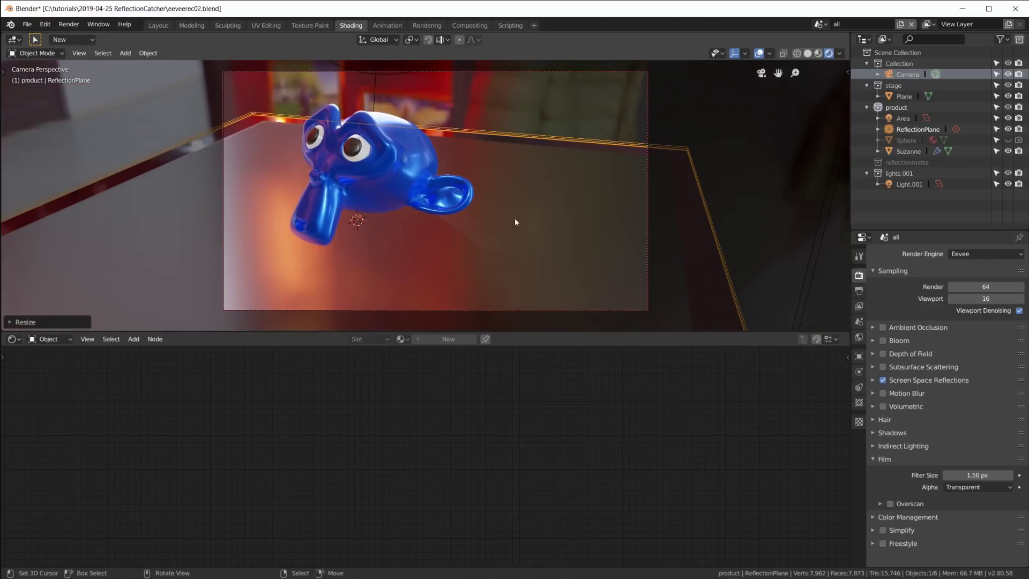
key(g)
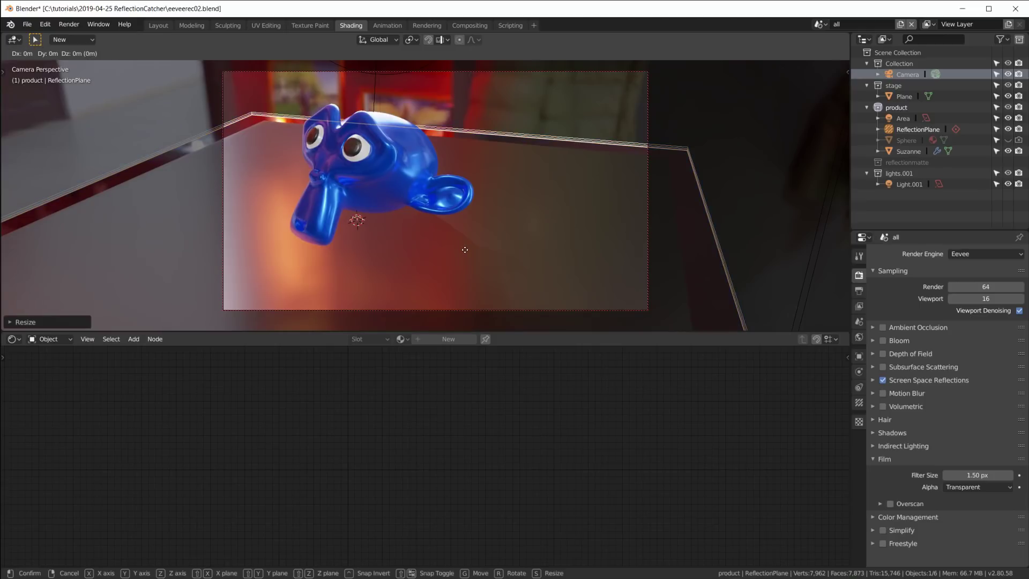
key(z)
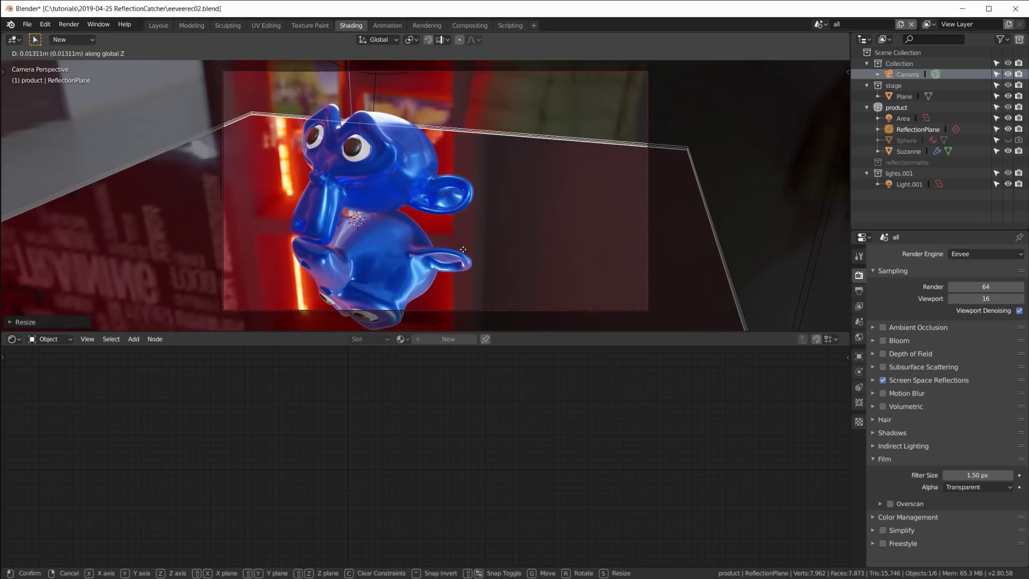
click(464, 254)
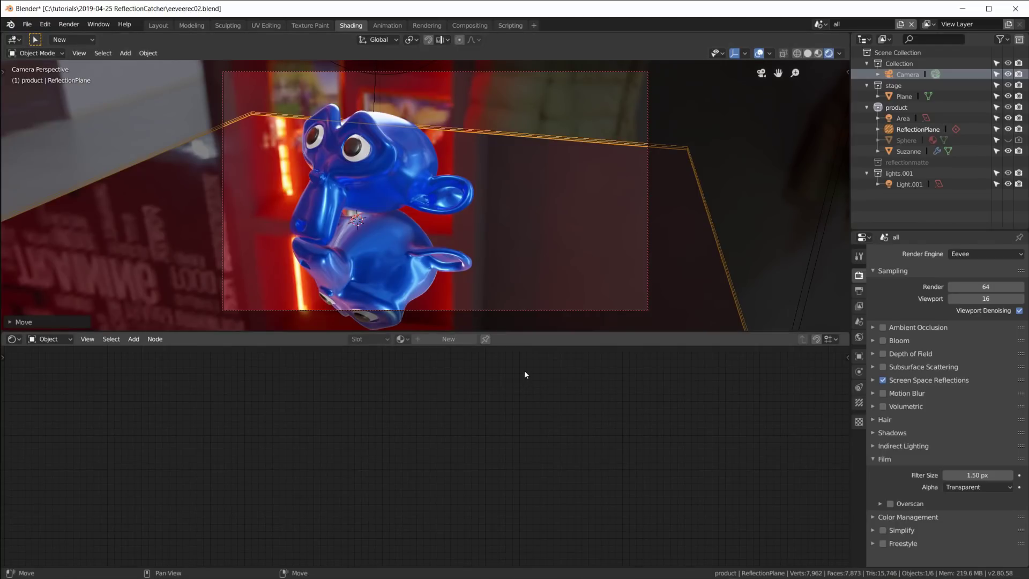
click(894, 129)
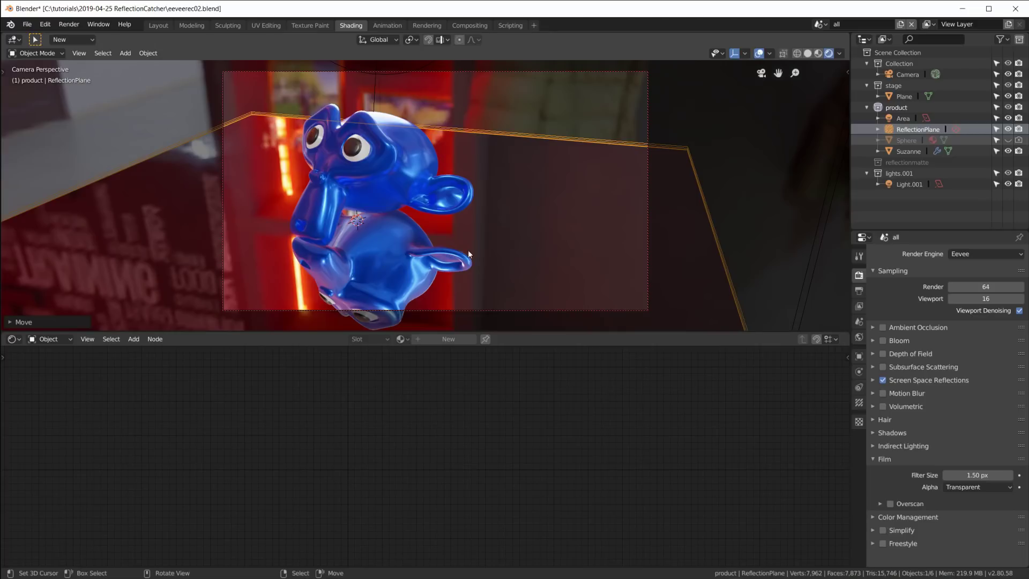
click(1008, 129)
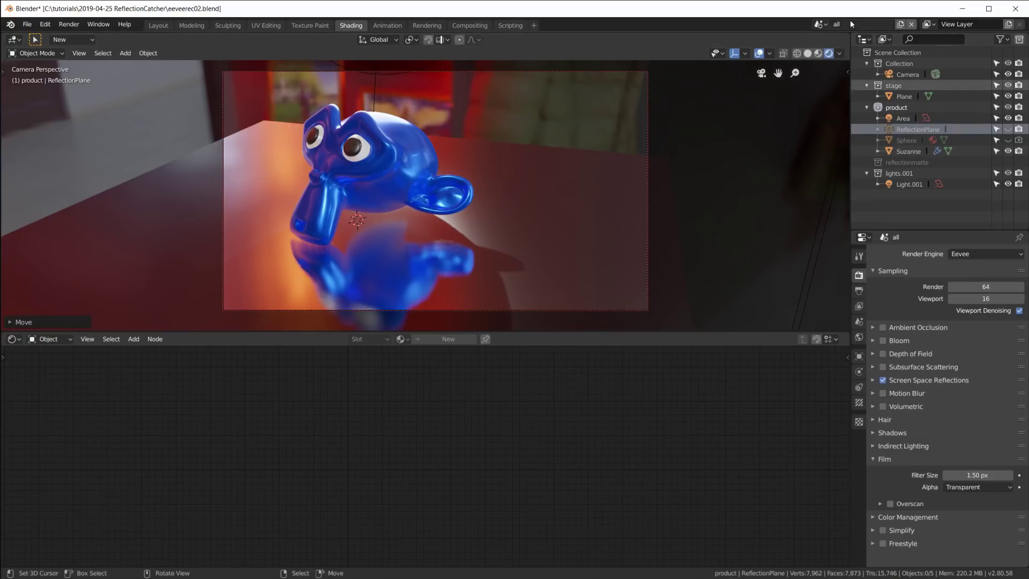
In the reflectionmatte scene, set the render engine to Eevee and the Film alpha mode to Transparent.
click(821, 25)
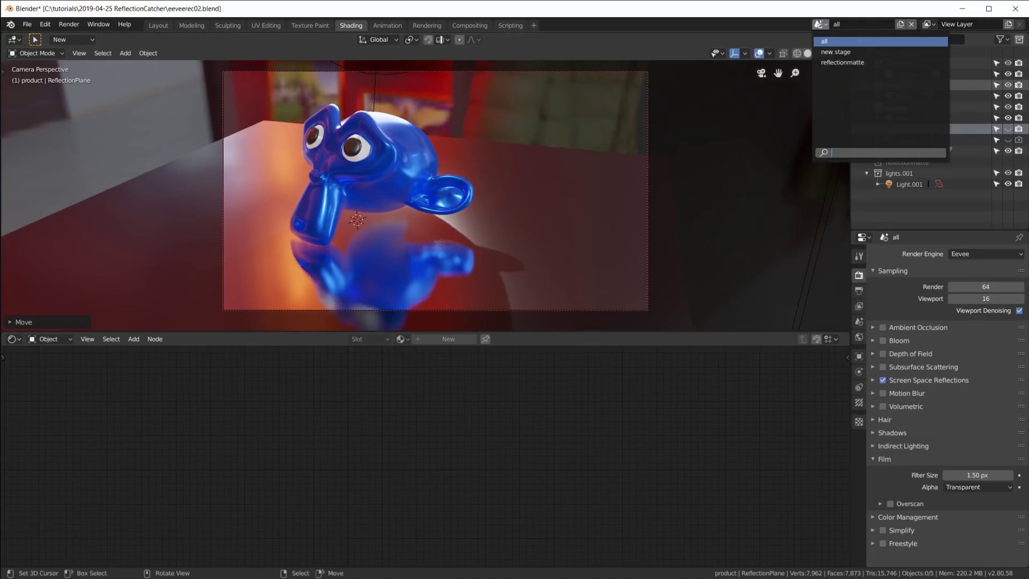
click(831, 59)
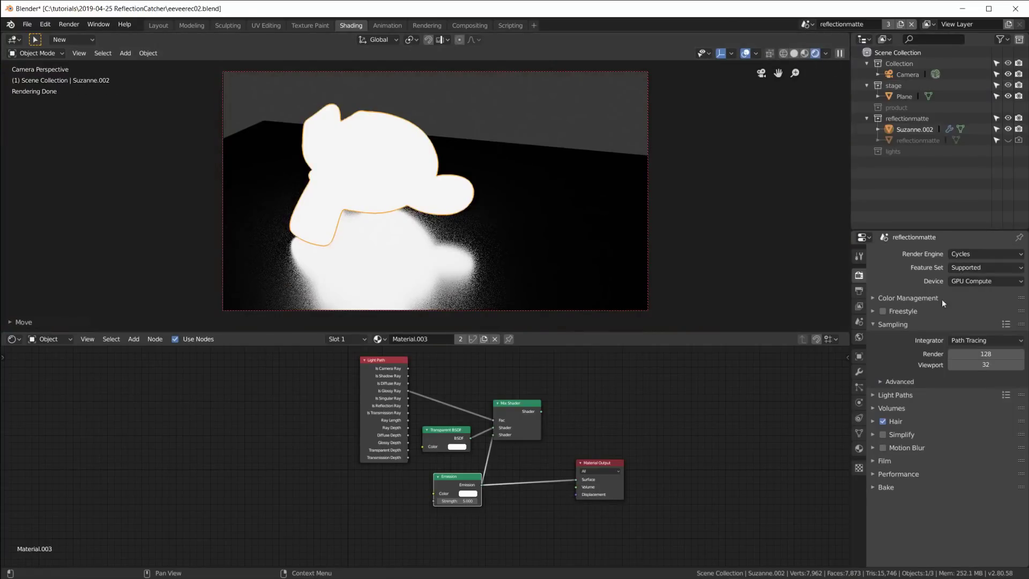
click(964, 254)
click(964, 272)
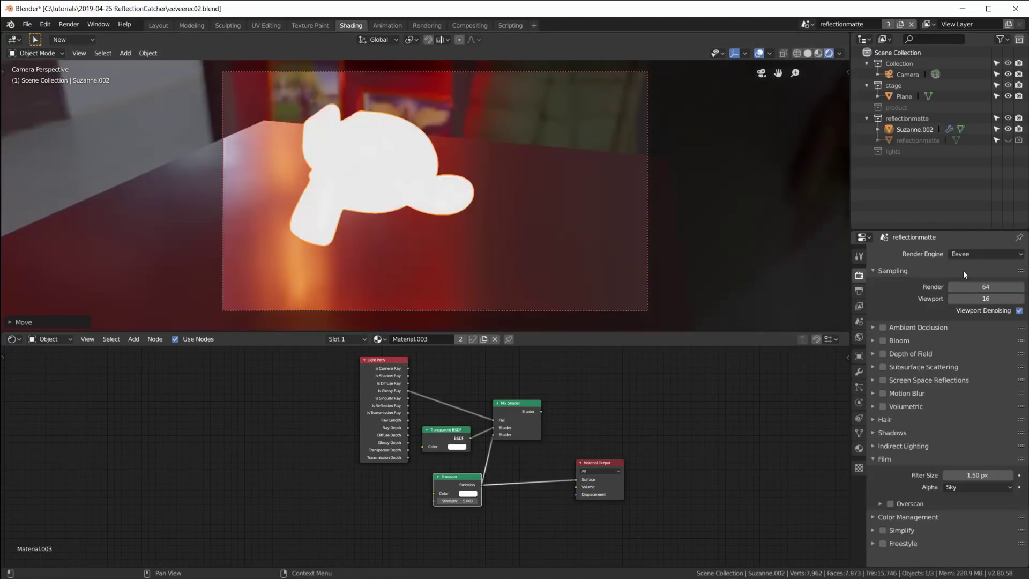
click(969, 487)
click(968, 512)
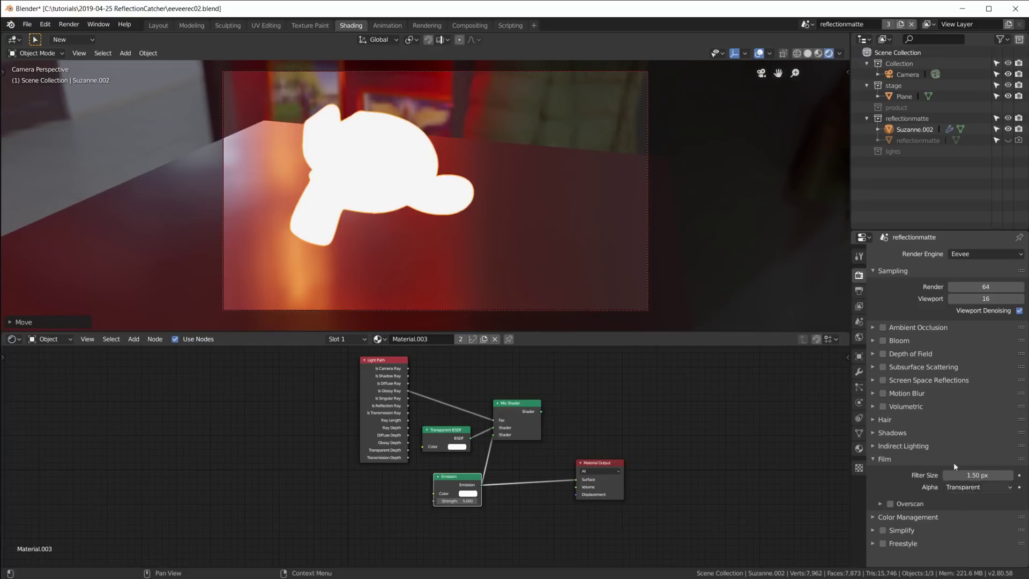
Switch to the new stage scene and set its render engine to Eevee.
click(806, 24)
click(819, 52)
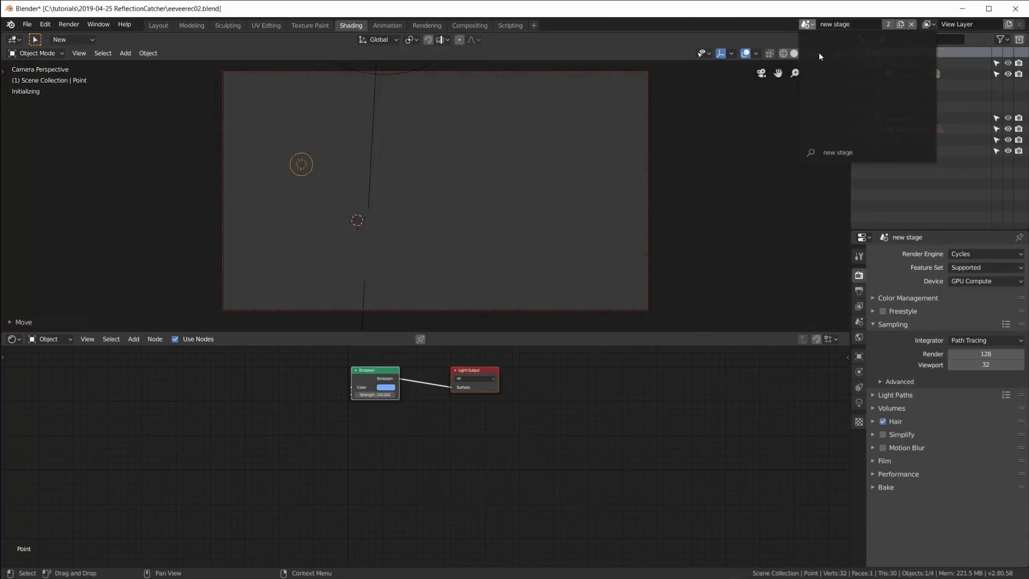
click(962, 256)
click(964, 269)
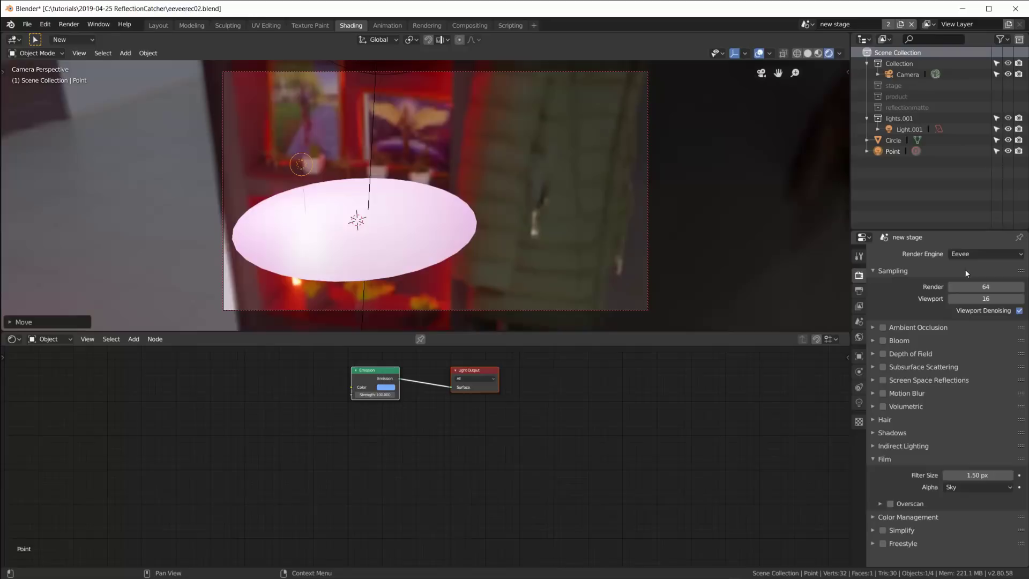
Set the new stage scene's Film alpha mode to Transparent and check its world settings.
click(959, 488)
click(962, 509)
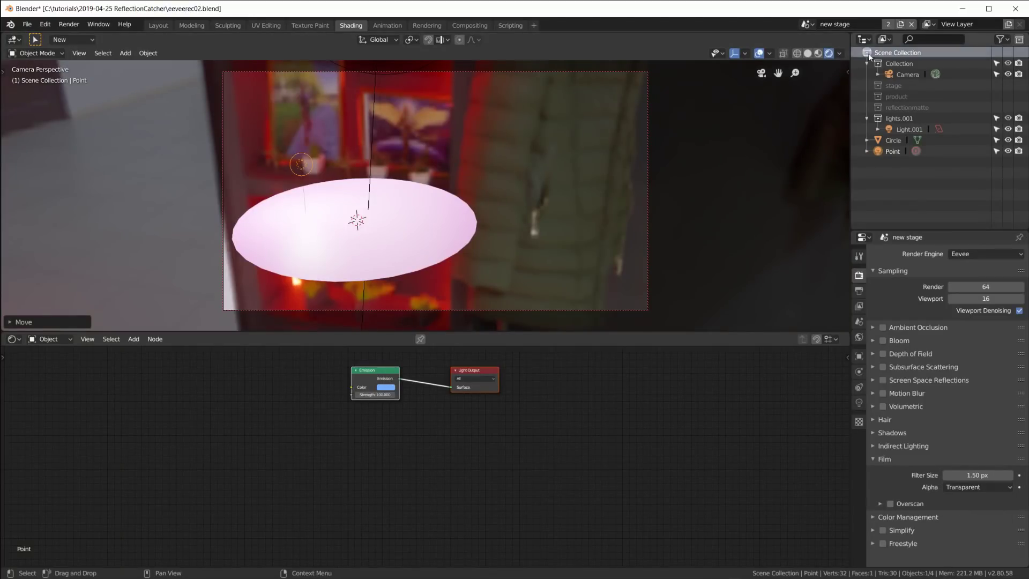
click(808, 24)
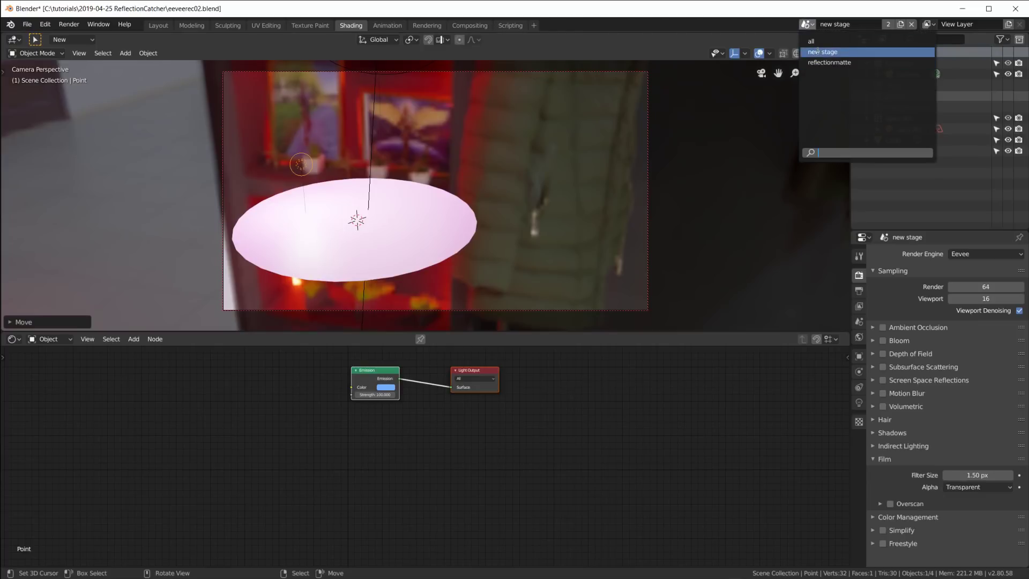
click(859, 336)
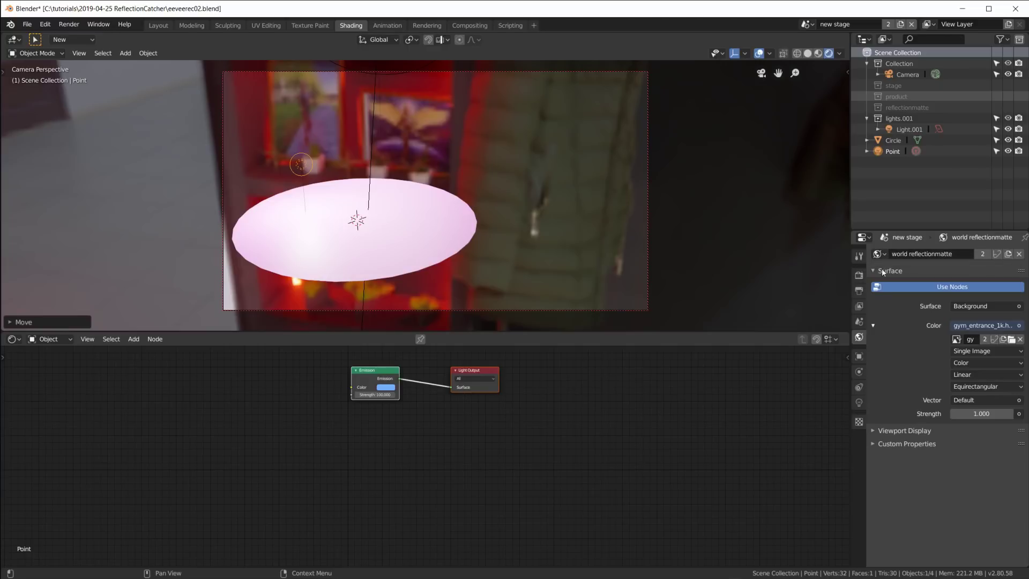
click(859, 275)
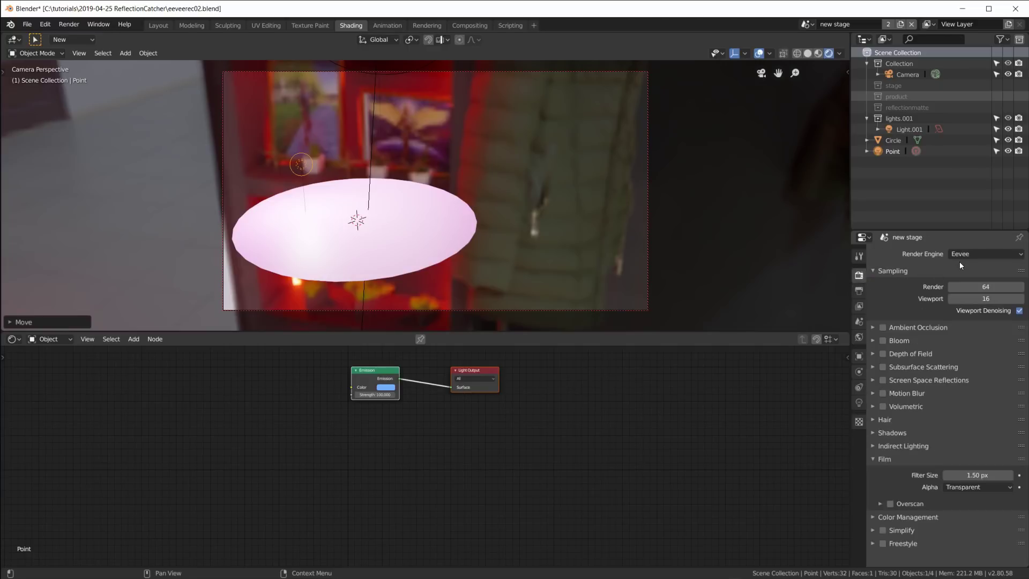
click(806, 24)
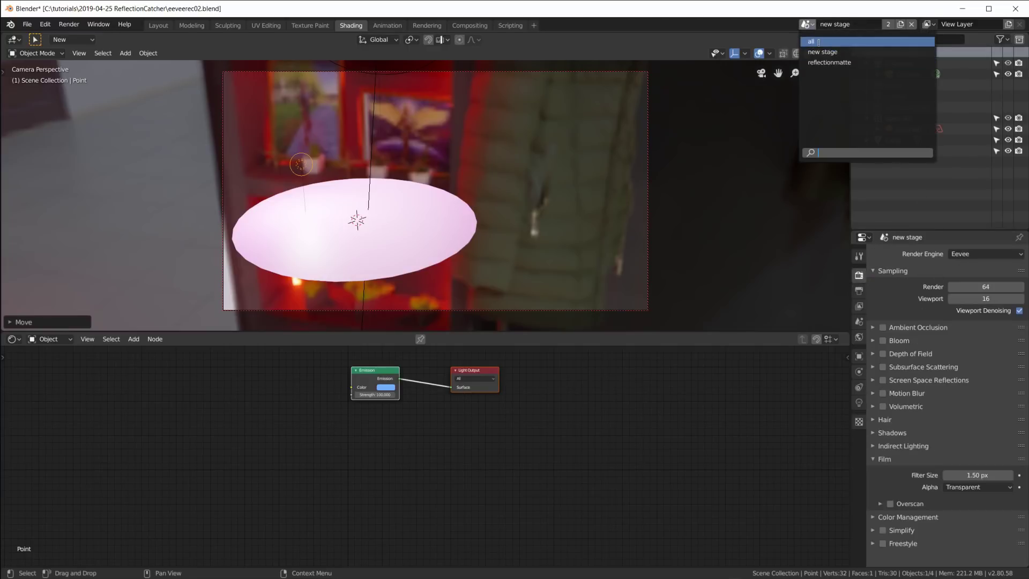
key(Up)
key(Down)
key(Up)
key(Escape)
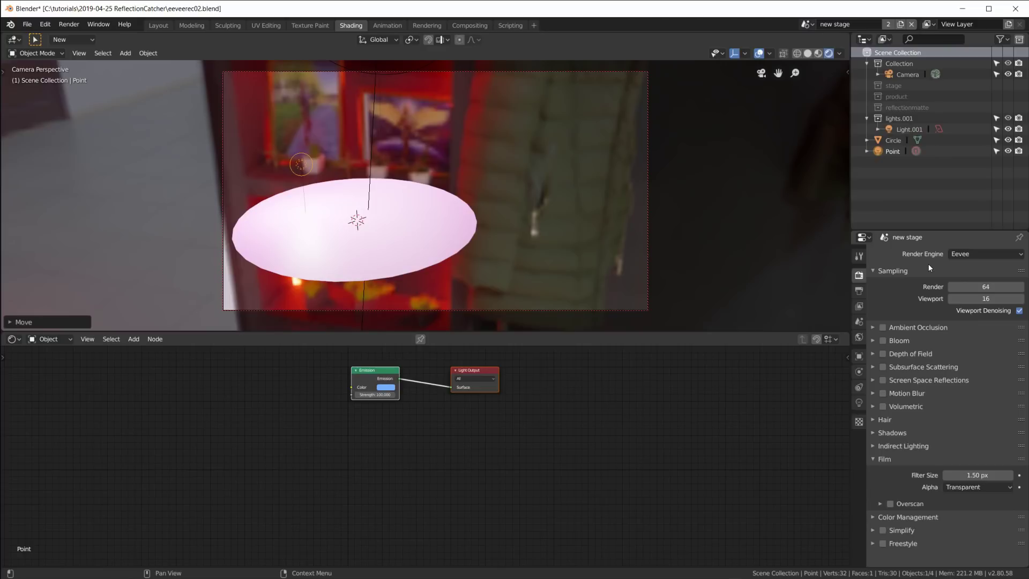
Switch to the all scene, then save the file and render the image.
click(807, 24)
click(811, 40)
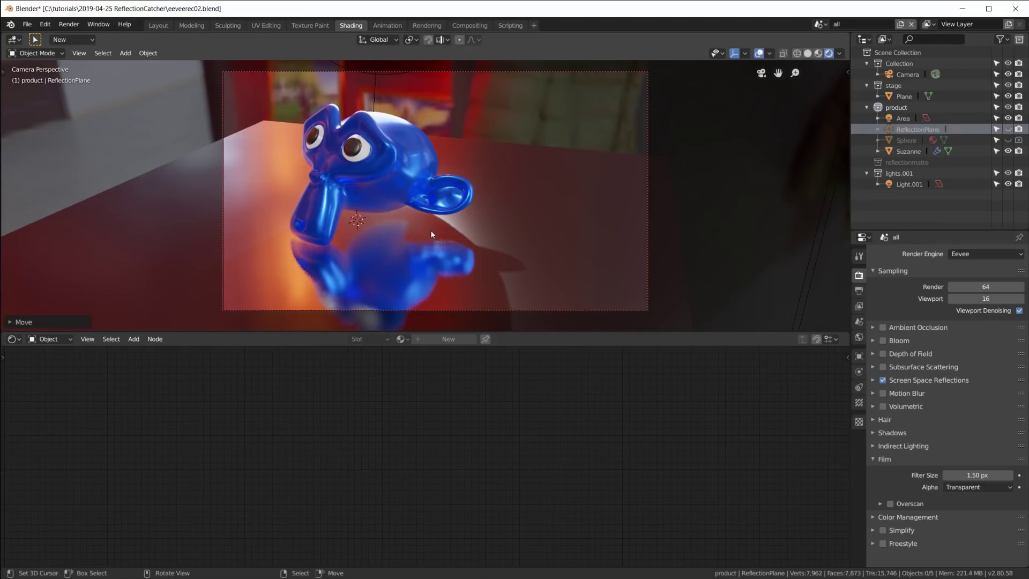
key(ctrl+s)
key(F12)
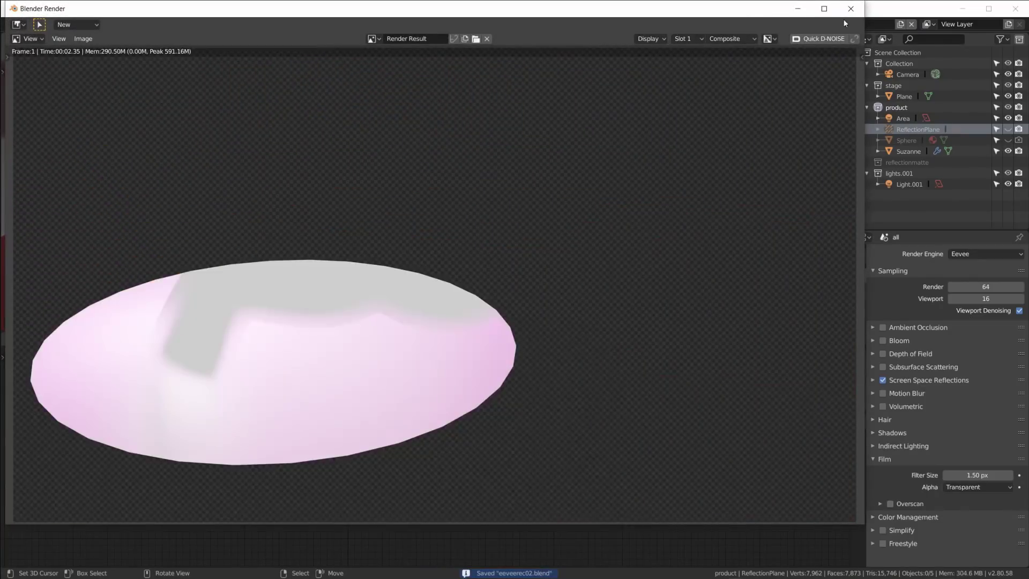
click(851, 8)
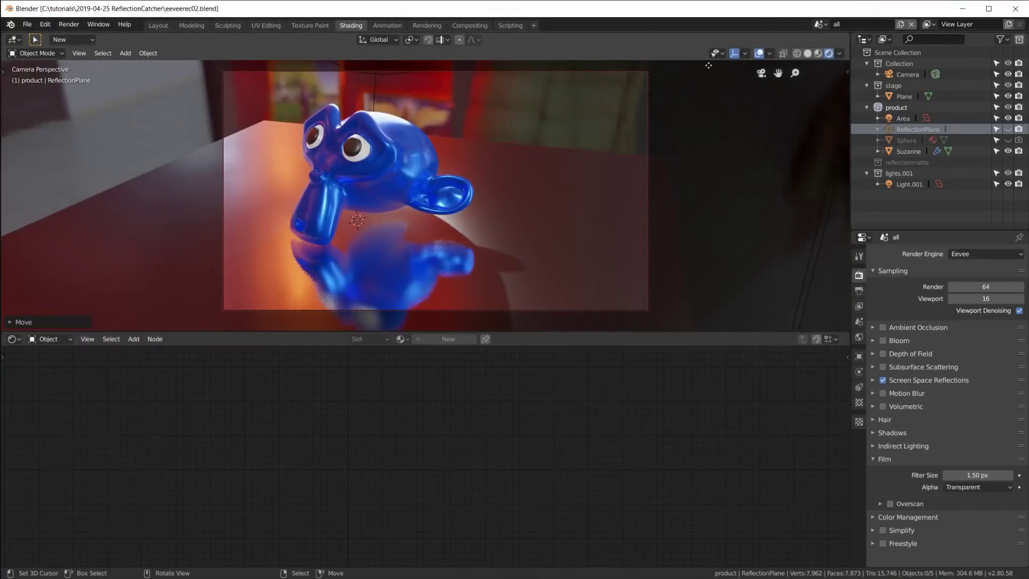
View the all scene's render layer in the compositor's viewer and enlarge the image preview area.
click(462, 24)
ctrl+shift+click(289, 82)
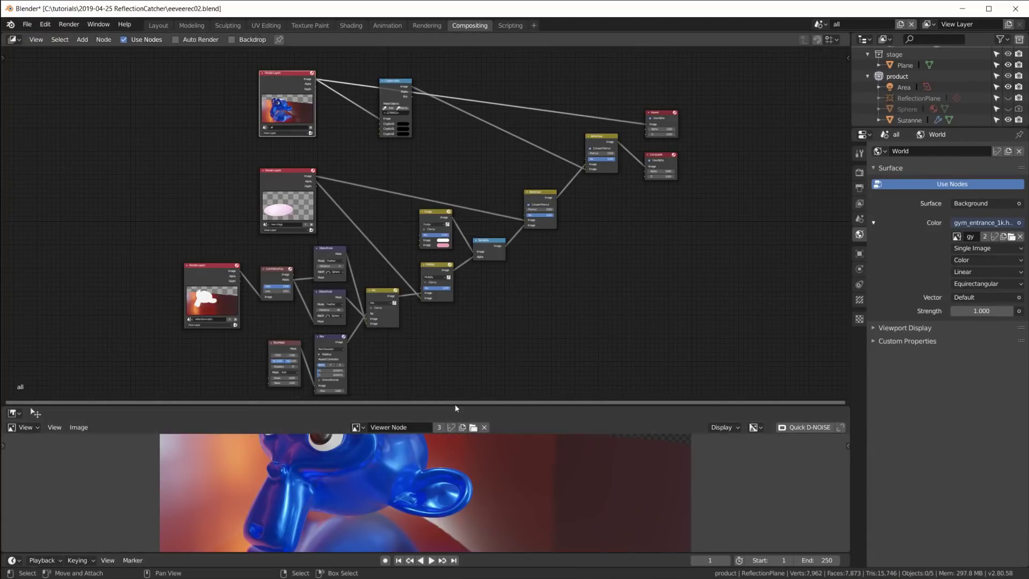
drag(455, 406, 454, 151)
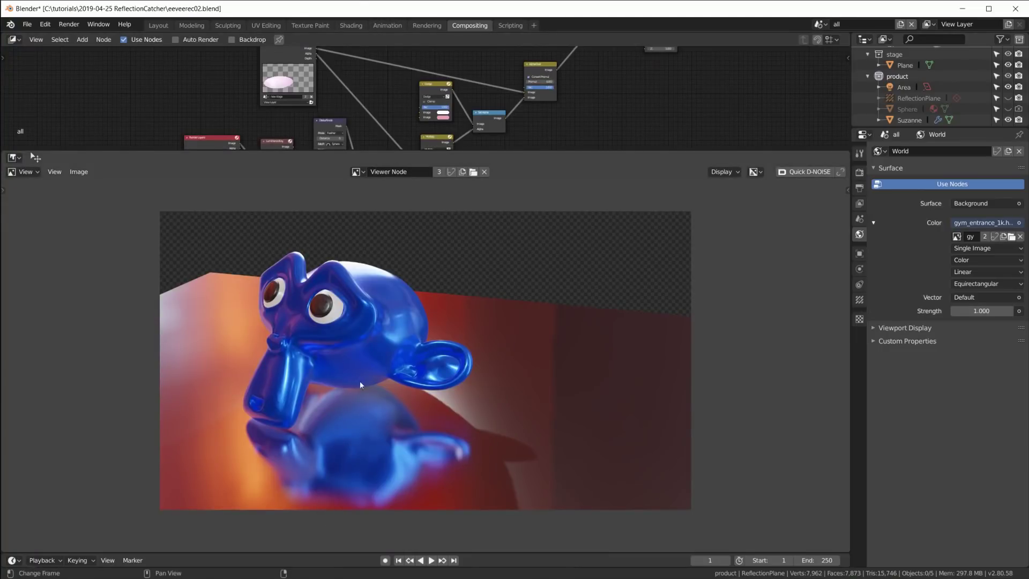
Compare the monkey's floor reflection in the Shading viewport with the rendered image in the compositor.
click(346, 27)
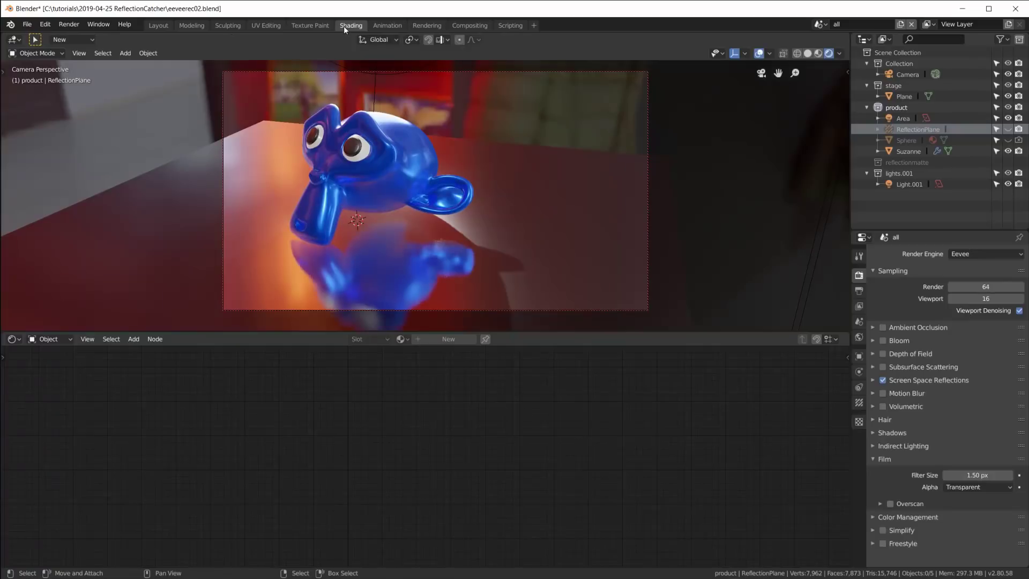
scroll(356, 227, up, 3)
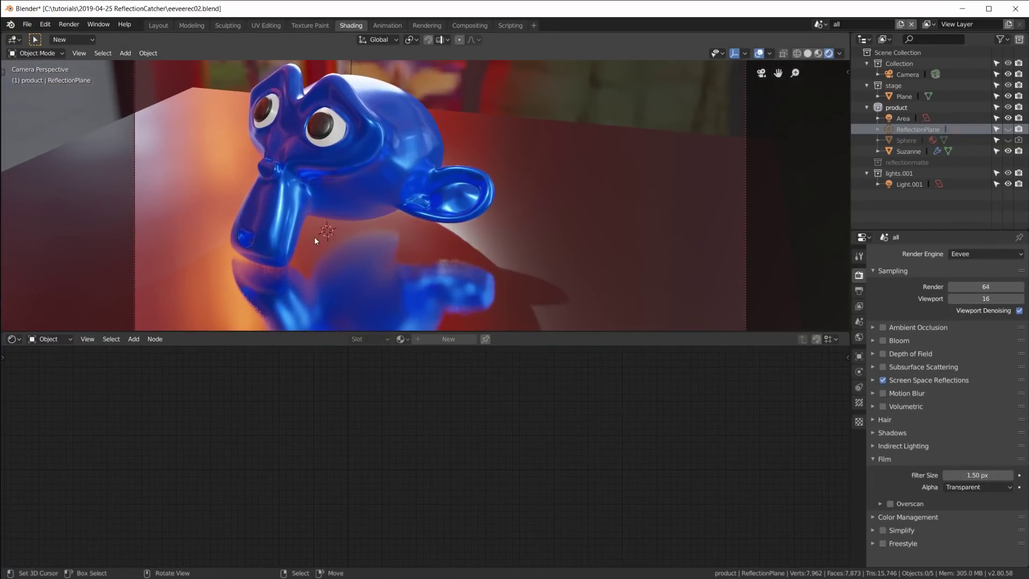
click(469, 25)
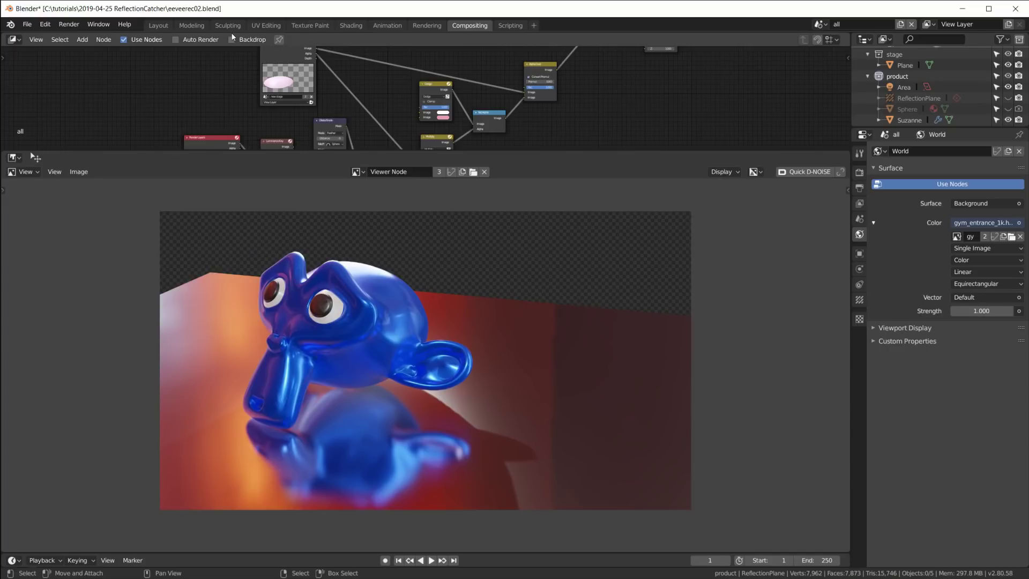
click(351, 25)
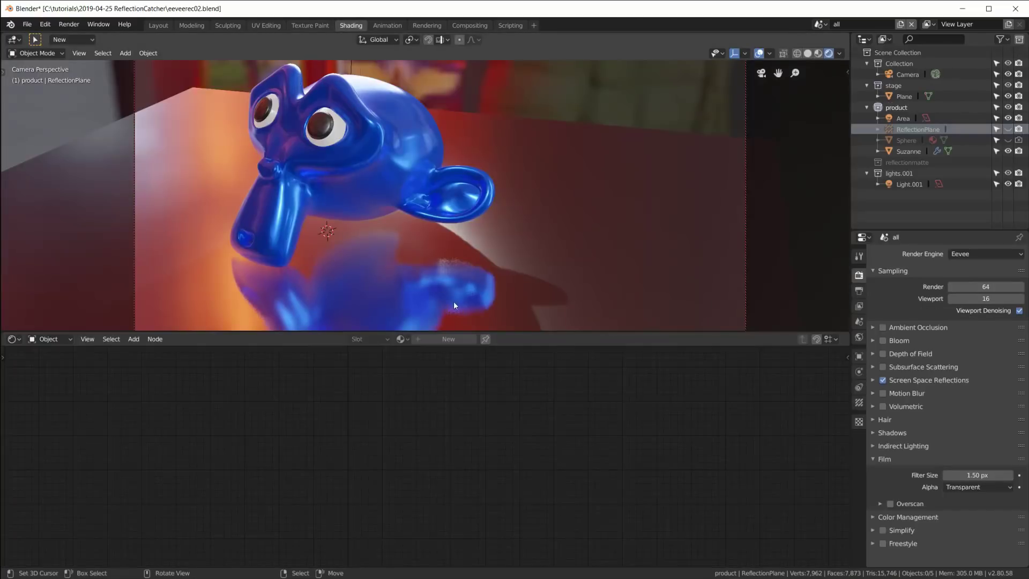
scroll(456, 291, down, 1)
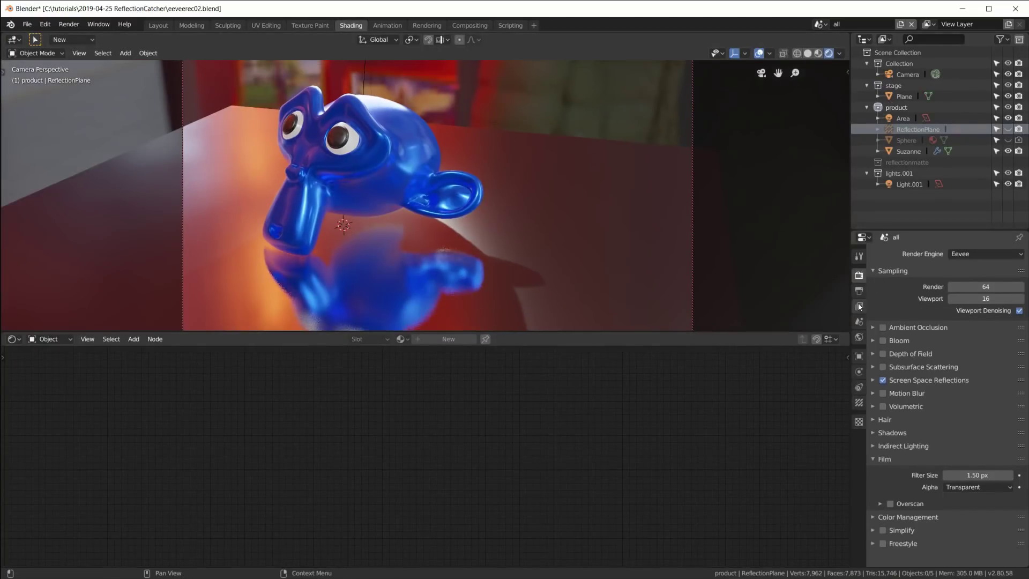
Try an Edge Fading of 0 for Screen Space Reflections in the all scene and render the result.
click(873, 380)
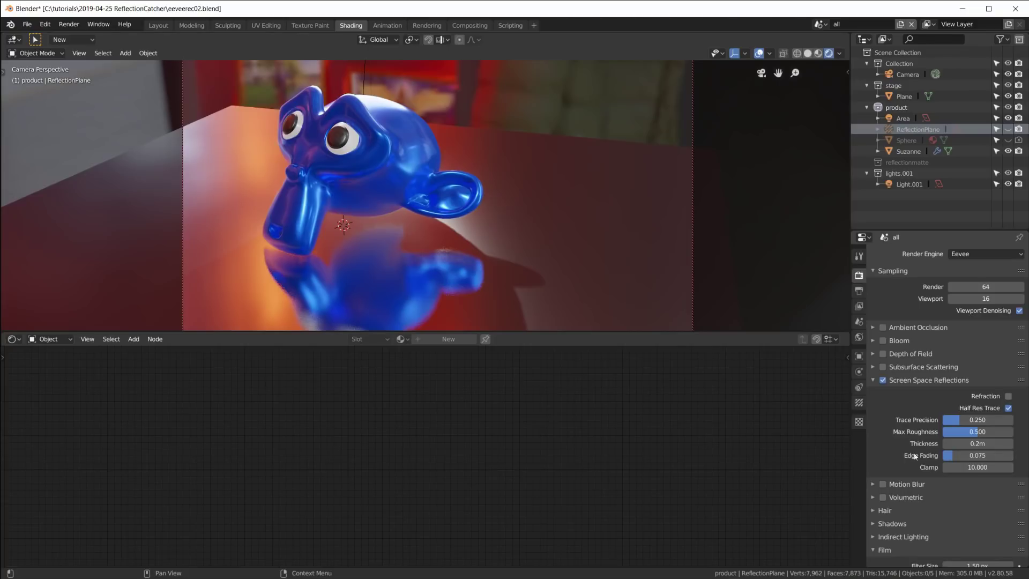
scroll(566, 215, down, 2)
drag(955, 455, 942, 455)
key(F12)
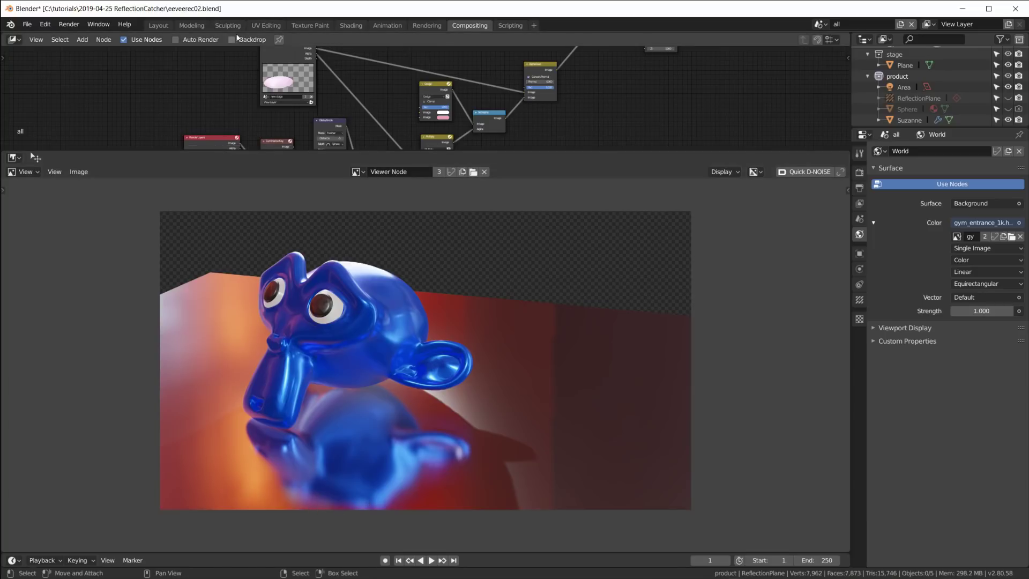
Set the all scene's Screen Space Reflections Edge Fading to 0.325 and render the image again.
click(343, 26)
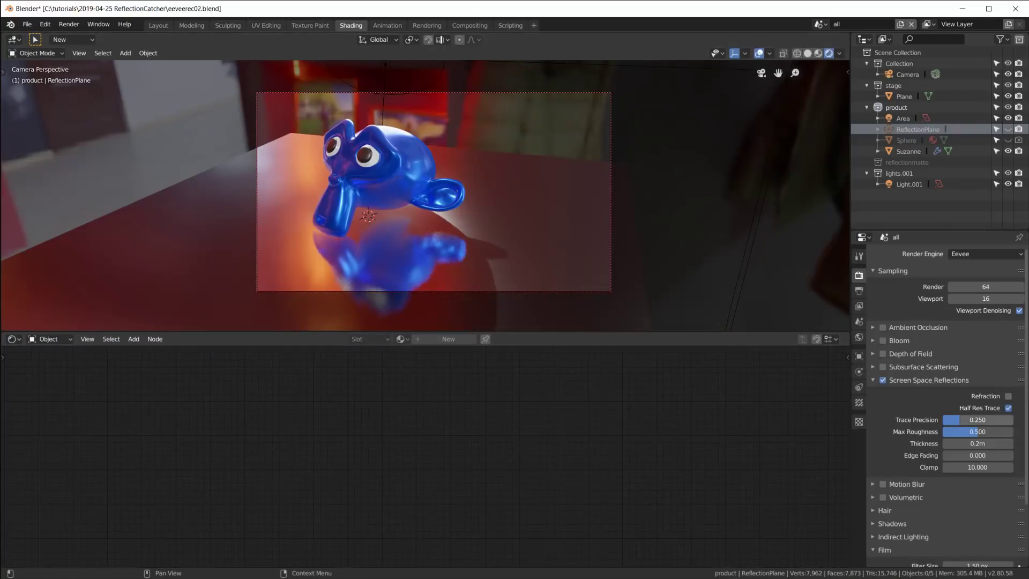
drag(956, 455, 980, 455)
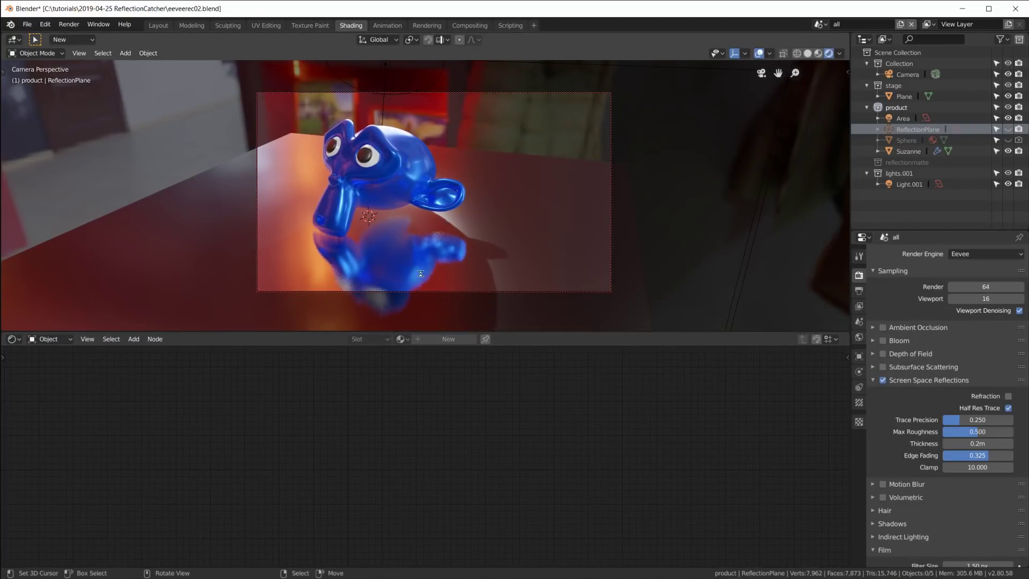
key(F12)
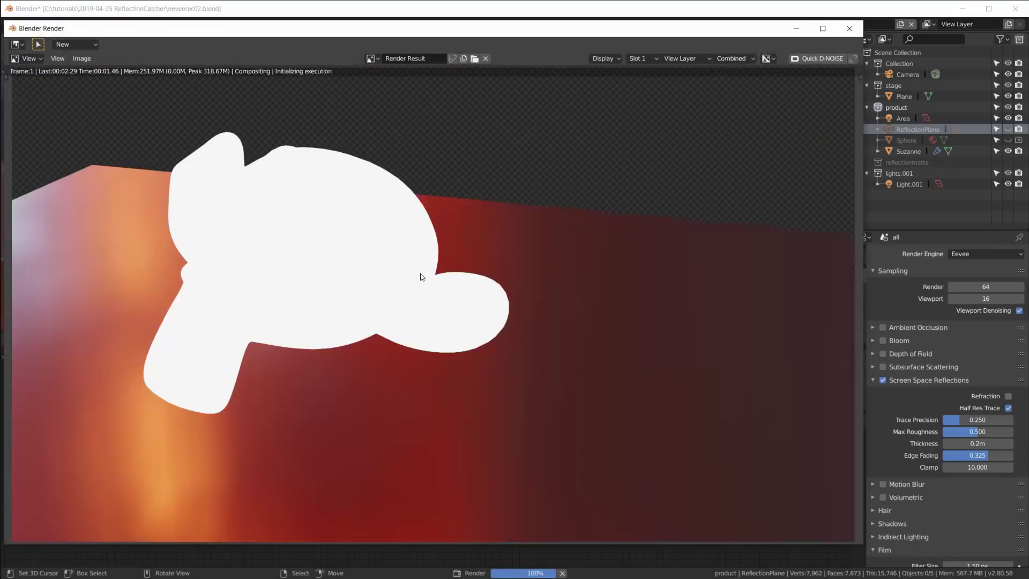
key(Escape)
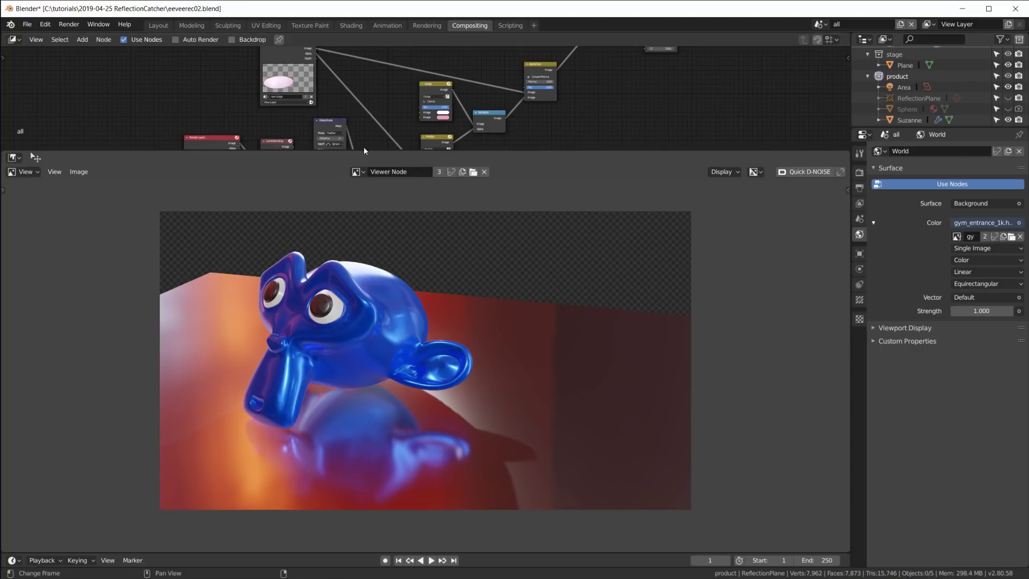
Switch to the reflectionmatte scene in the Shading workspace and enable Screen Space Reflections.
click(350, 25)
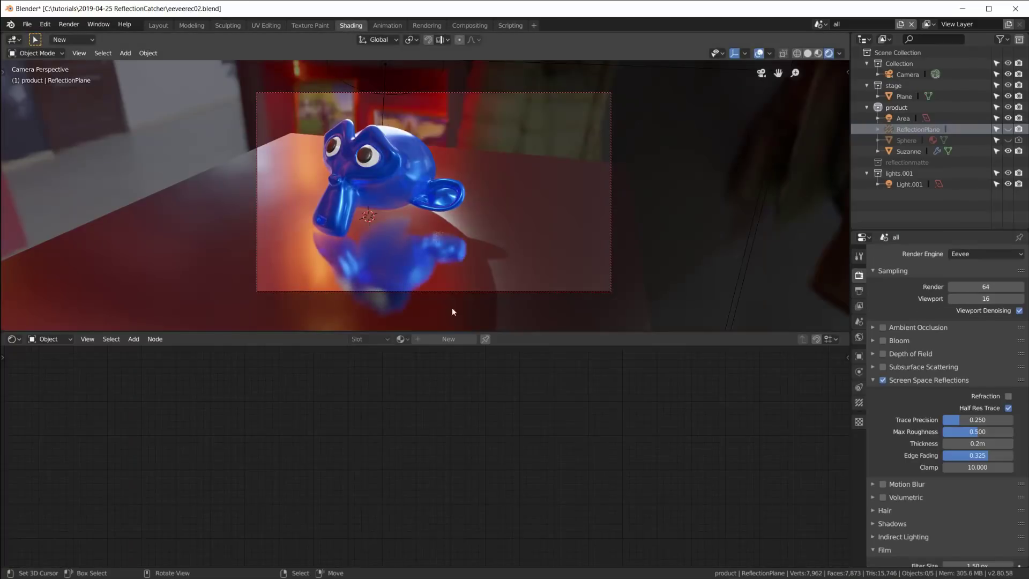
click(819, 24)
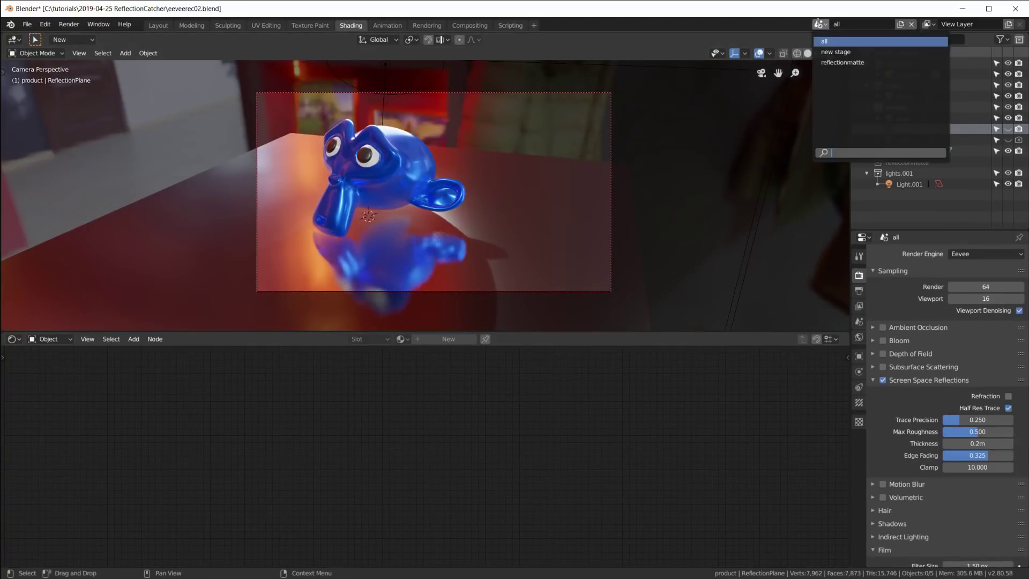
click(837, 62)
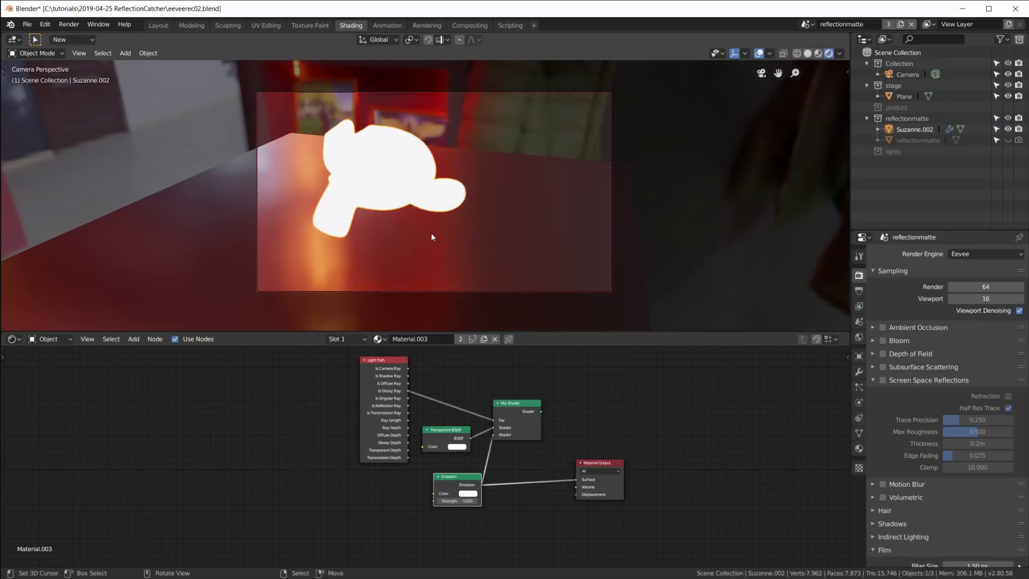
scroll(431, 233, up, 1)
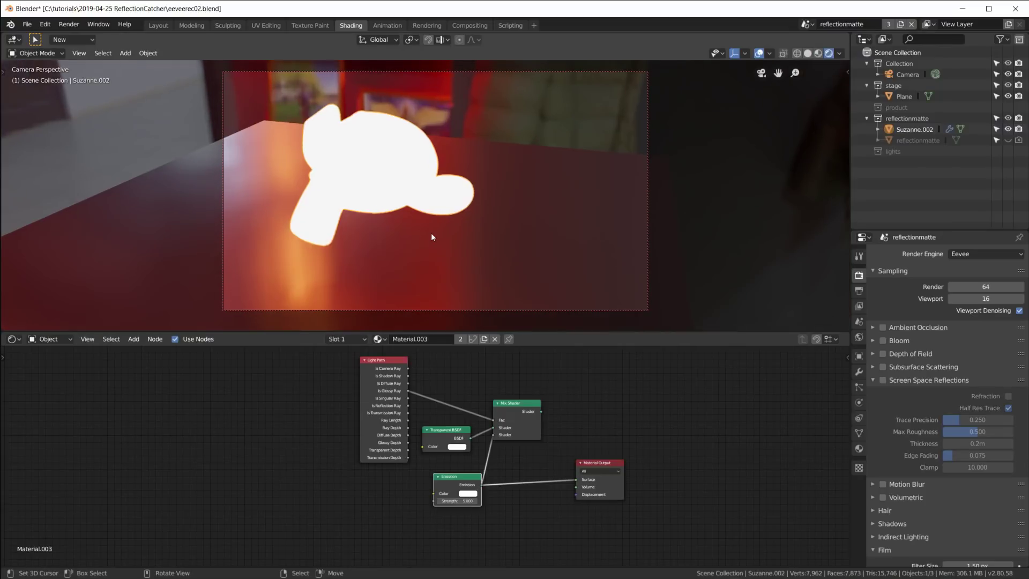
click(858, 337)
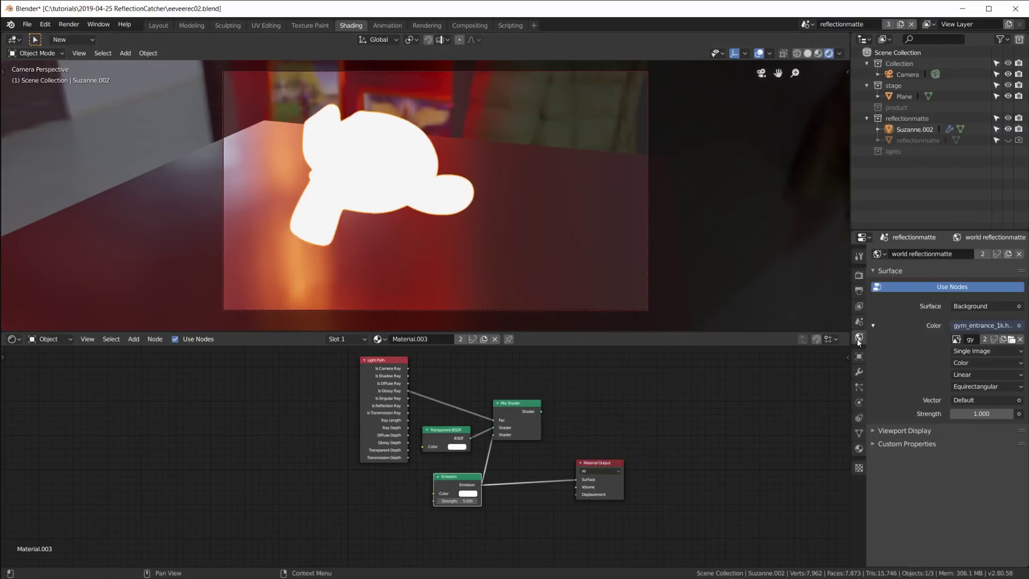
click(858, 277)
click(883, 367)
click(884, 366)
click(883, 380)
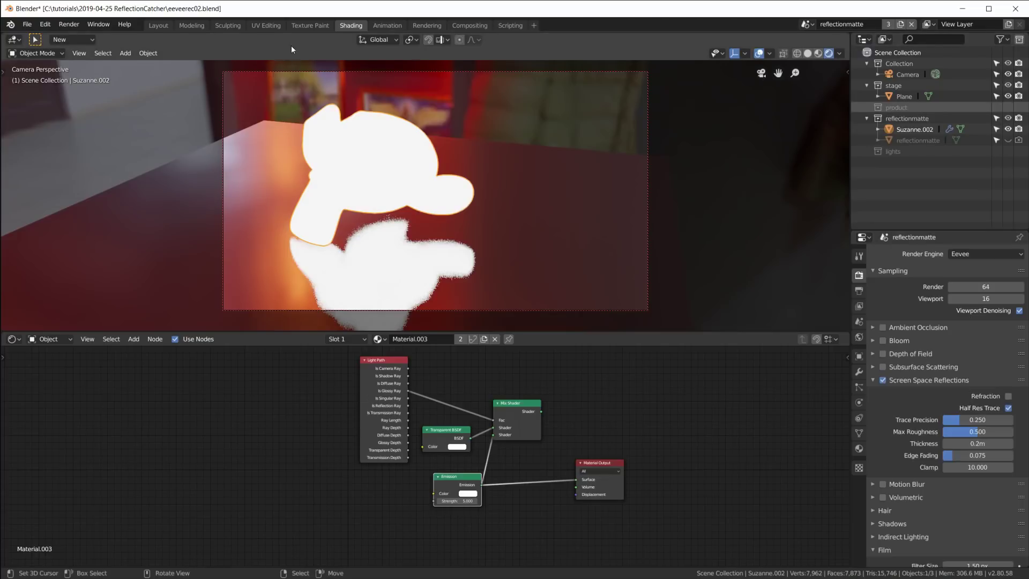
In the all scene, move ReflectionPlane into the stage collection and unhide it in the viewport.
click(806, 25)
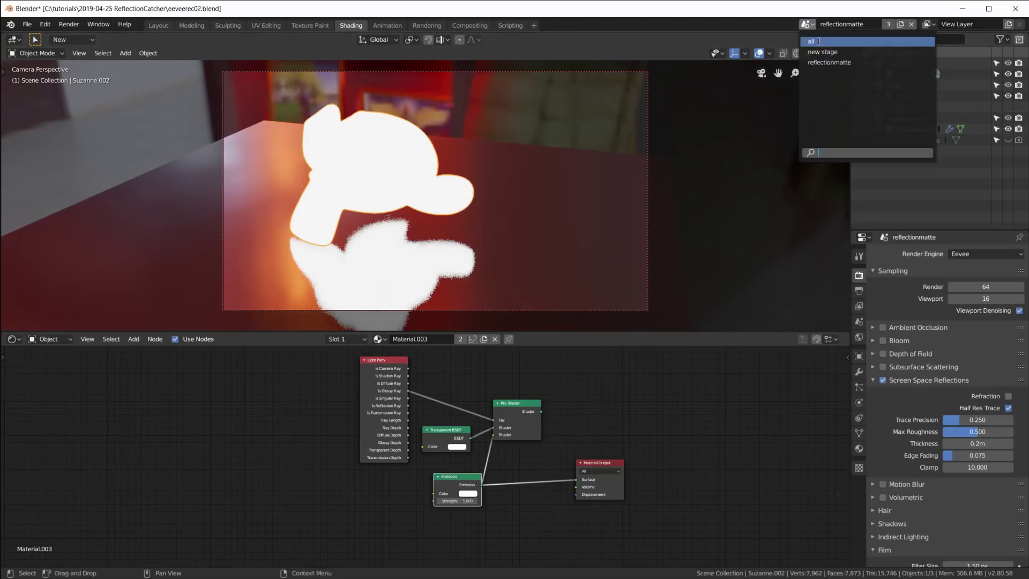
click(819, 42)
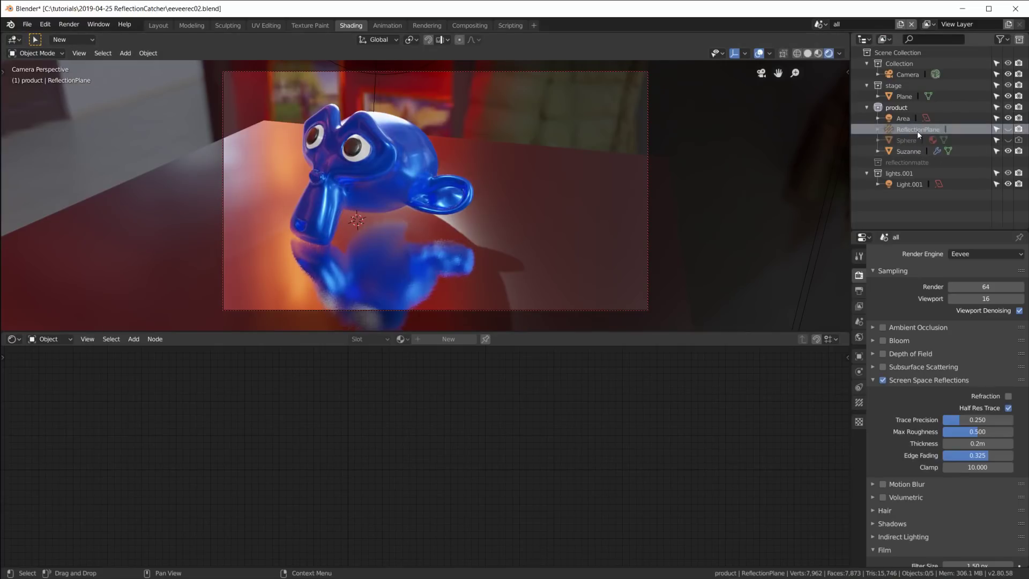
drag(910, 130, 894, 86)
click(894, 86)
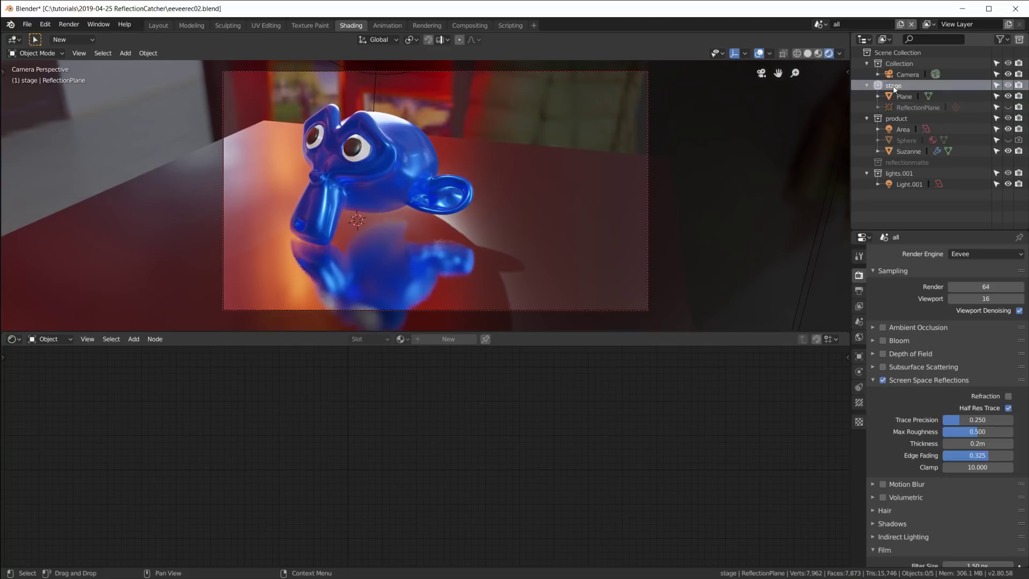
click(1008, 107)
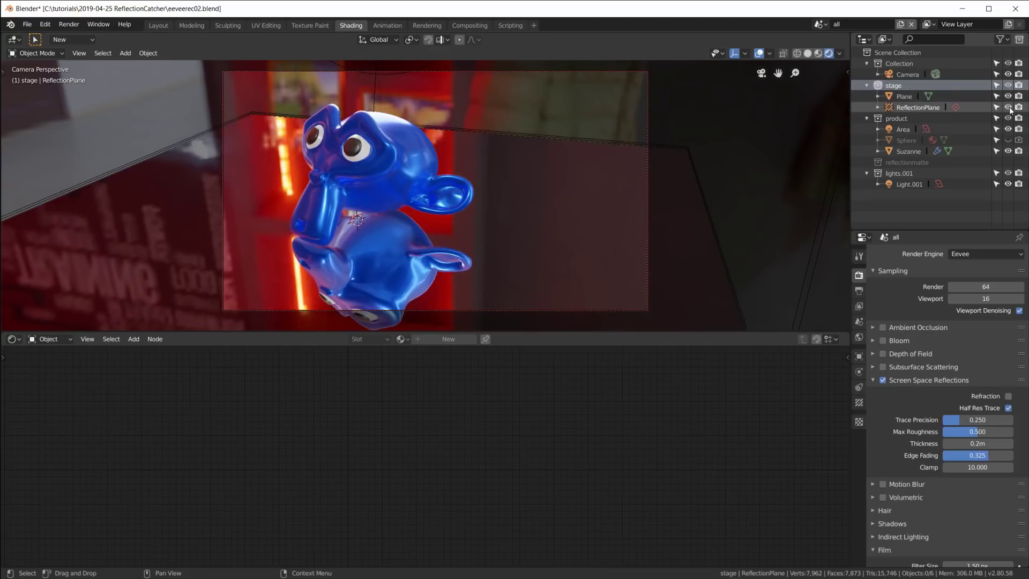
Switch to the reflectionmatte scene and set its world background strength to 0.
click(819, 25)
click(835, 62)
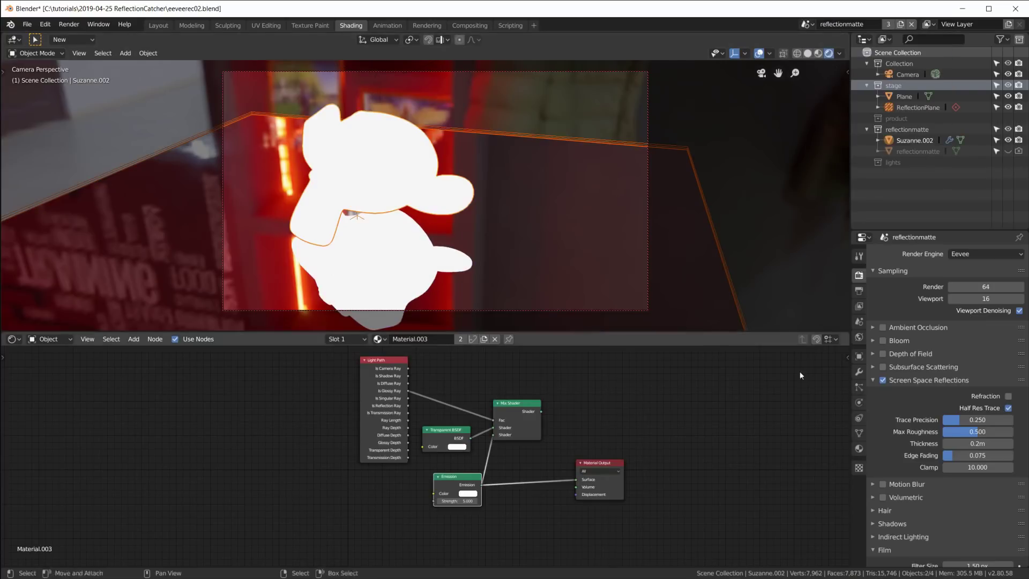
click(858, 337)
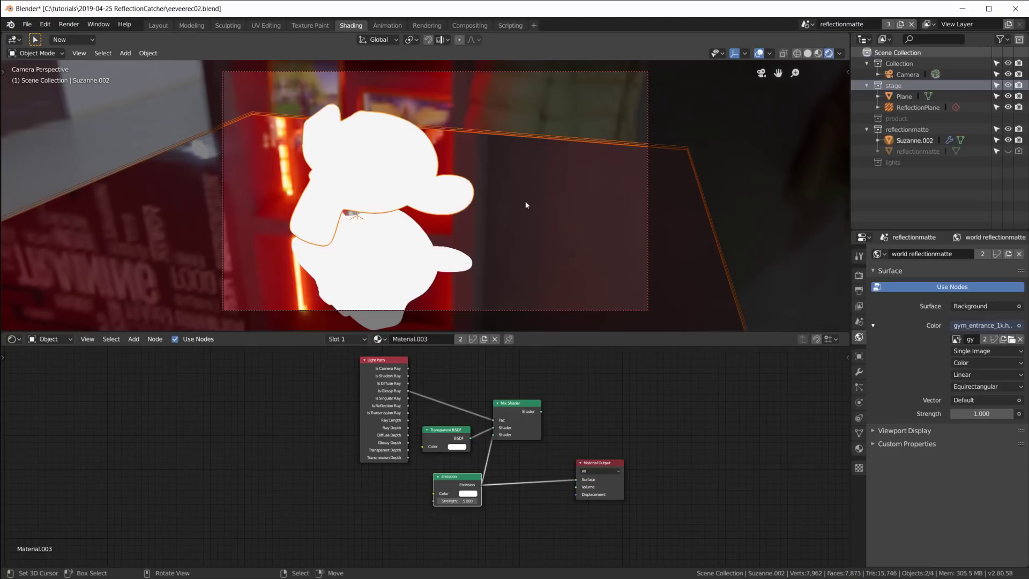
click(978, 414)
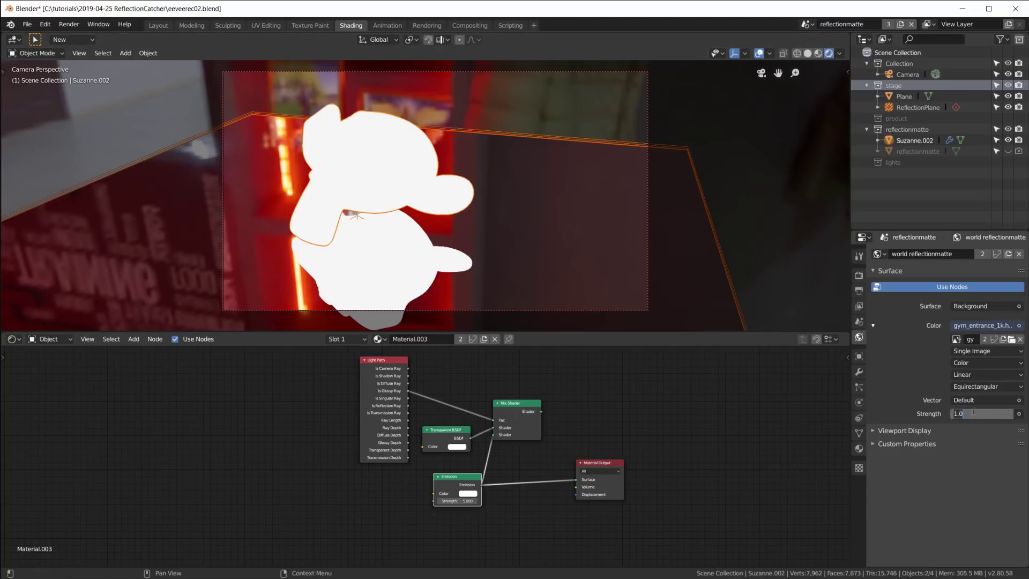
key(Return)
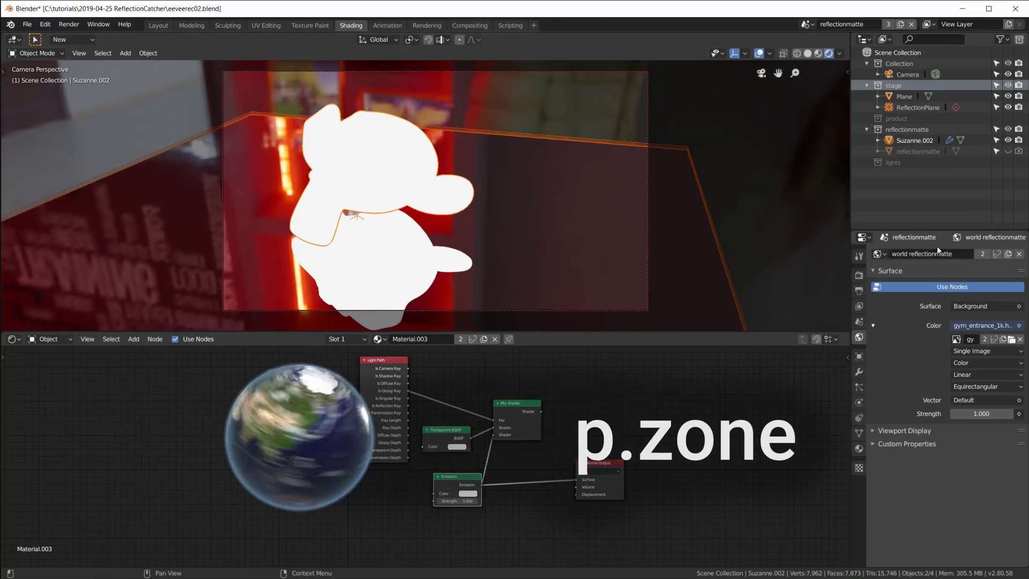
click(966, 414)
text(0)
key(Return)
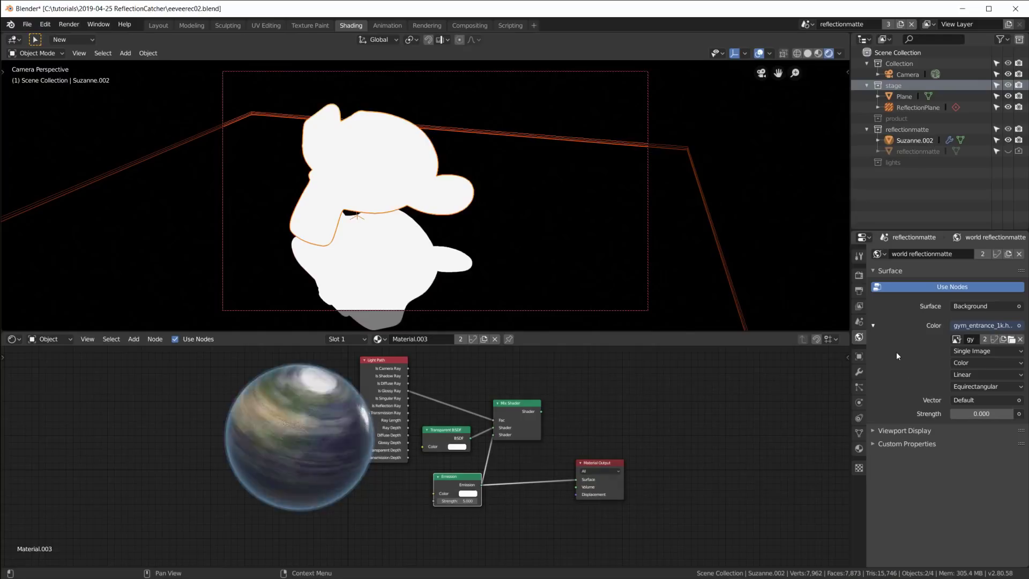
Switch to the new stage scene and set the circle material's Roughness to about 0.187.
click(806, 24)
click(836, 51)
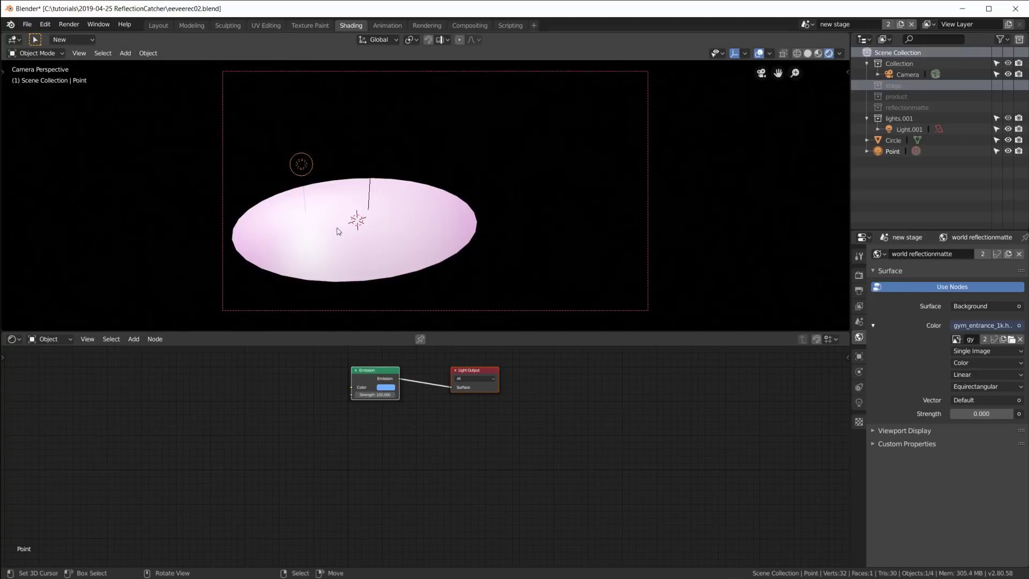
click(389, 257)
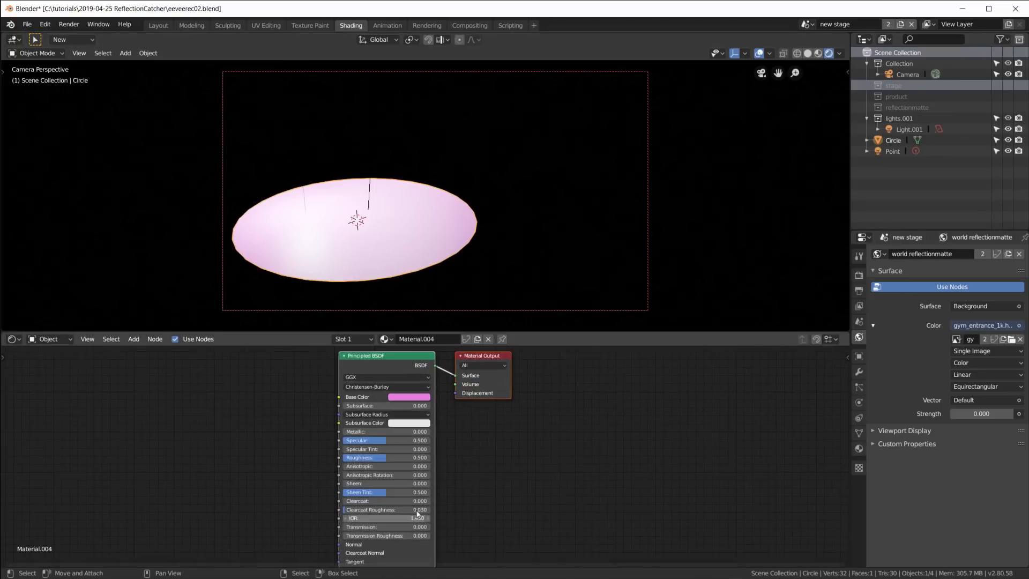
drag(409, 457, 356, 457)
Move the point light behind the circle, using wireframe shading in the top and camera views.
click(301, 163)
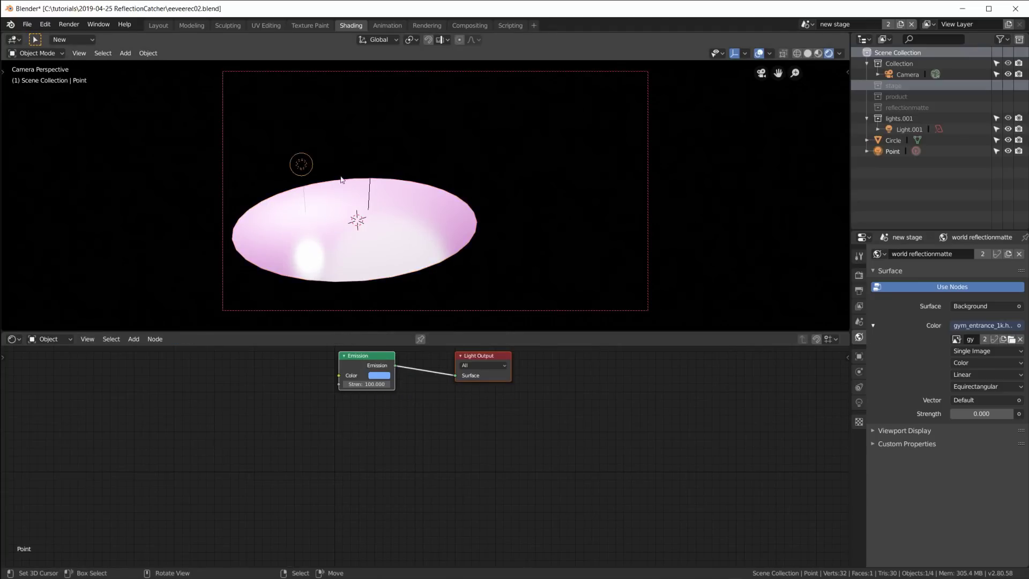
key(KP_7)
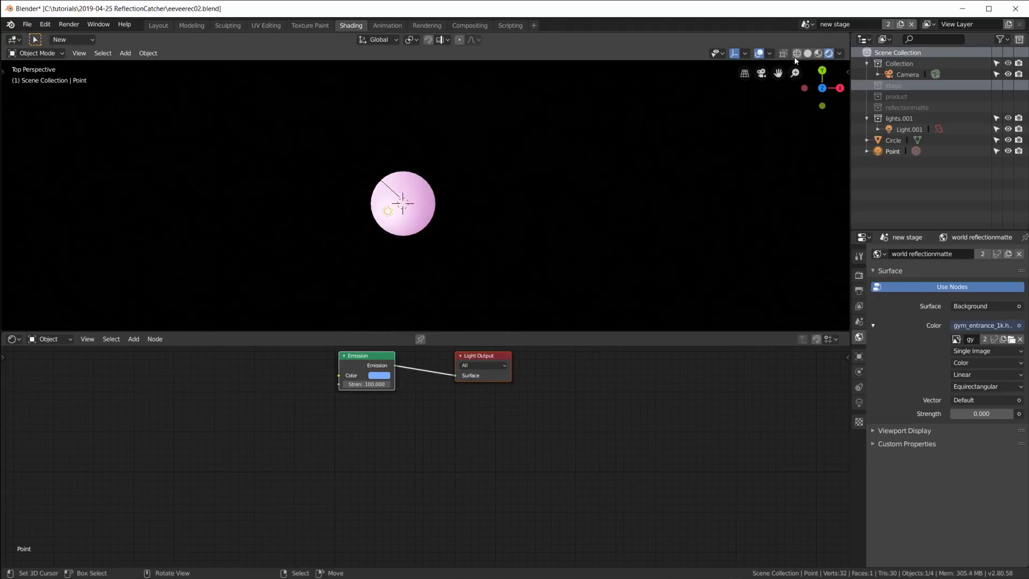
click(798, 53)
key(g)
click(435, 220)
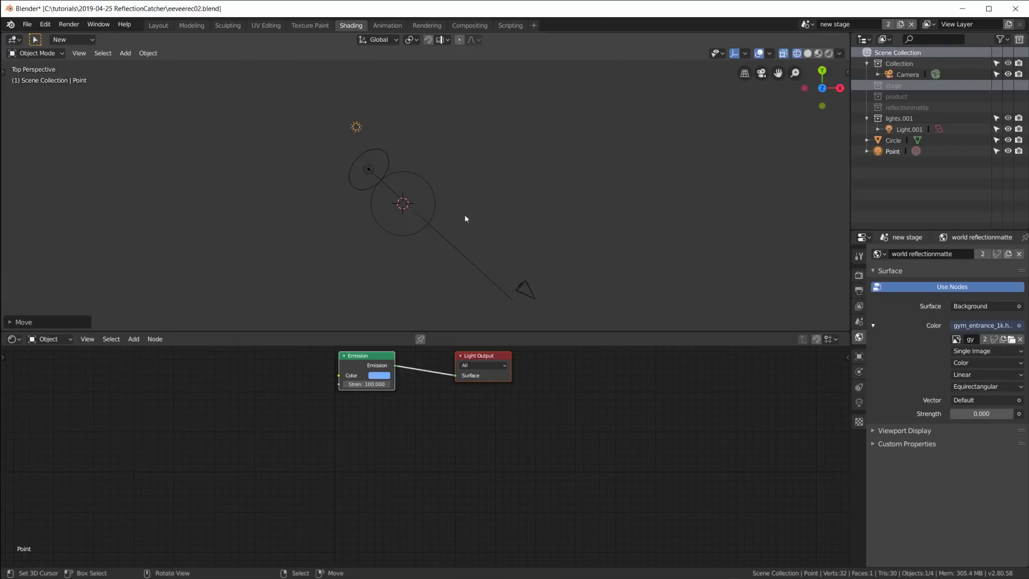
middle_drag(435, 220, 403, 230)
key(KP_0)
key(g)
click(346, 216)
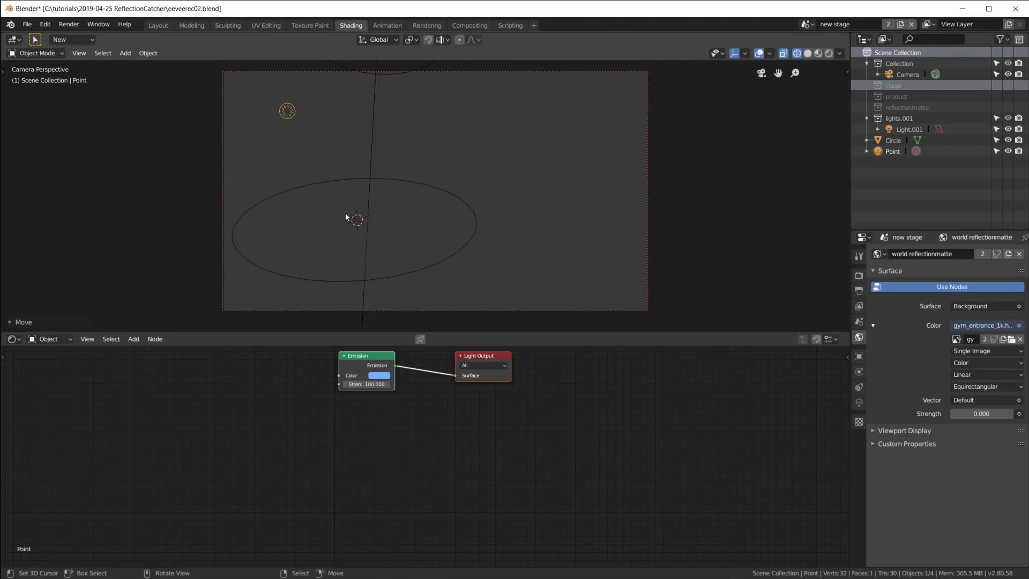
Show the point light's settings, return to rendered shading and raise the light to the upper edge of the camera frame.
click(859, 402)
mouse_move(368, 366)
mouse_down()
mouse_move(373, 391)
mouse_move(372, 381)
mouse_up()
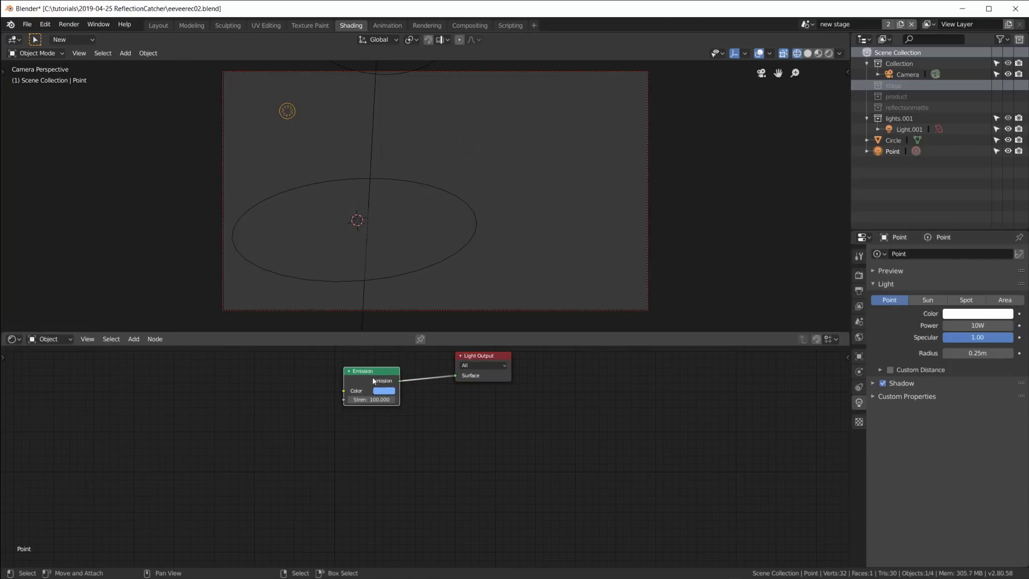
click(830, 53)
key(g)
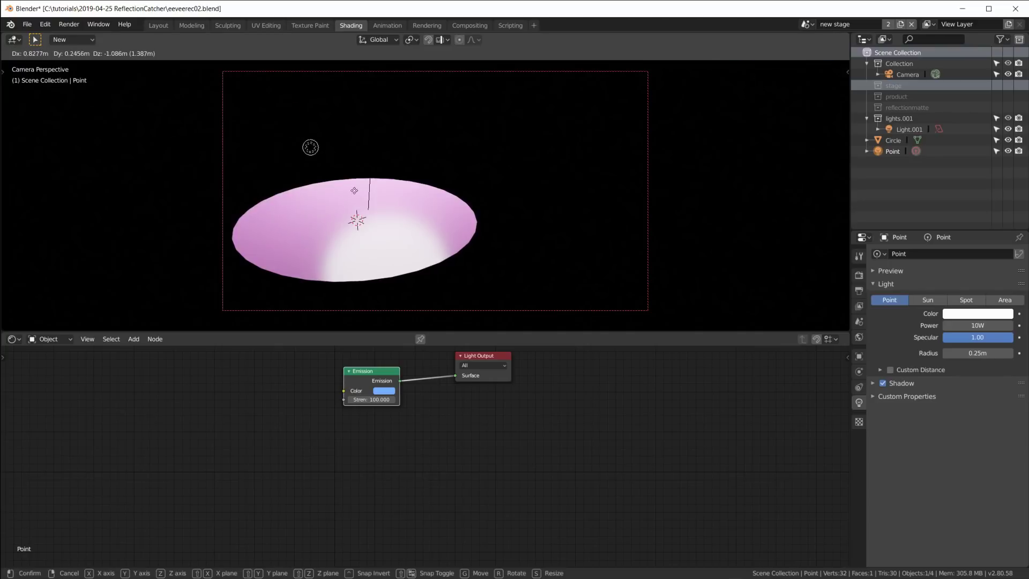
click(340, 122)
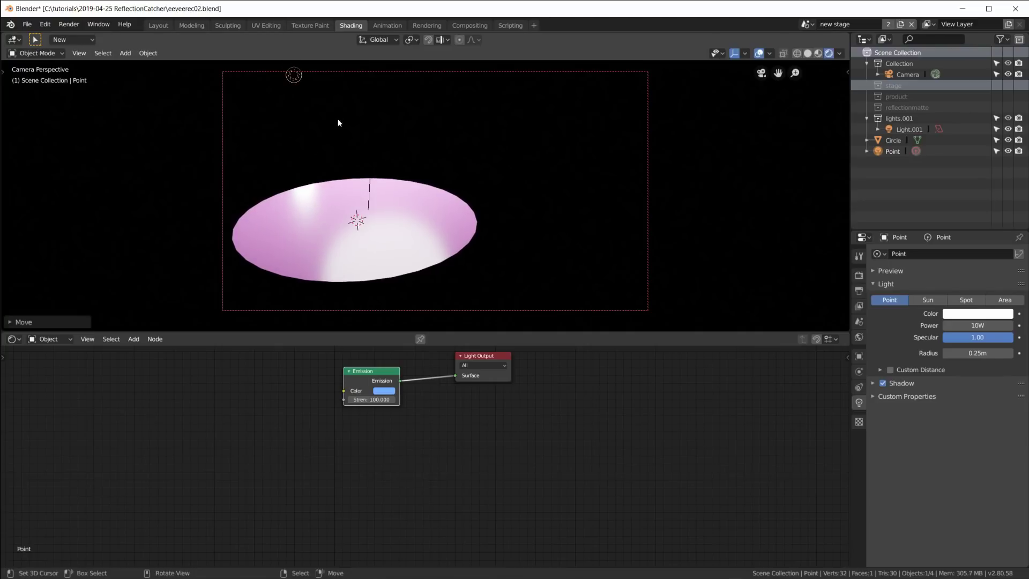
Give the point light a blue color, a Power of 50 W and a Radius of 0.91 m.
drag(963, 209, 978, 178)
click(973, 325)
text(50)
key(Return)
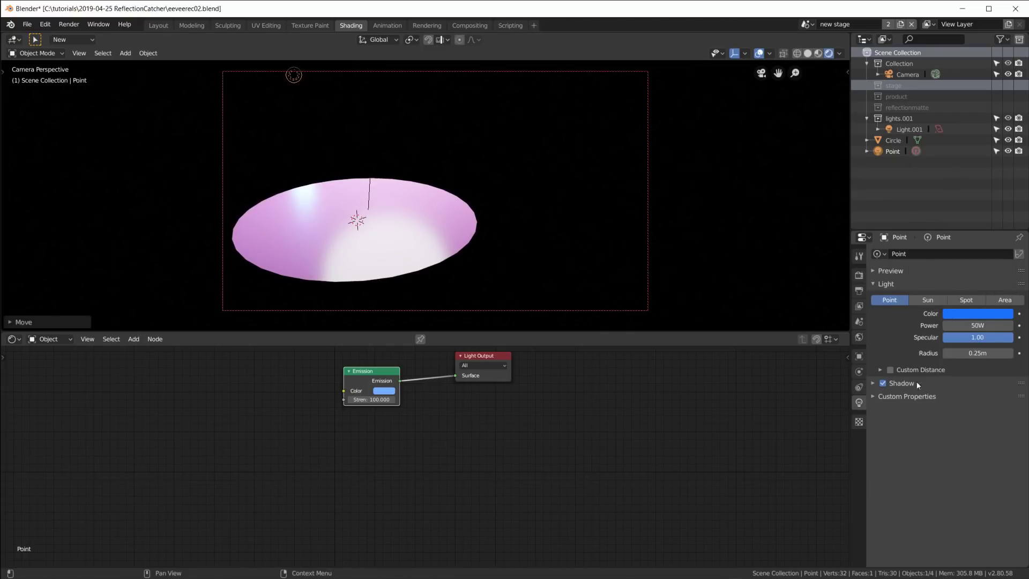
drag(965, 353, 1018, 353)
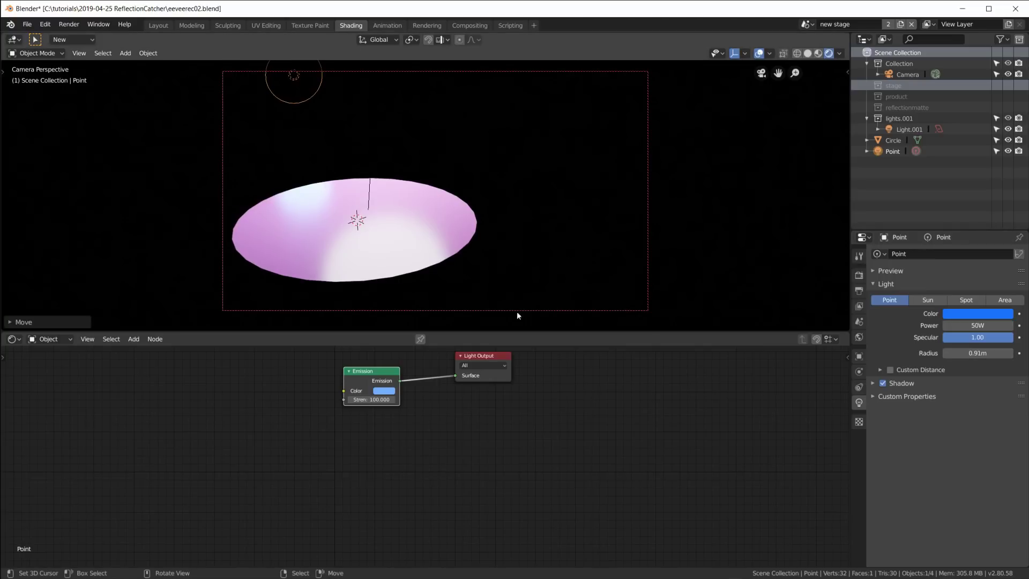
Set the circle material's Roughness to 0.151 and Metallic to 0.422, and darken its pink Base Color to purple.
click(413, 211)
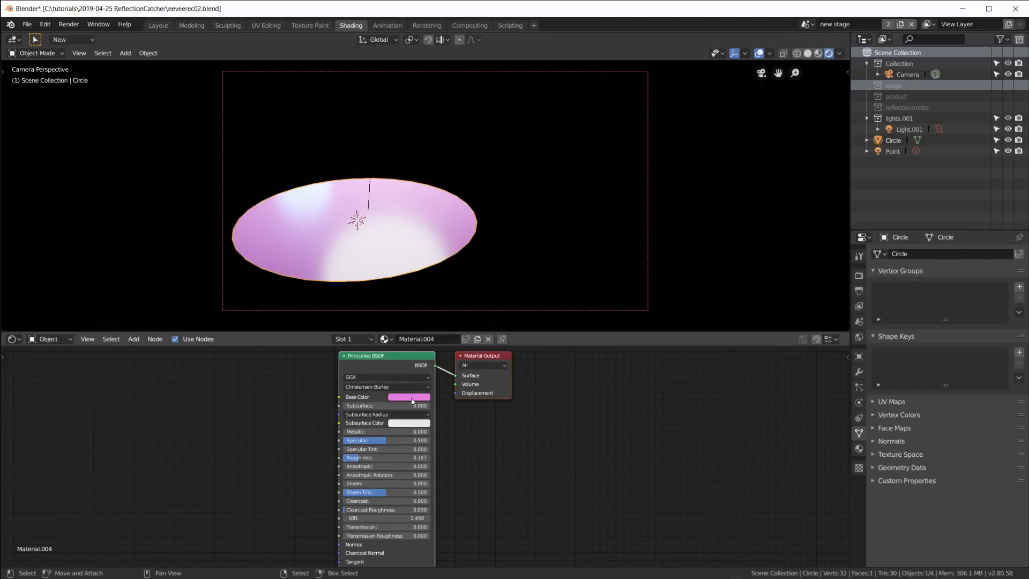
drag(356, 458, 349, 459)
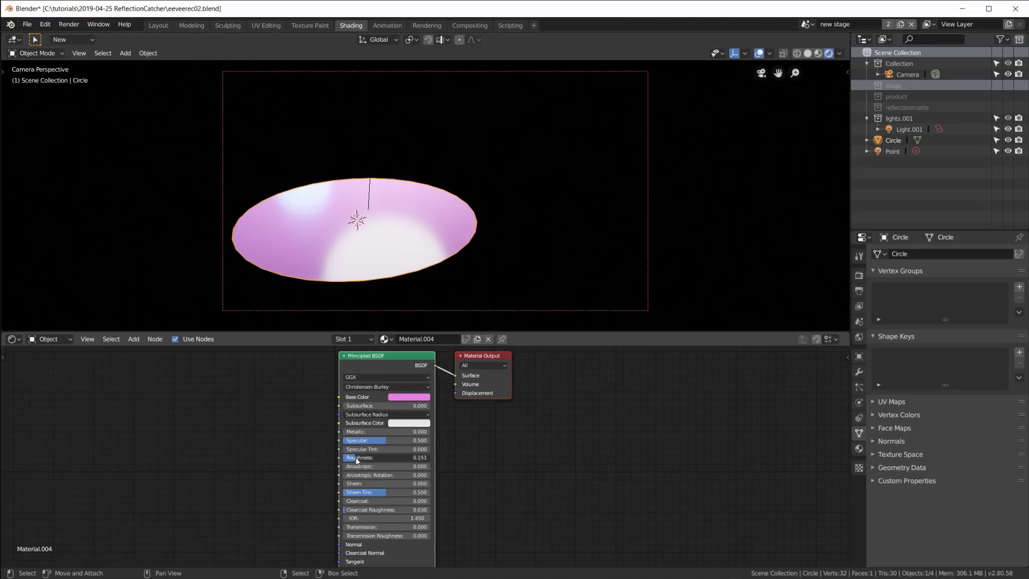
drag(363, 433, 381, 432)
click(410, 397)
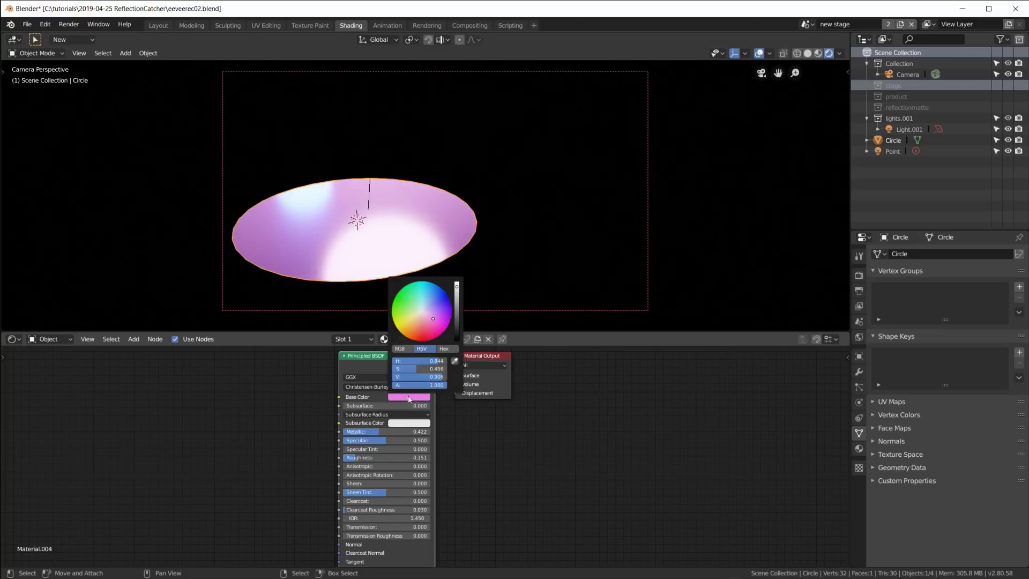
drag(456, 300, 456, 308)
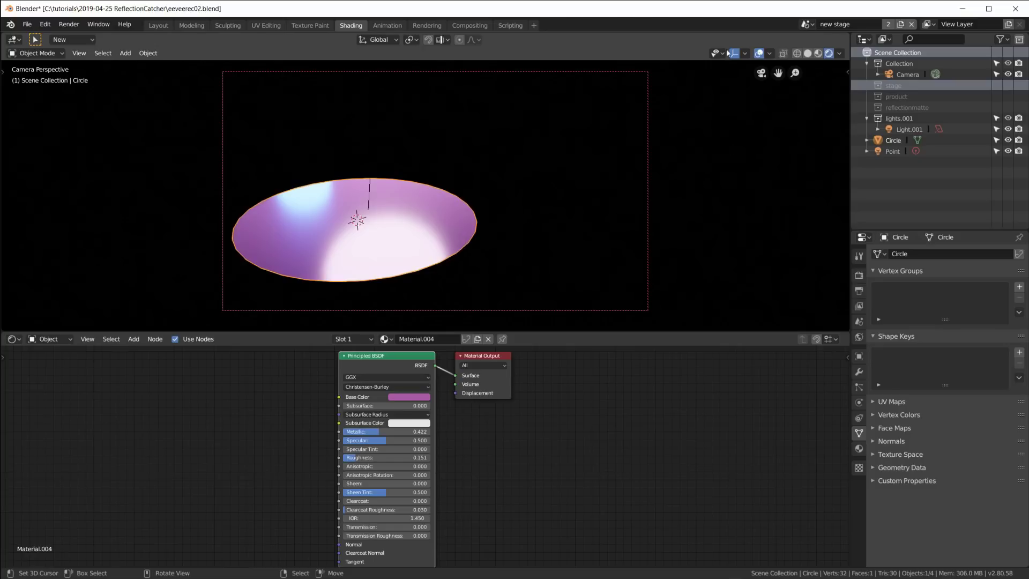
Compare the all and reflectionmatte scenes in the viewport, ending on the all scene.
click(812, 26)
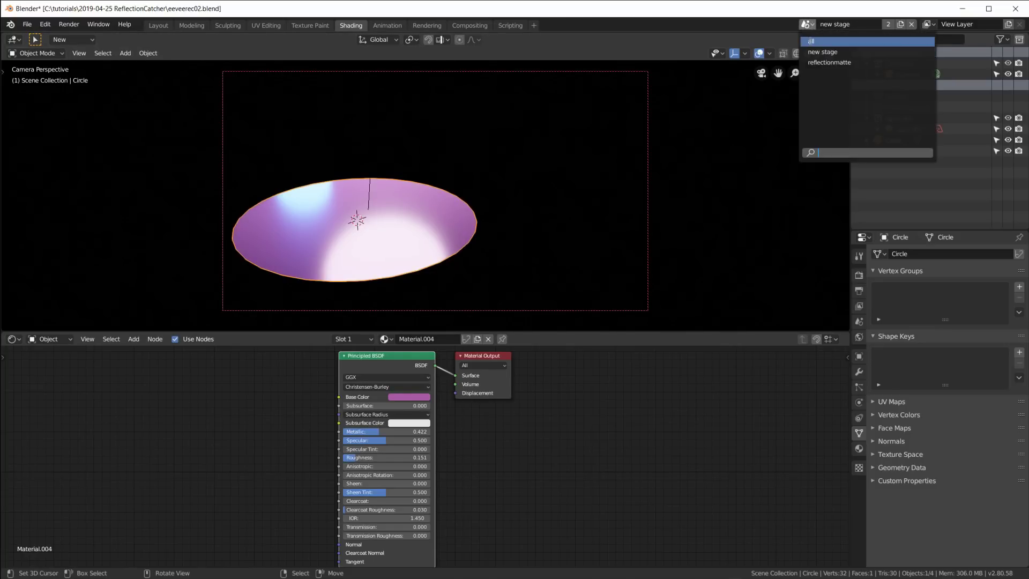
click(811, 41)
click(812, 26)
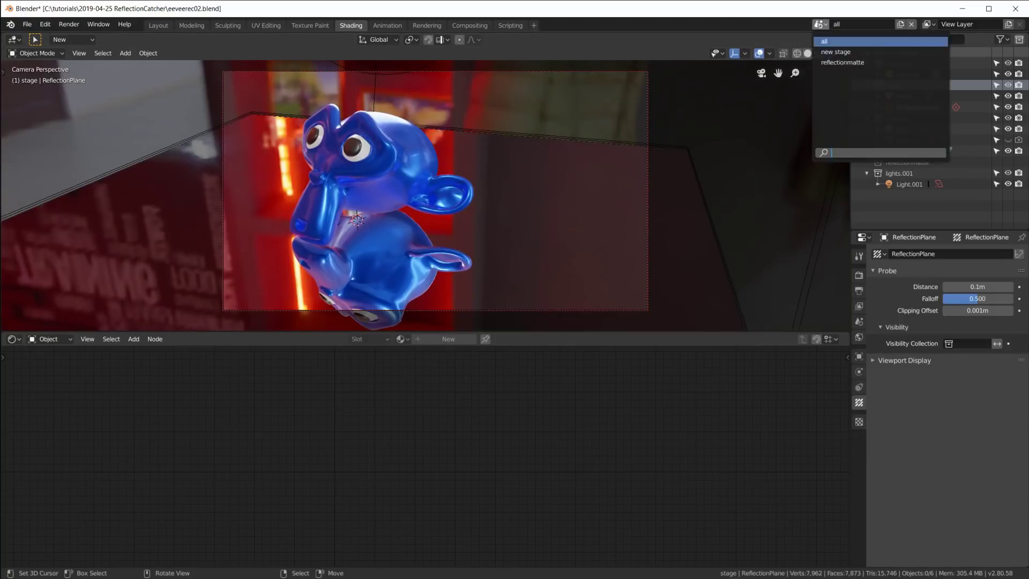
click(835, 63)
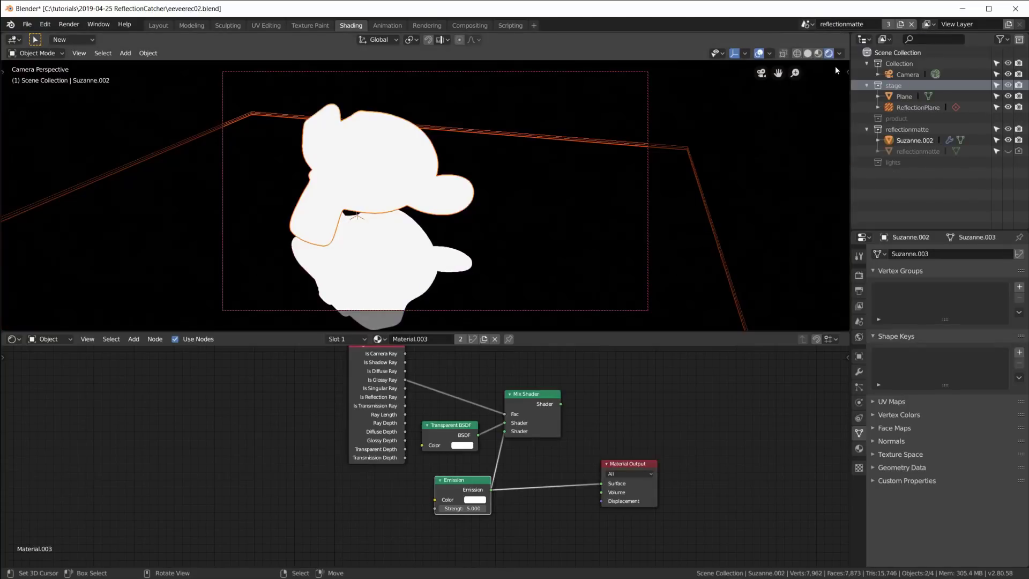
click(807, 25)
click(811, 41)
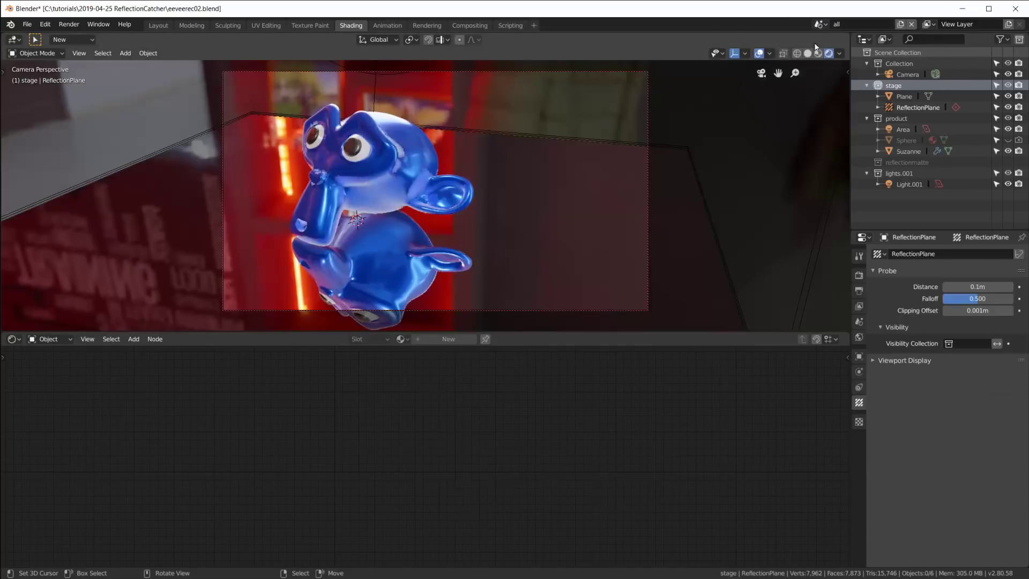
Enlarge the node editor in the Compositing workspace, save the file, render the image and close the render window.
click(465, 25)
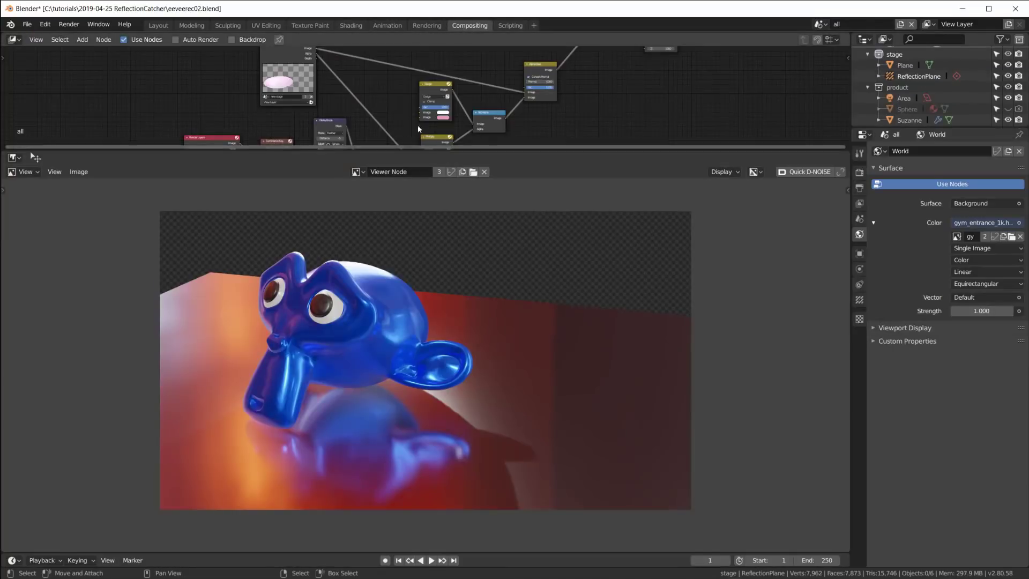
drag(449, 230, 450, 378)
scroll(402, 178, down, 2)
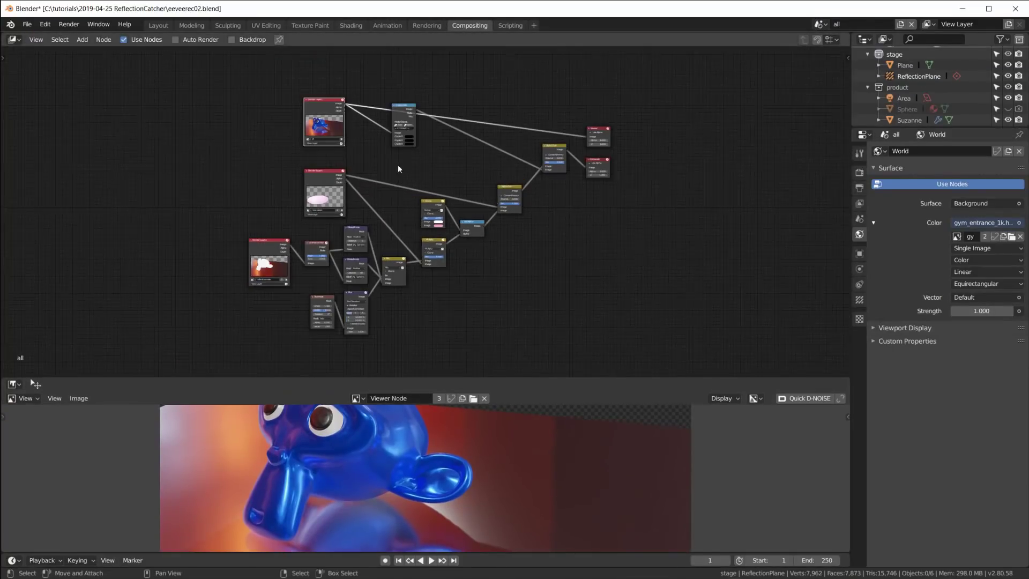
scroll(374, 226, up, 1)
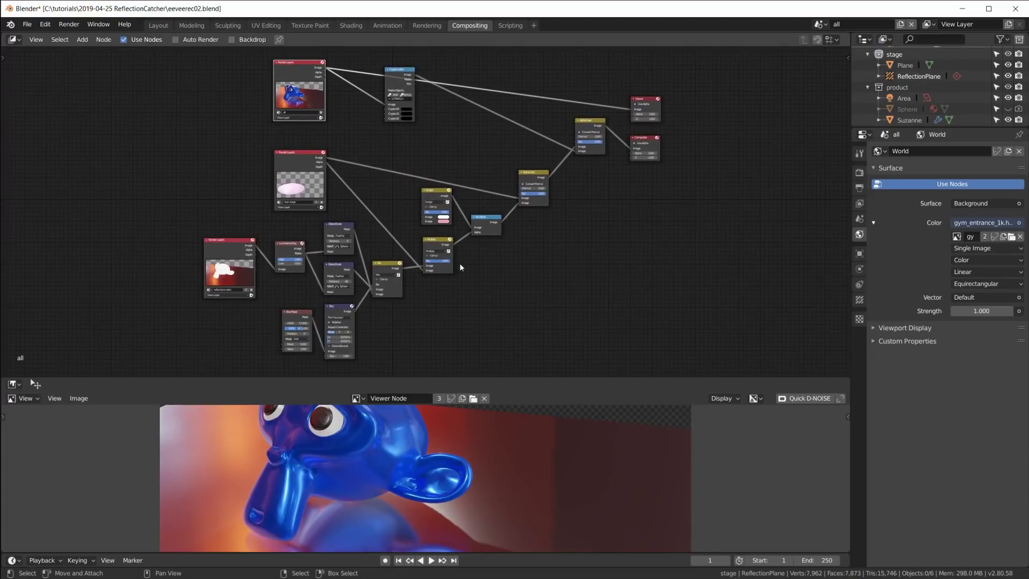
scroll(418, 158, up, 1)
key(ctrl+s)
key(F12)
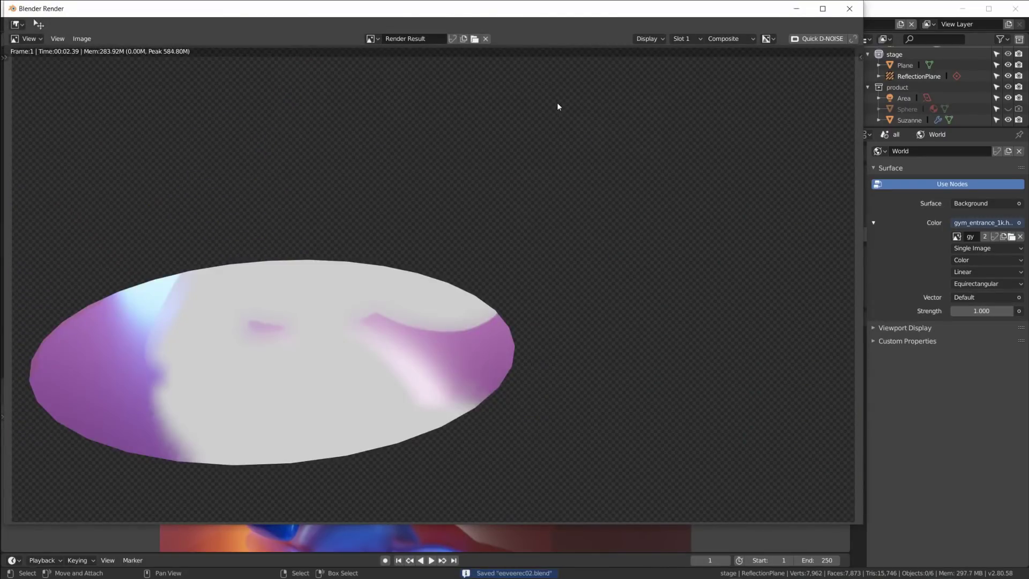
click(849, 8)
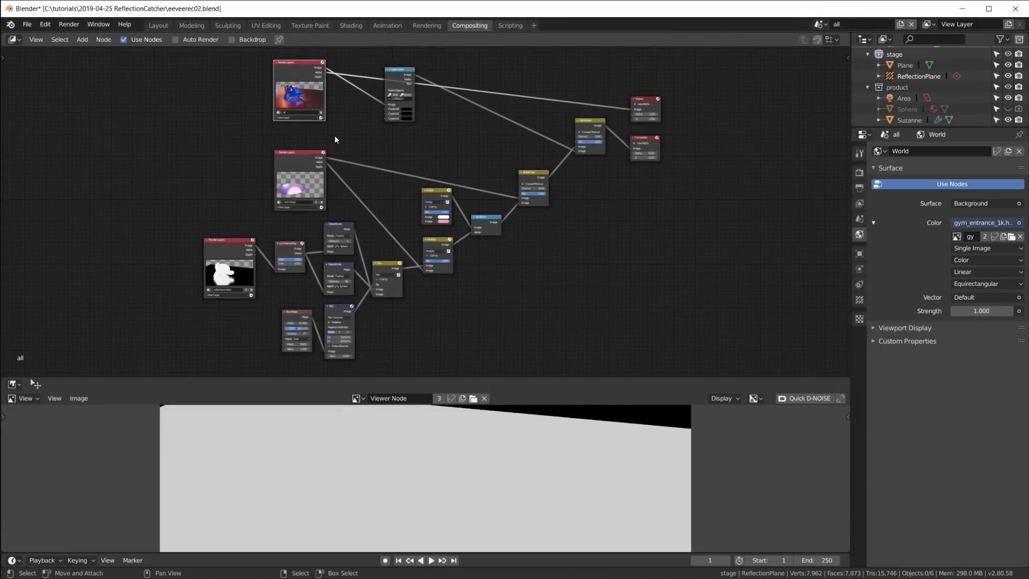
Send the all scene's Render Layers image to the Viewer and enlarge the preview area to show the whole picture.
ctrl+shift+click(324, 124)
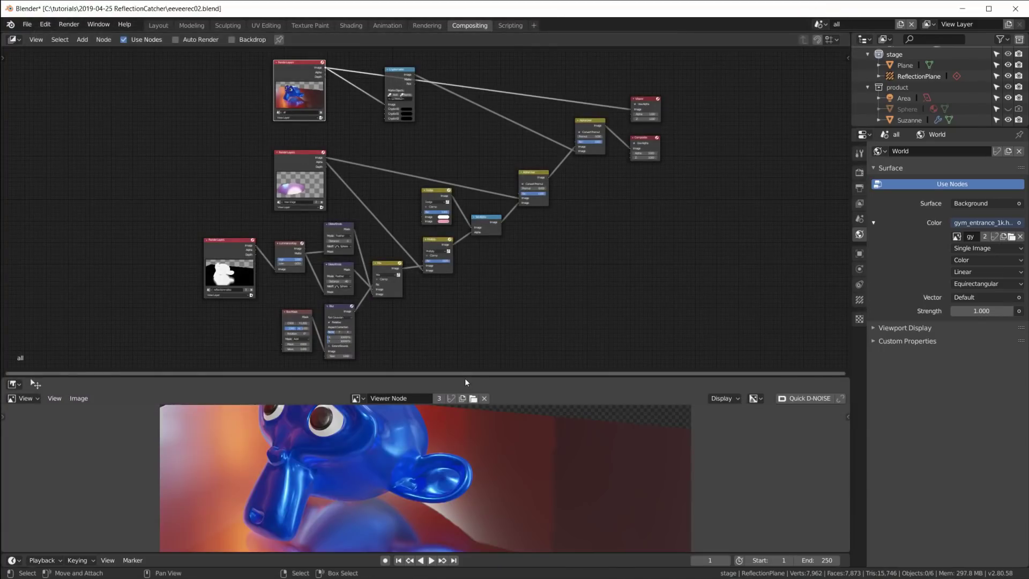
drag(464, 375, 474, 246)
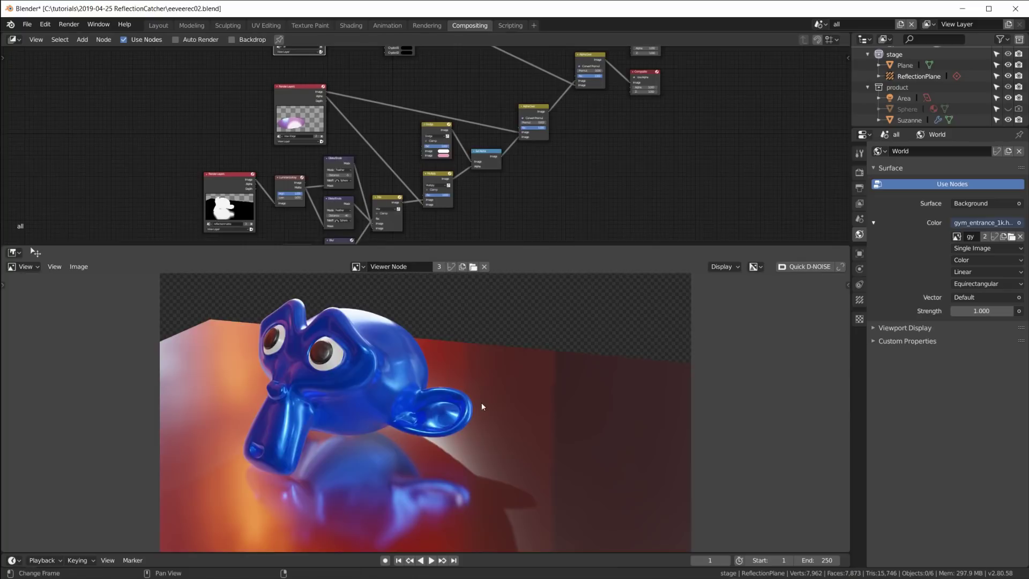
scroll(482, 407, down, 1)
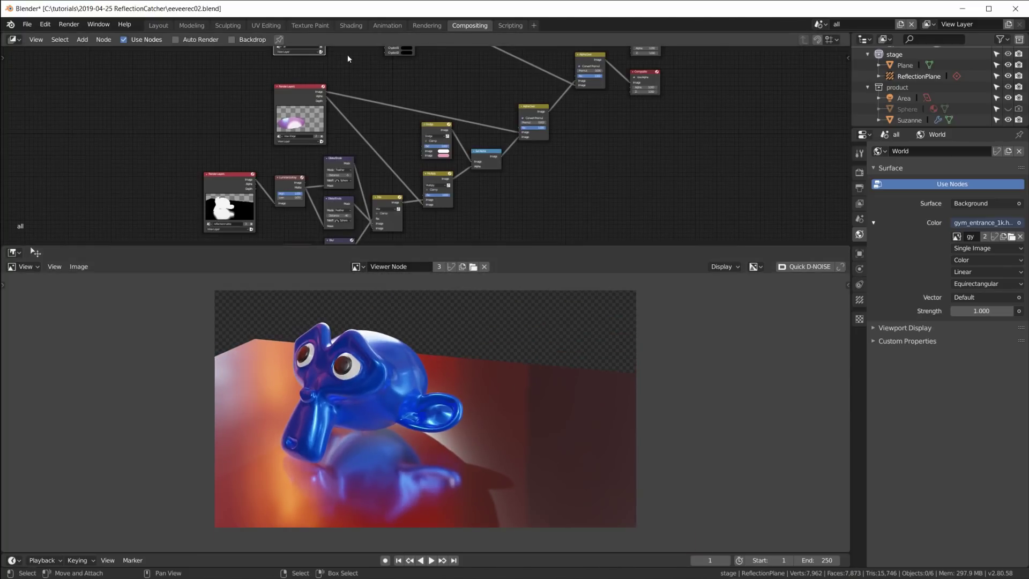
Try to preview the Cryptomatte node's output and open the all scene's View Layer settings.
middle_drag(384, 87, 383, 115)
scroll(389, 156, up, 2)
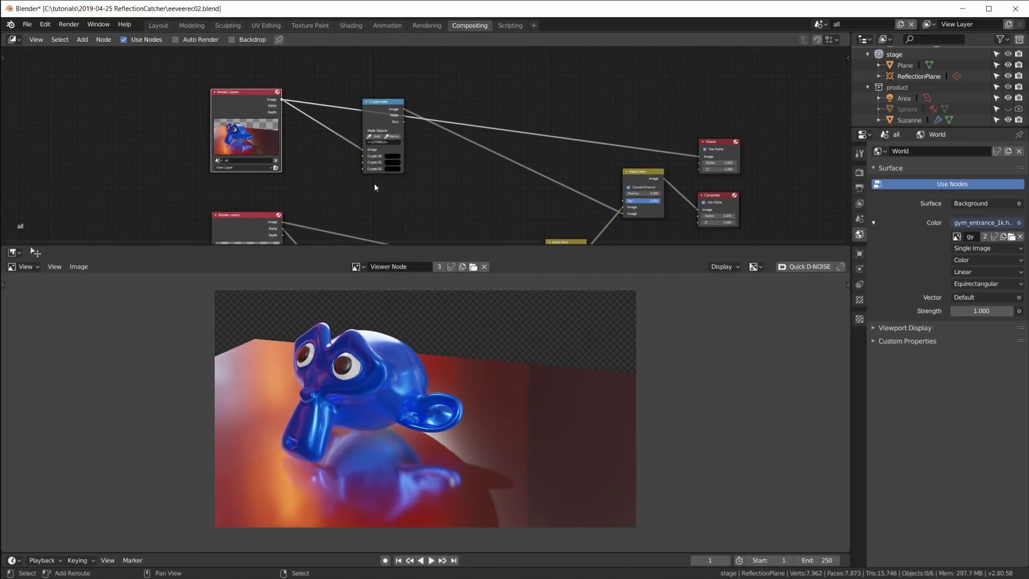
ctrl+shift+click(378, 108)
click(859, 204)
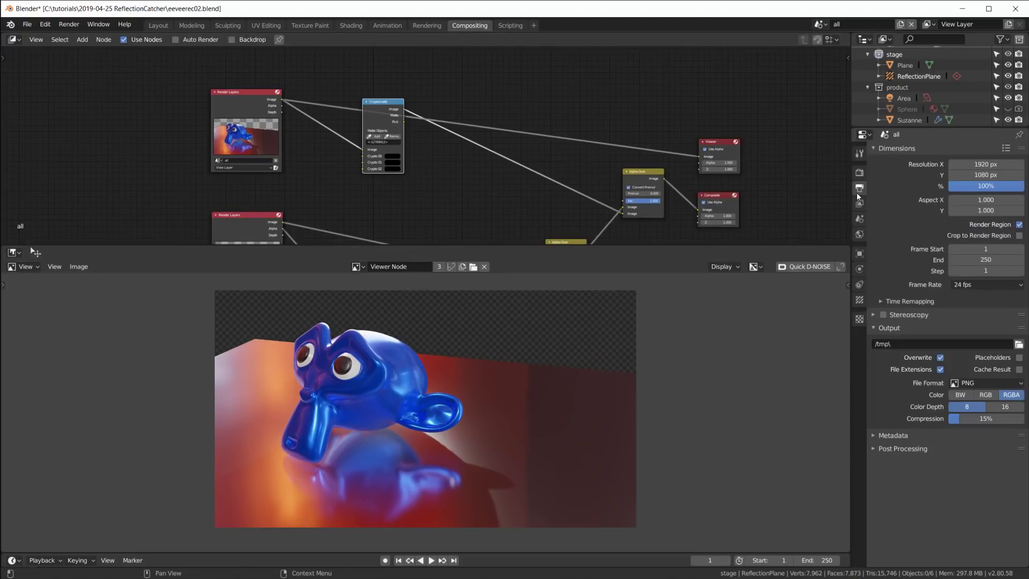
click(860, 218)
click(859, 205)
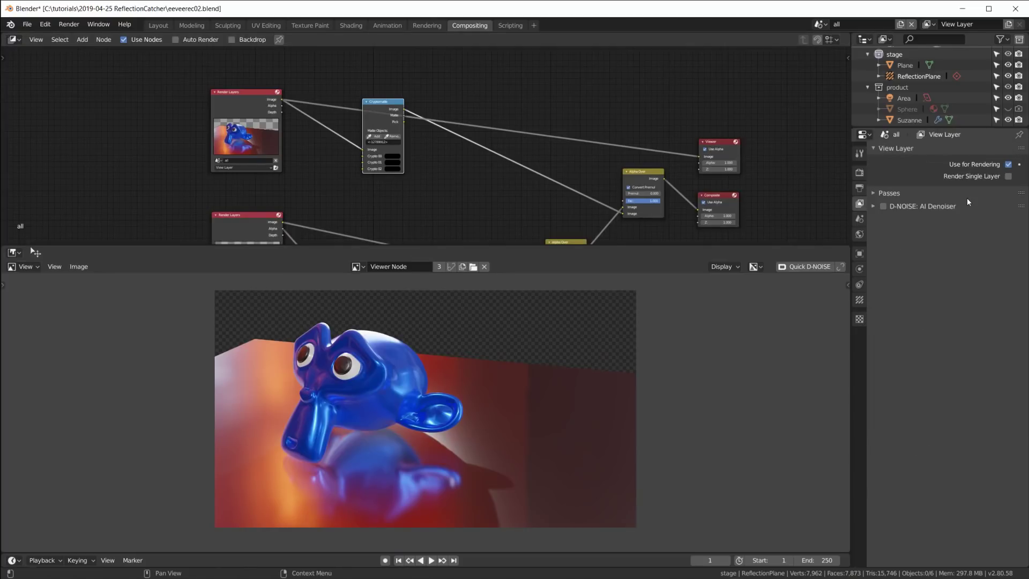
Show the all scene's available render passes and delete the Cryptomatte node.
click(877, 193)
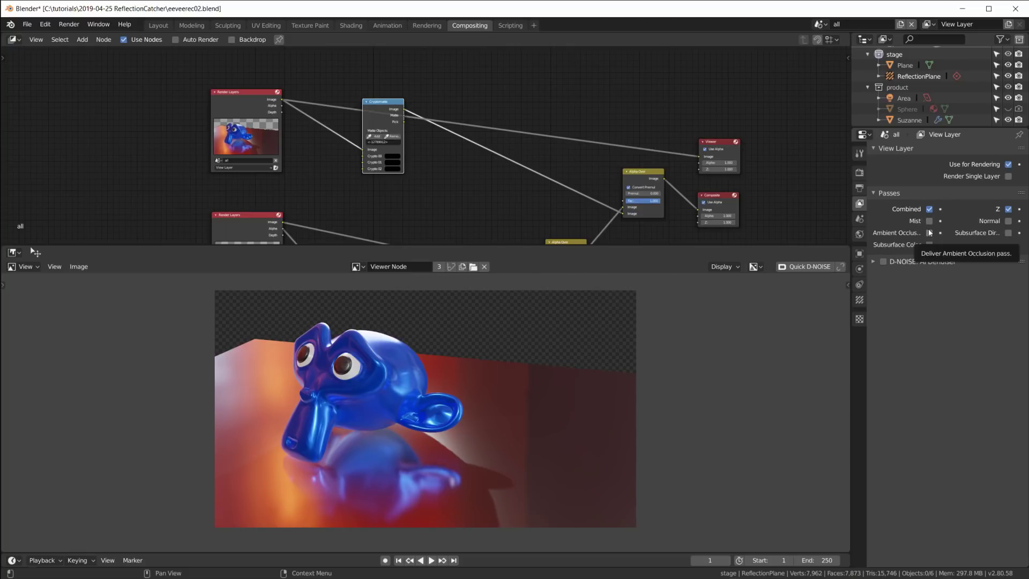
drag(369, 102, 382, 102)
scroll(386, 104, up, 2)
key(x)
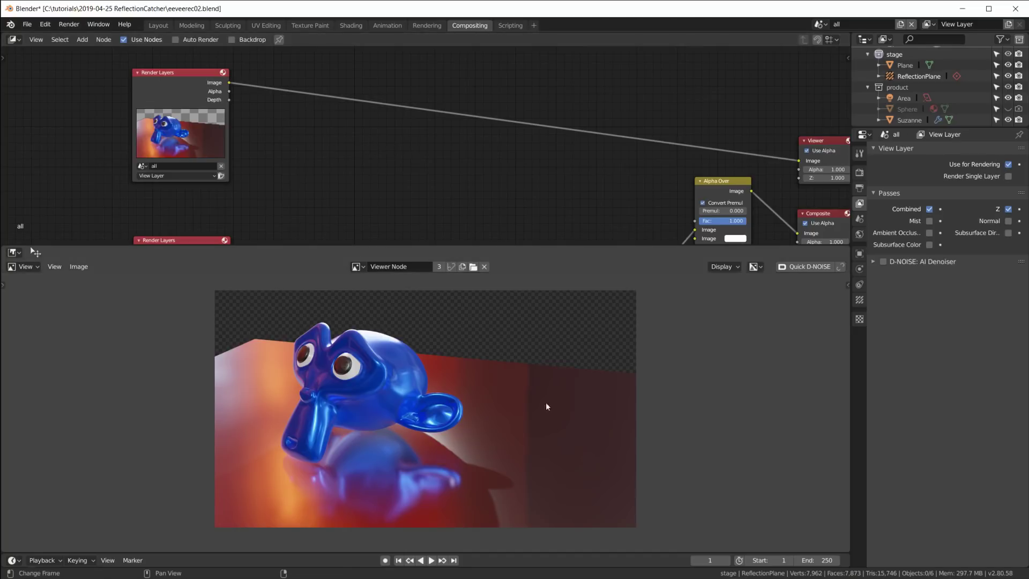
Preview the reflectionmatte Render Layers image in the Viewer and enlarge the picture.
scroll(351, 161, down, 2)
shift+scroll(370, 177, down, 4)
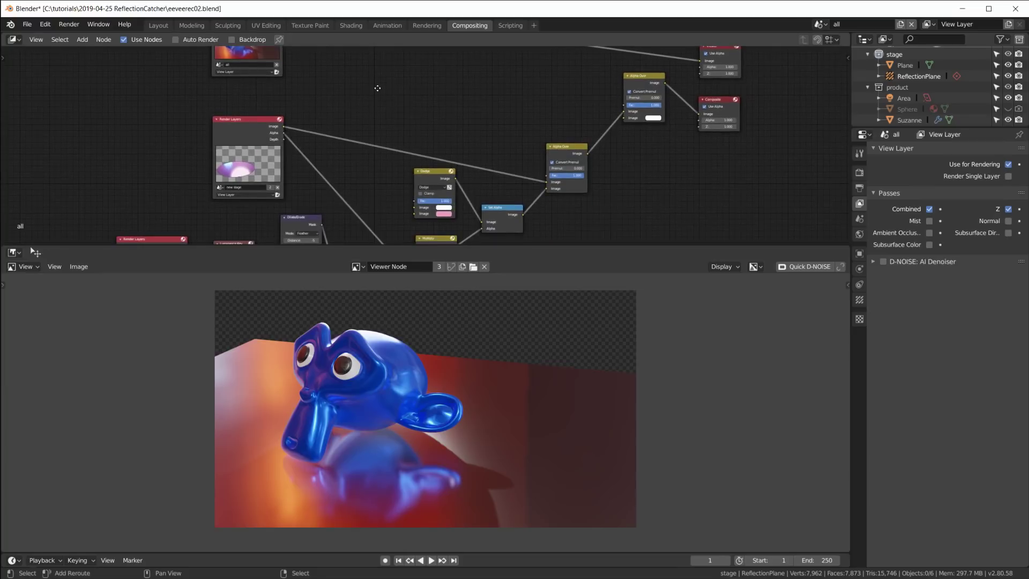
shift+scroll(371, 179, down, 5)
ctrl+shift+click(158, 108)
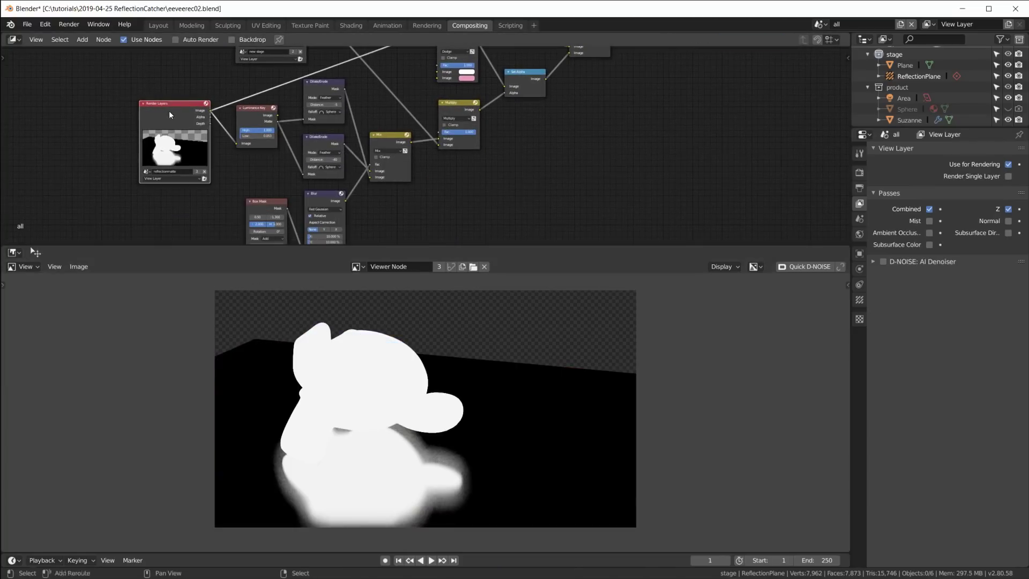
scroll(349, 489, up, 1)
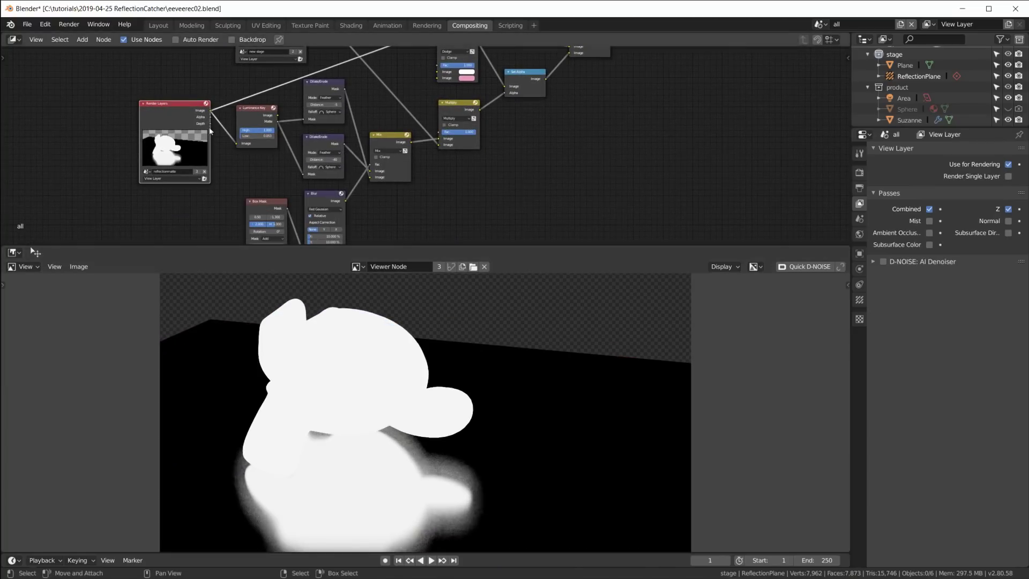
scroll(253, 184, up, 2)
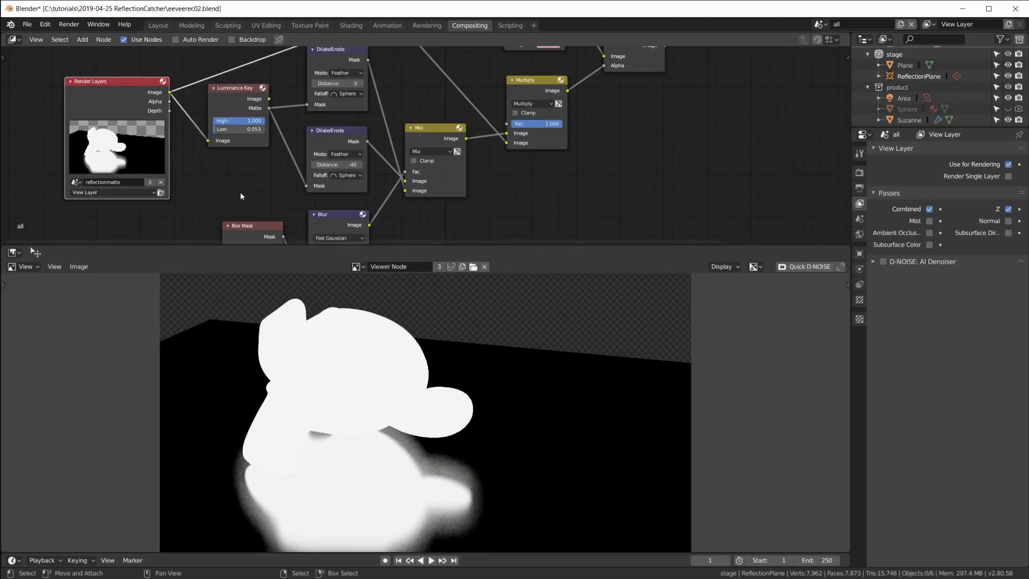
Preview the Luminance Key node, set its Low value to 0.166 and move the node slightly closer to the reflectionmatte Render Layers.
drag(225, 130, 233, 129)
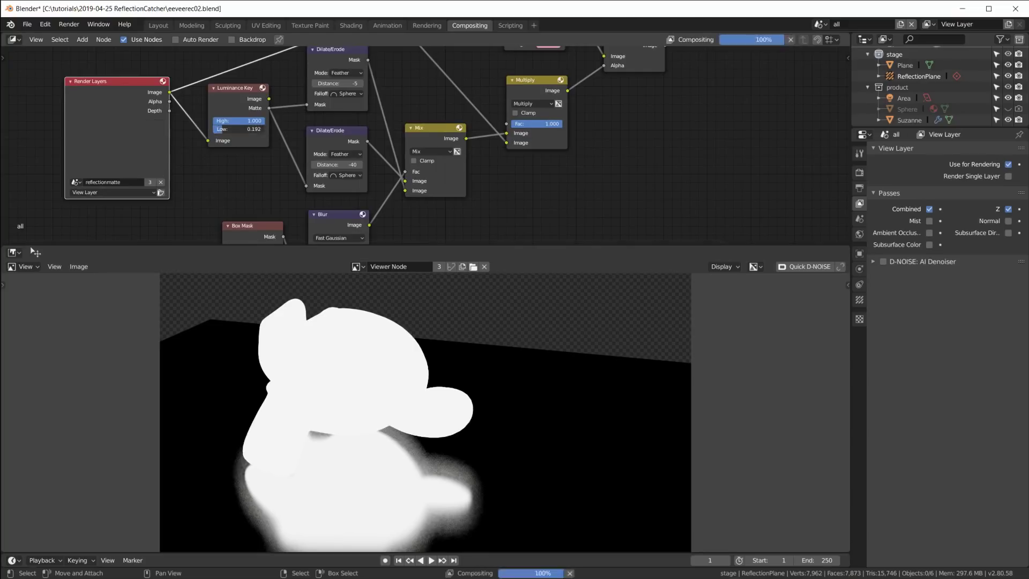
ctrl+shift+click(231, 110)
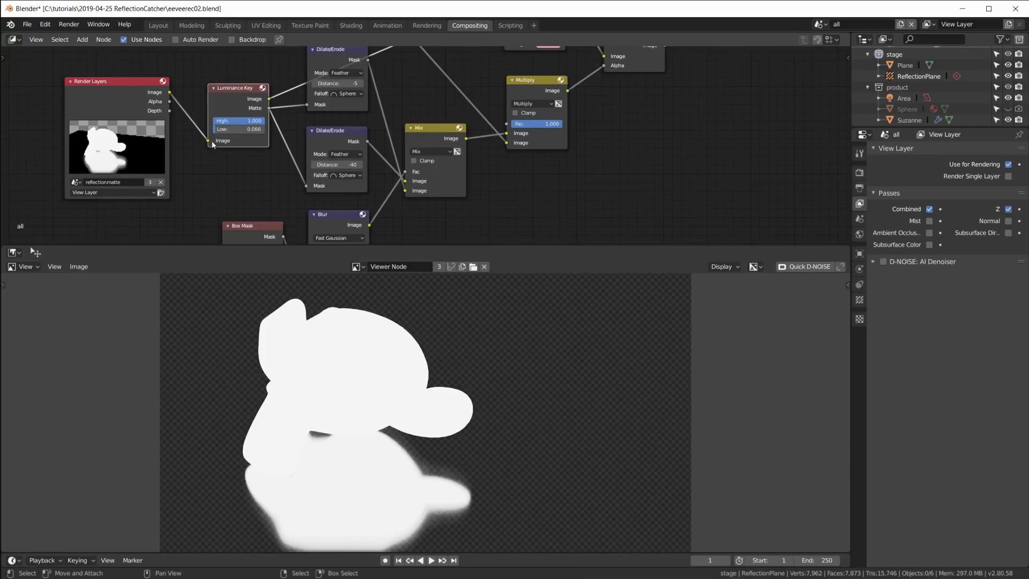
drag(236, 129, 290, 129)
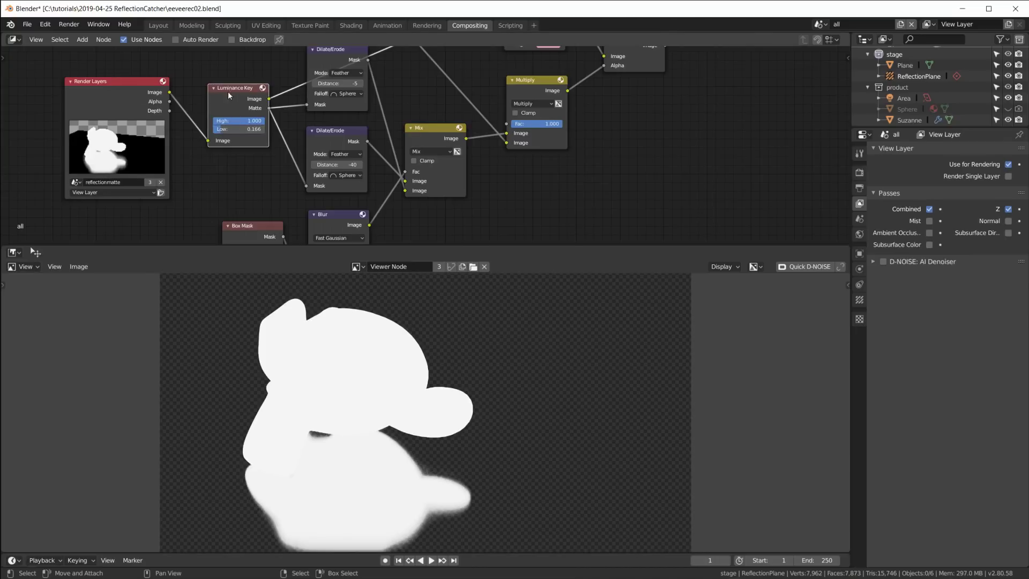
drag(230, 95, 219, 106)
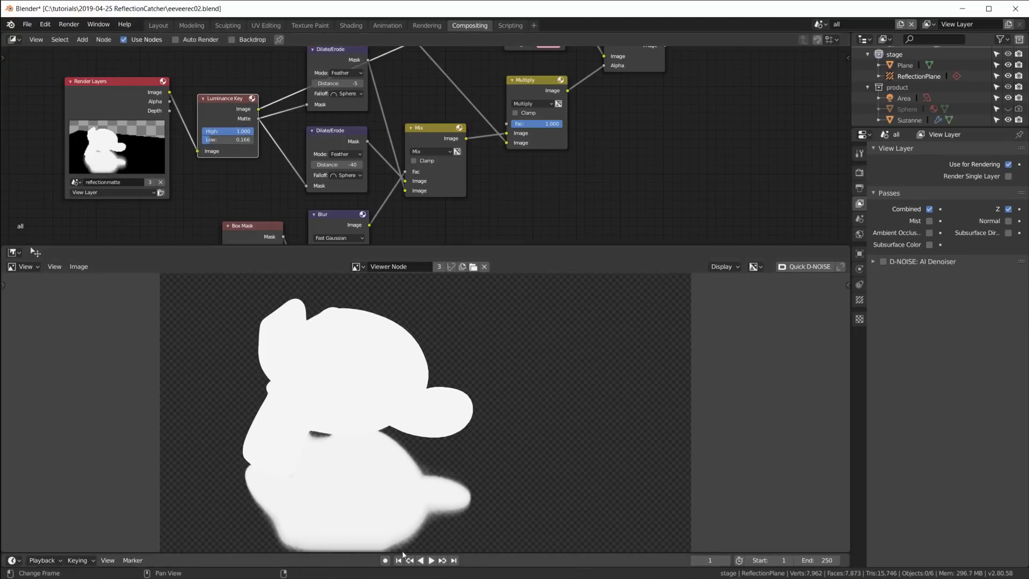
Preview the masks from the two Dilate/Erode nodes one after the other.
middle_drag(419, 528, 421, 489)
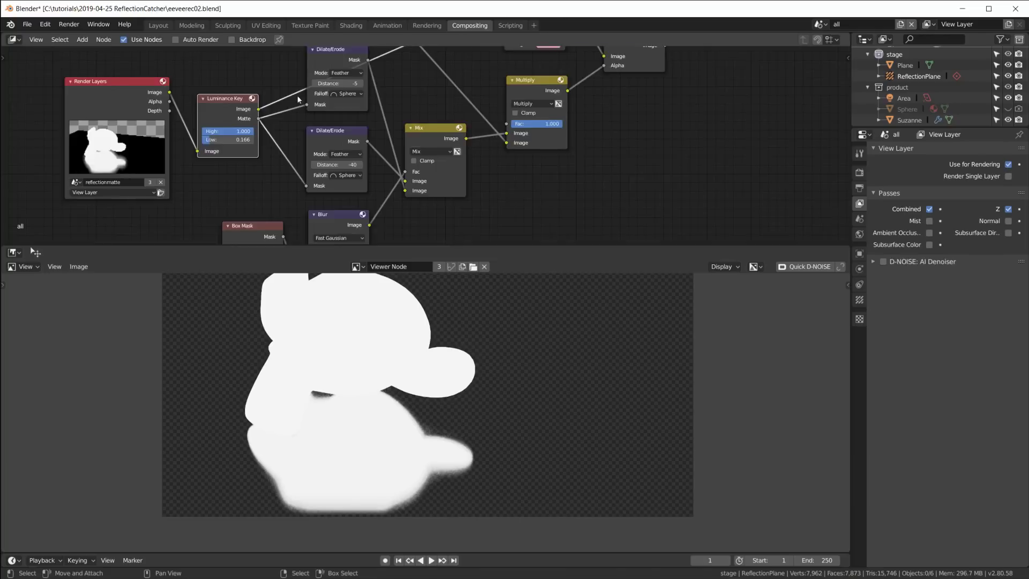
scroll(301, 102, down, 1)
middle_drag(300, 101, 281, 127)
scroll(300, 150, up, 1)
ctrl+shift+click(308, 171)
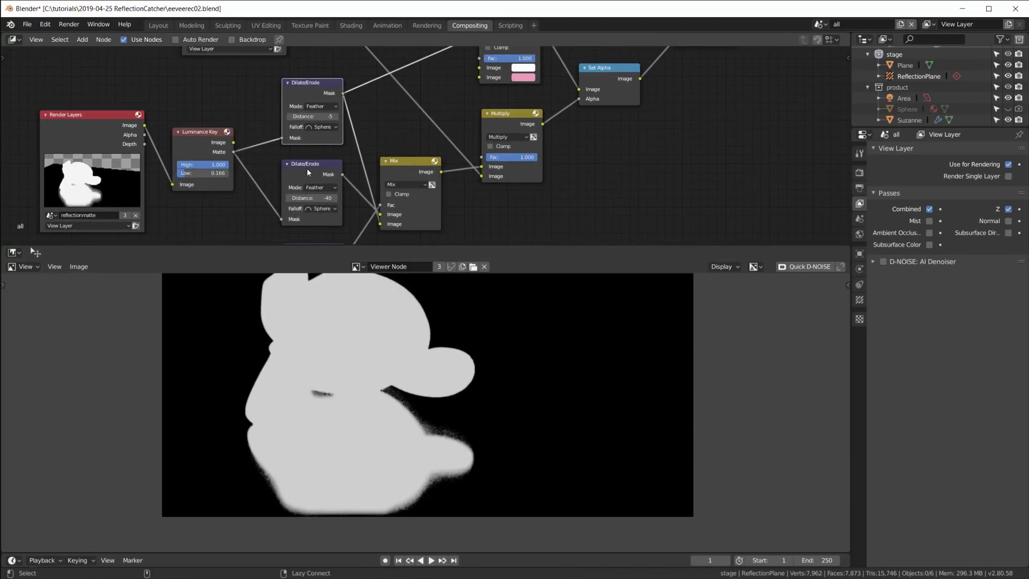
middle_drag(308, 171, 318, 87)
shift+scroll(458, 66, up, 3)
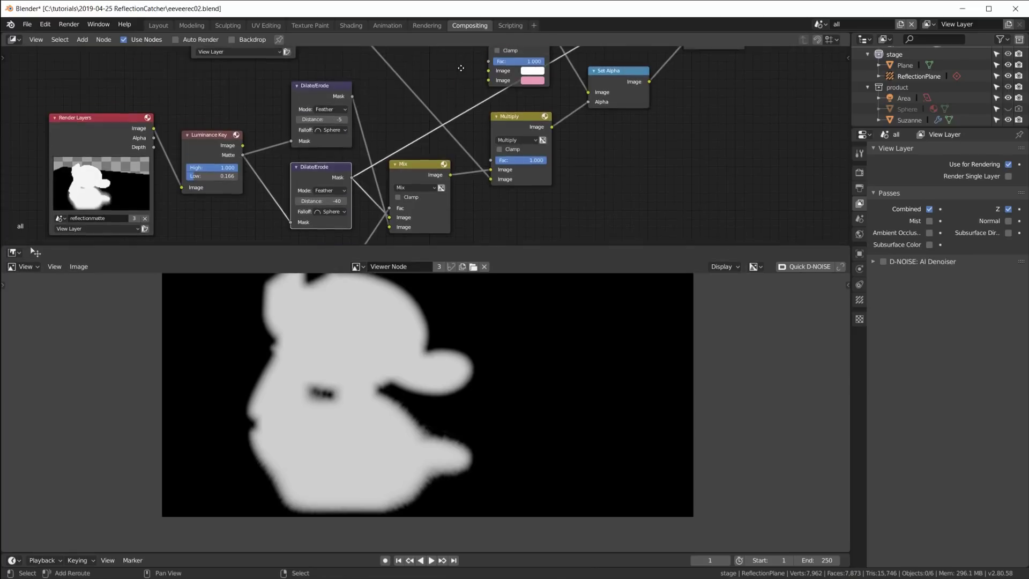
Preview the Mix node, the new stage Render Layers and the Alpha Over node that places the reflection on the stage.
ctrl+shift+click(423, 168)
middle_drag(424, 168, 419, 257)
scroll(440, 114, down, 3)
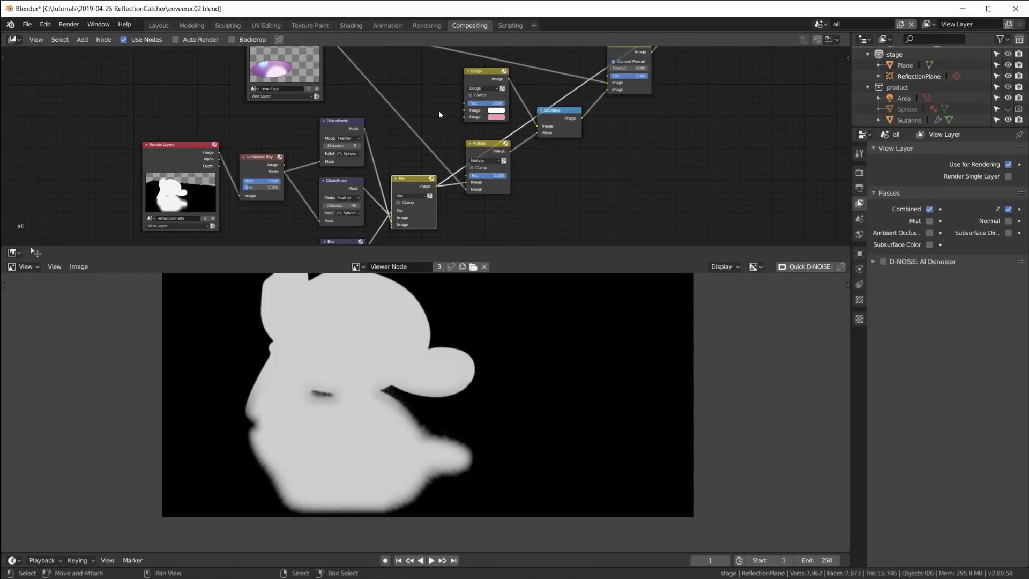
scroll(440, 114, down, 2)
middle_drag(413, 156, 445, 155)
ctrl+shift+click(306, 90)
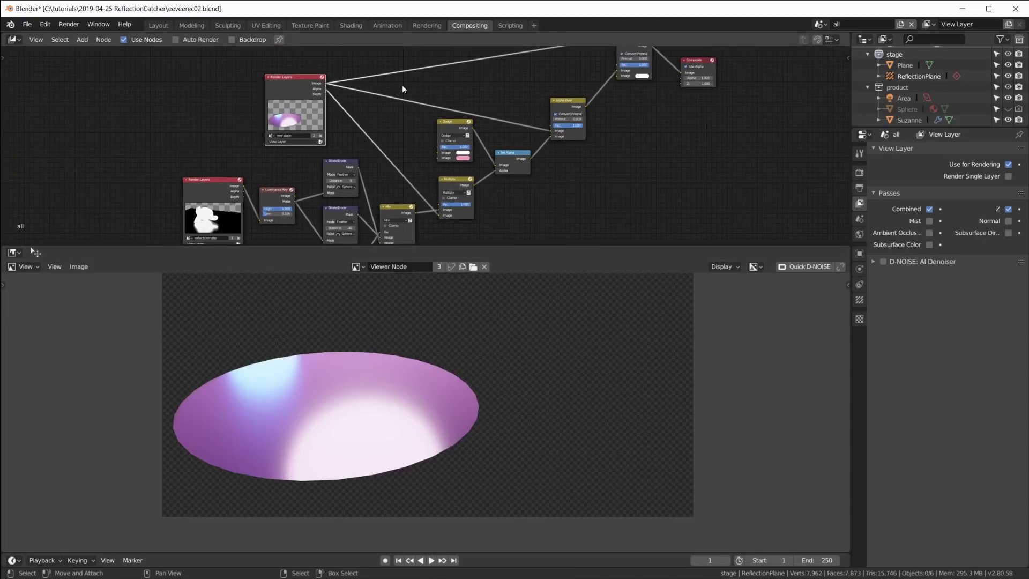
ctrl+shift+click(562, 104)
middle_drag(535, 108, 542, 197)
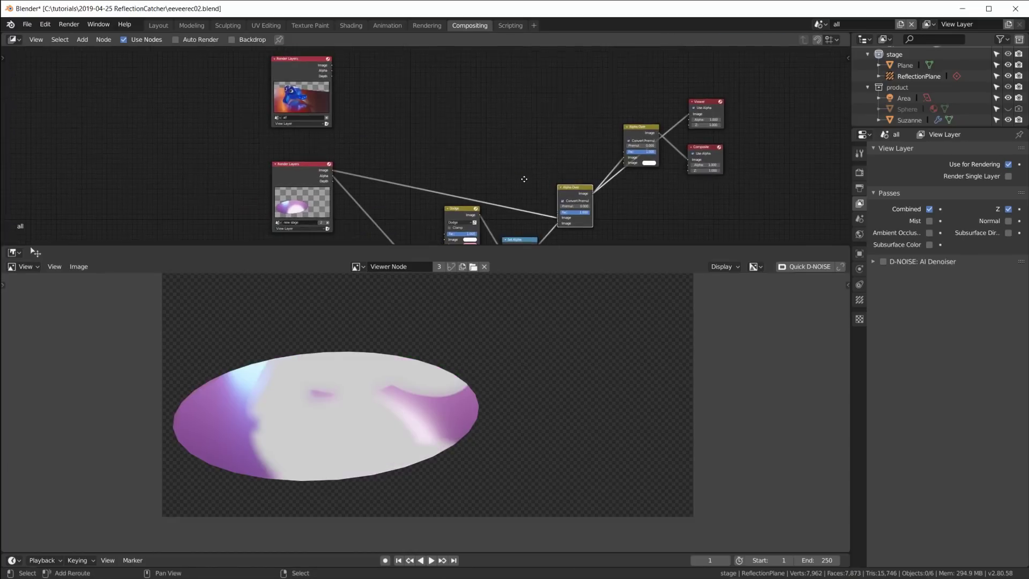
middle_drag(482, 168, 479, 136)
scroll(469, 121, down, 3)
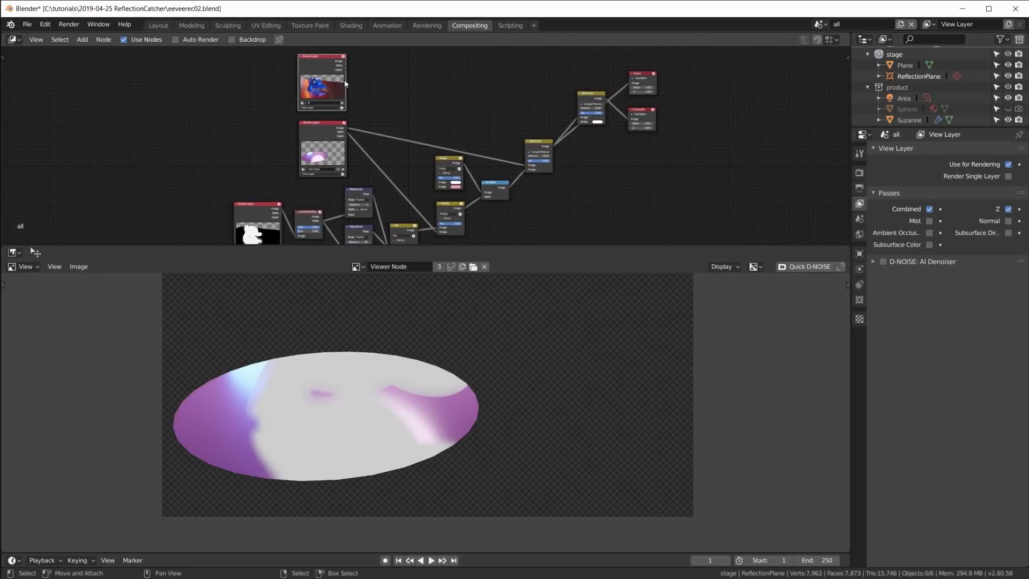
Enlarge the node editor area and connect the all scene's Render Layers image to the Dodge node's first Image input.
scroll(322, 68, up, 1)
scroll(322, 68, up, 1)
middle_drag(322, 92, 323, 122)
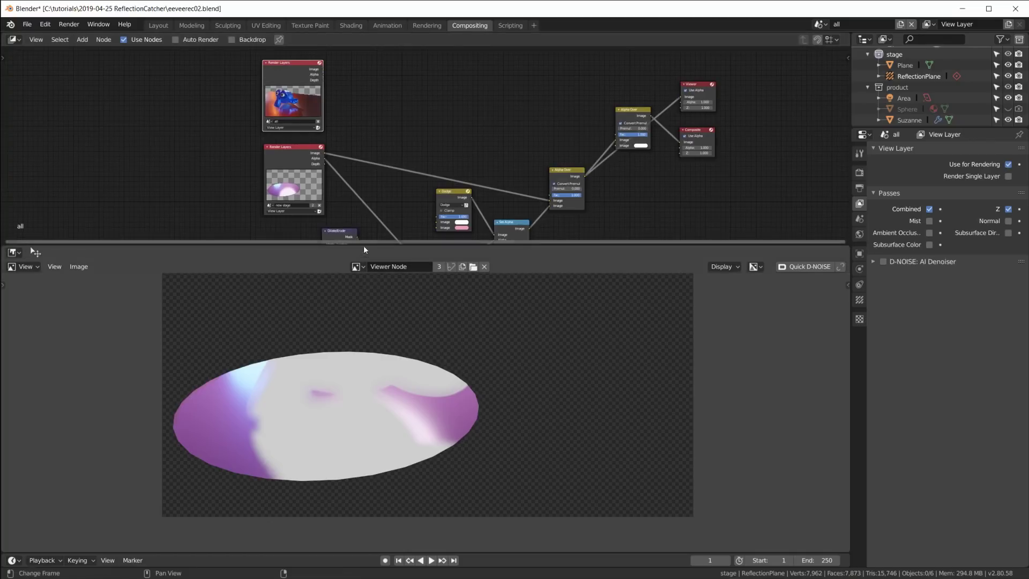
drag(363, 246, 363, 285)
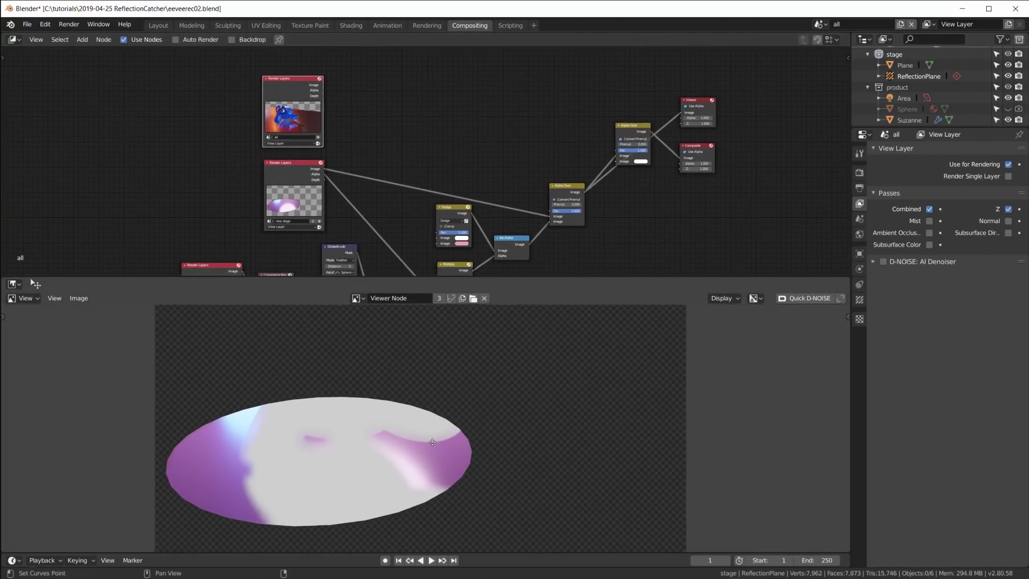
scroll(326, 118, up, 1)
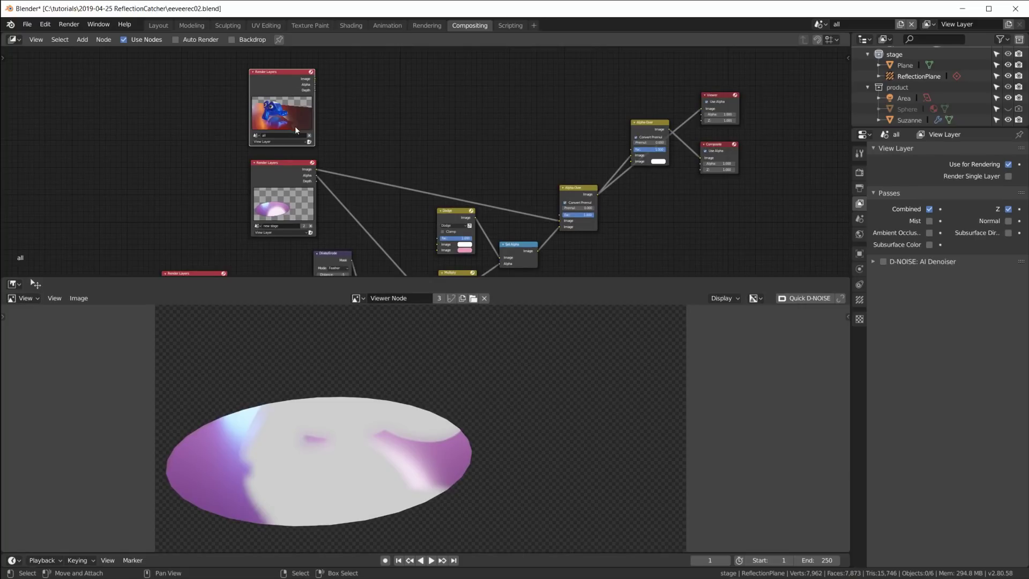
middle_drag(321, 89, 318, 60)
scroll(336, 112, down, 1)
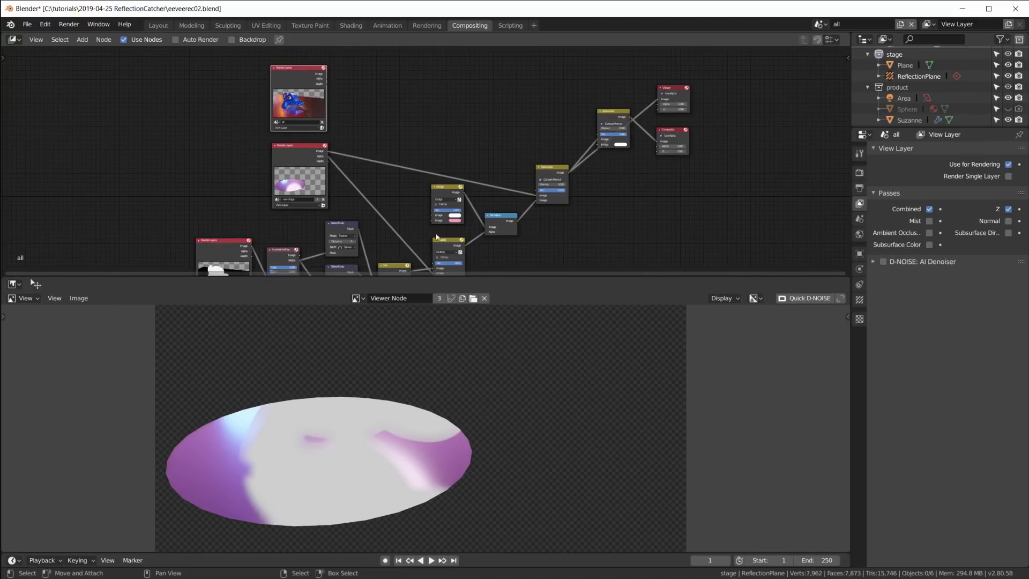
mouse_move(326, 74)
mouse_down()
mouse_move(392, 152)
mouse_move(326, 75)
mouse_move(455, 188)
mouse_move(447, 196)
mouse_up()
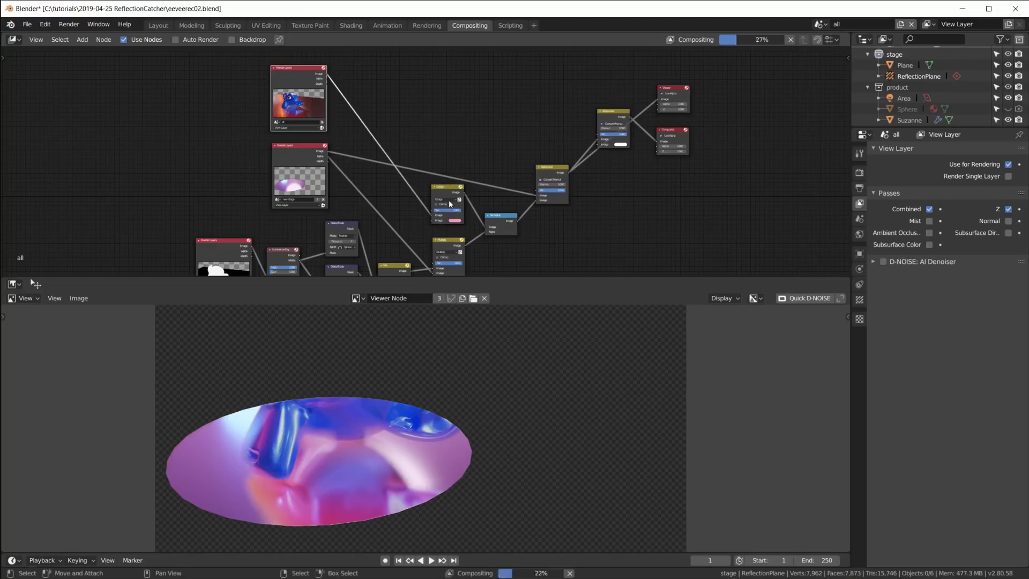
Mute the Dodge and Multiply nodes.
key(m)
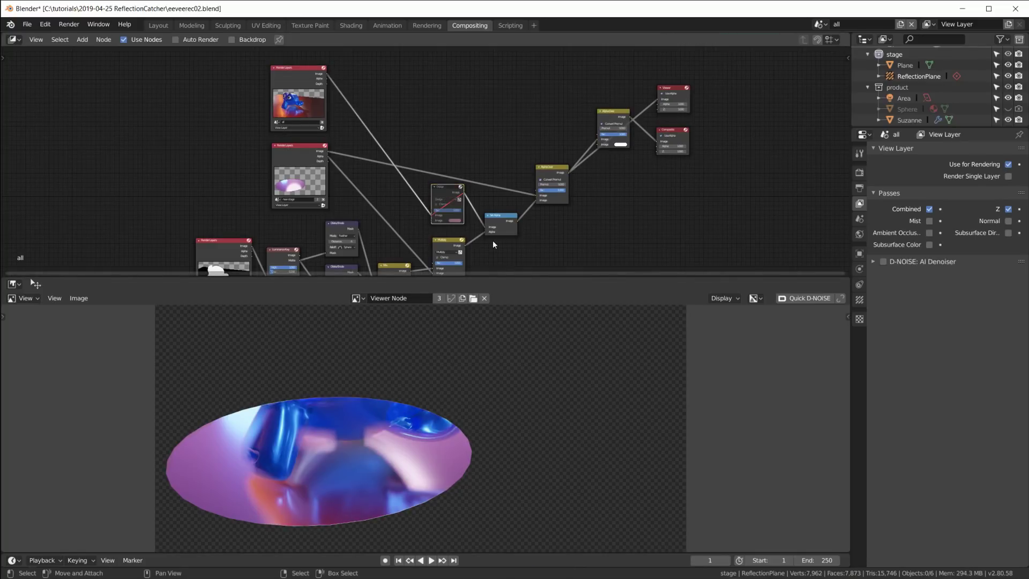
middle_drag(437, 250, 447, 156)
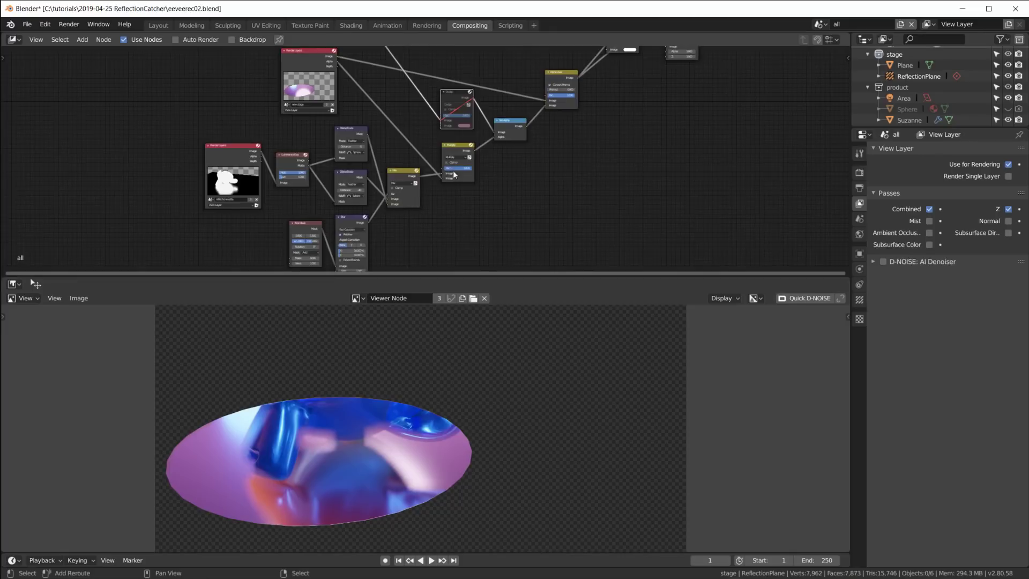
click(446, 155)
key(m)
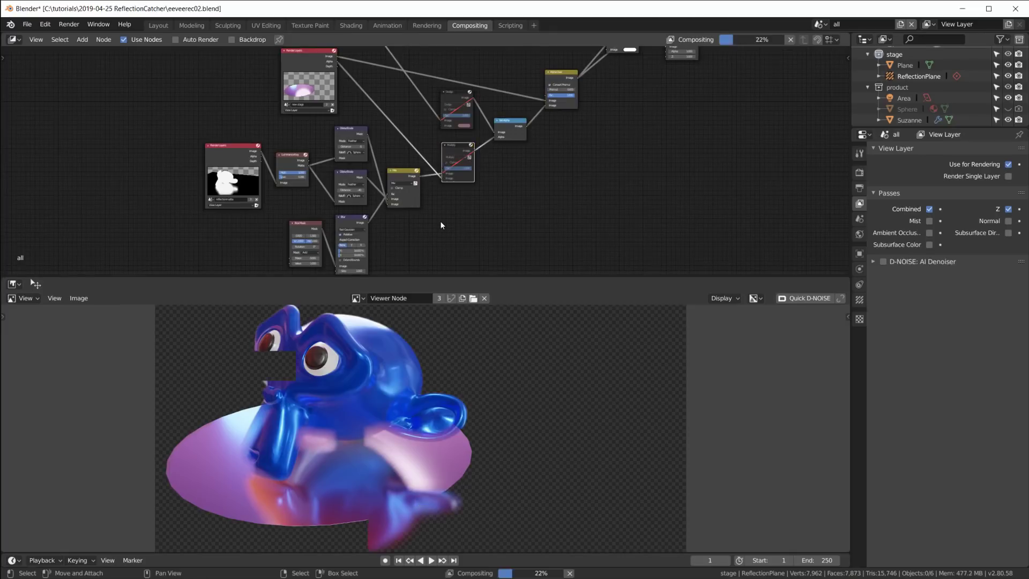
Disconnect the new stage image from the first Alpha Over node and inspect the masked product and reflection up close.
middle_drag(546, 96, 545, 150)
drag(544, 154, 516, 136)
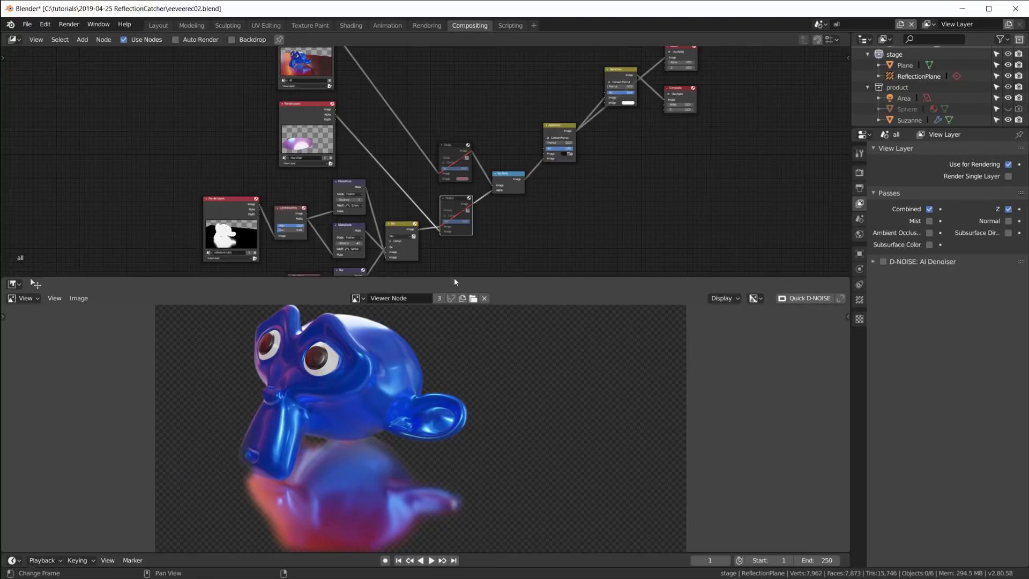
scroll(495, 207, up, 1)
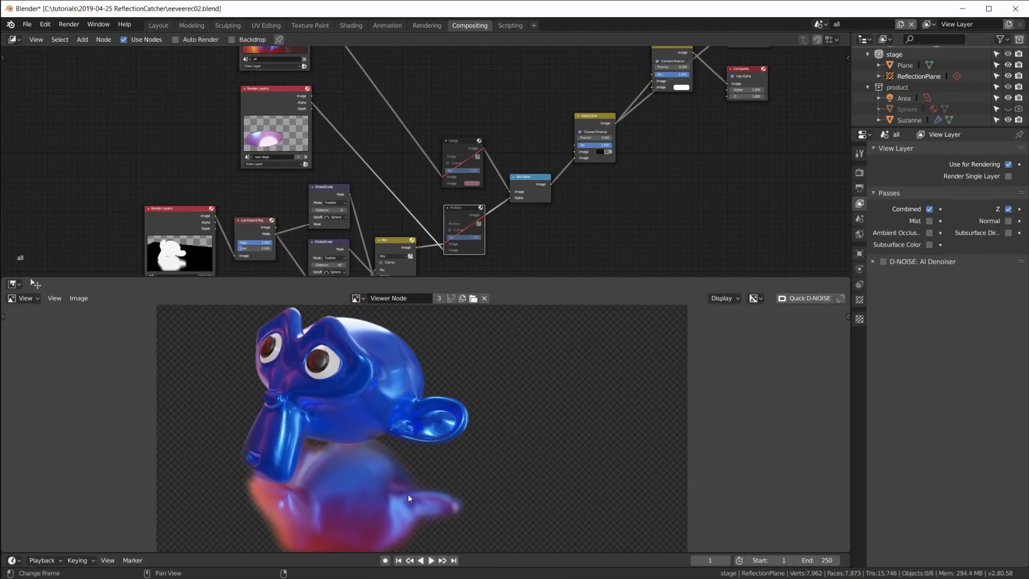
scroll(408, 494, up, 1)
shift+scroll(375, 482, down, 2)
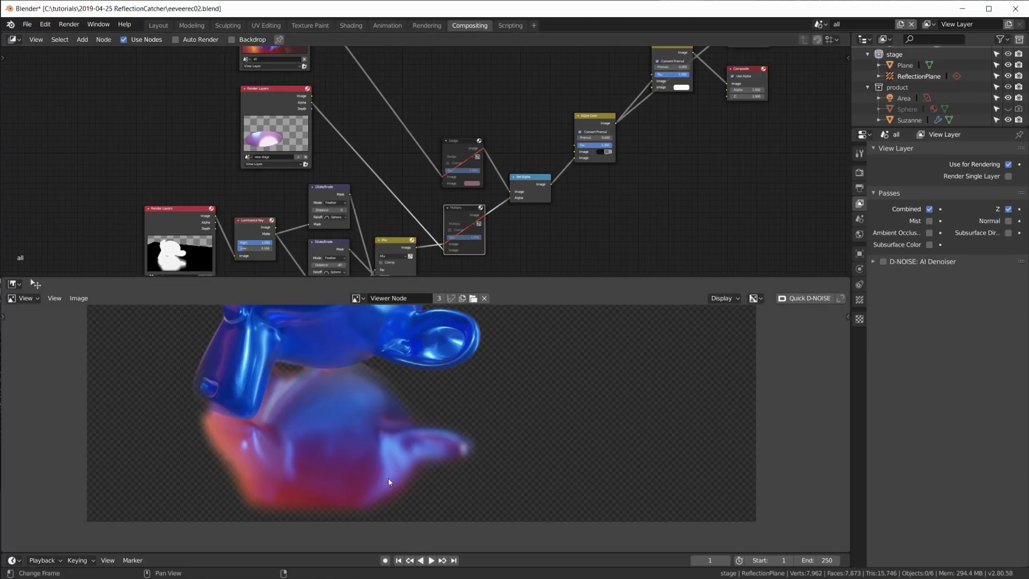
middle_drag(429, 169, 371, 223)
middle_drag(386, 408, 446, 489)
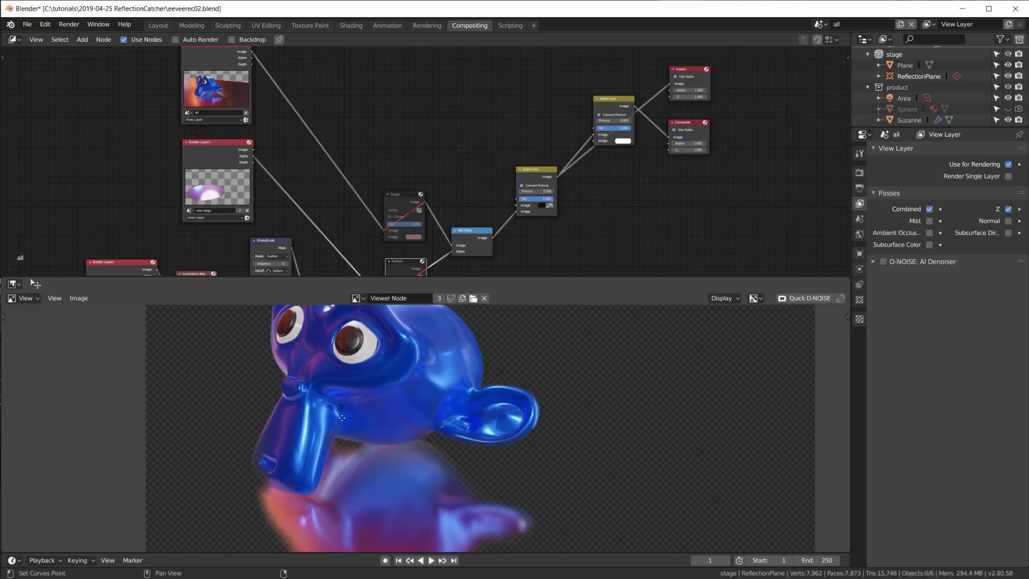
middle_drag(428, 349, 397, 305)
middle_drag(422, 218, 428, 134)
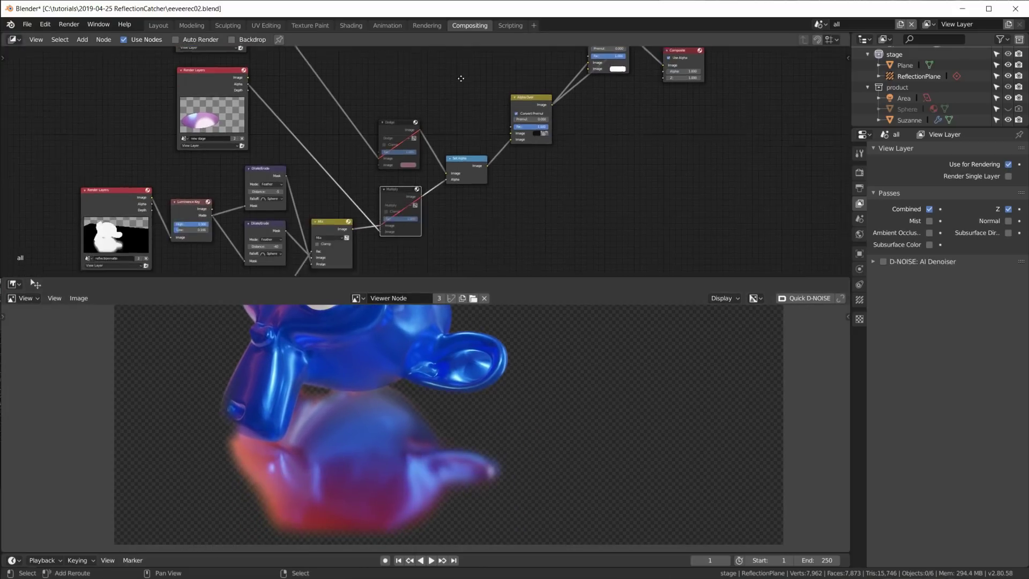
Unmute the Dodge and Multiply nodes.
scroll(432, 105, down, 2)
click(409, 130)
key(m)
click(410, 185)
key(m)
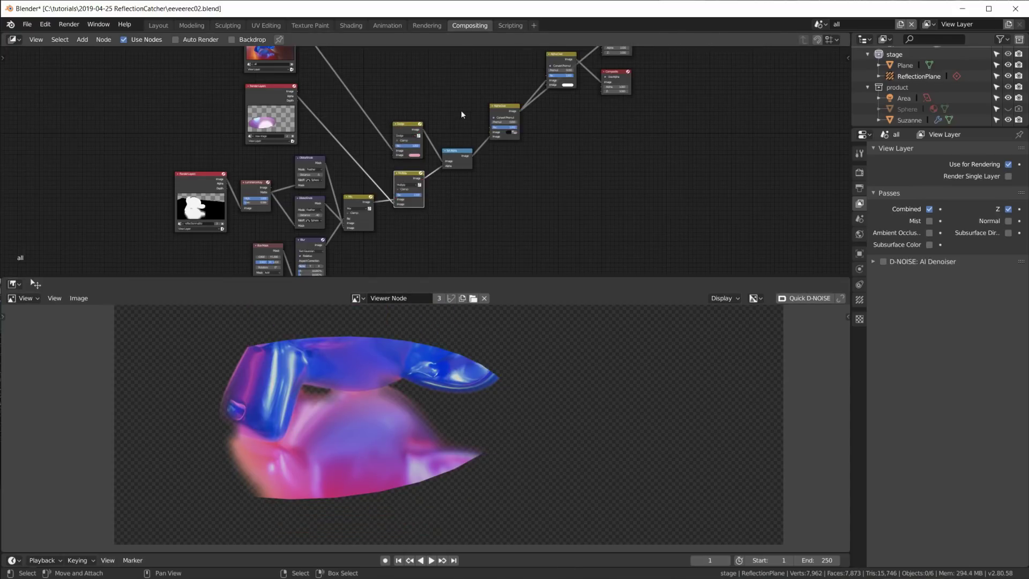
Reconnect the new stage Render Layers image to the first Alpha Over node's upper Image input.
scroll(461, 110, up, 1)
middle_drag(461, 110, 414, 195)
scroll(287, 182, up, 1)
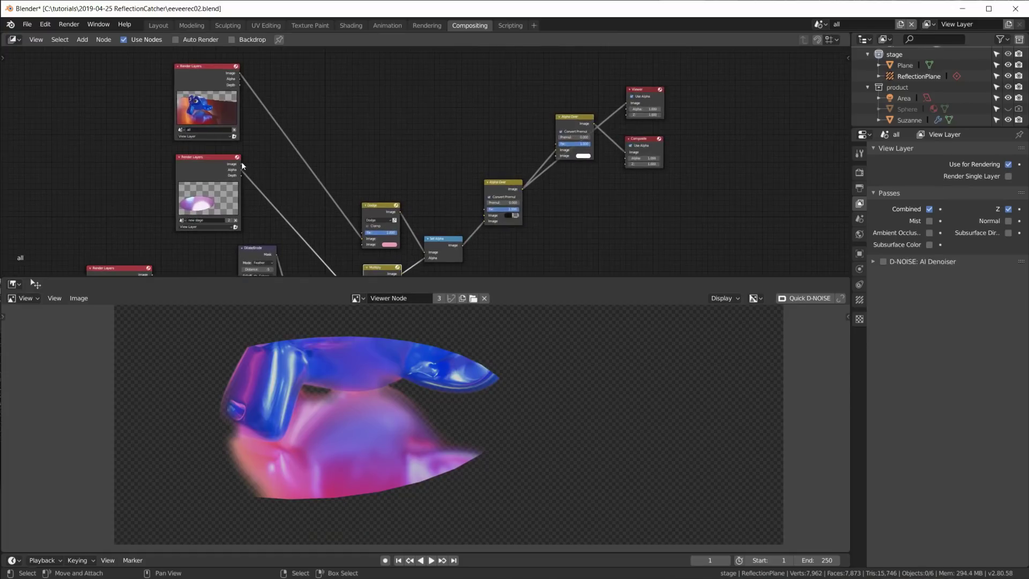
drag(242, 165, 345, 256)
middle_drag(345, 256, 350, 210)
drag(491, 169, 246, 118)
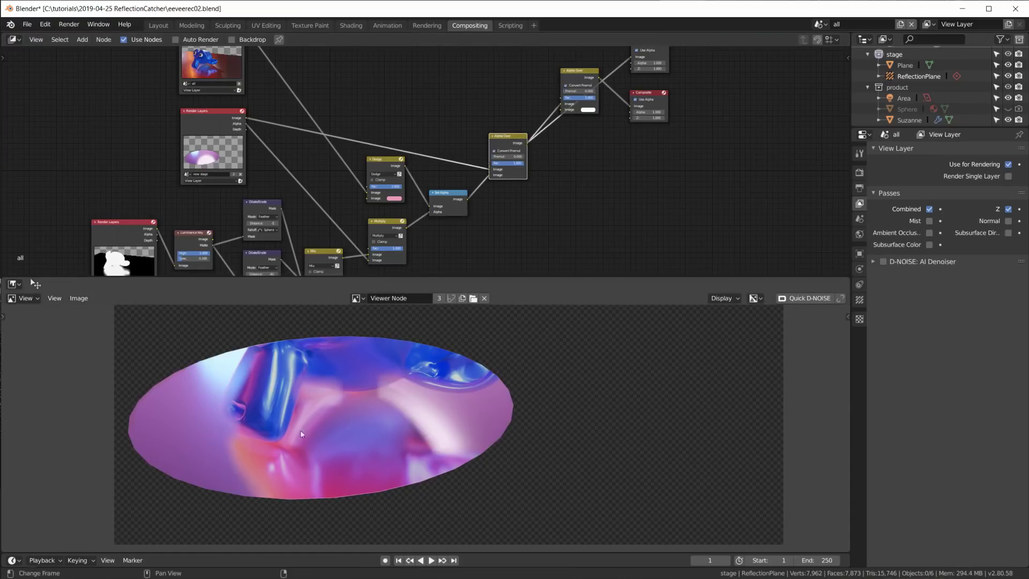
Darken the pink colour of the Dodge node's second Image input.
scroll(365, 188, up, 2)
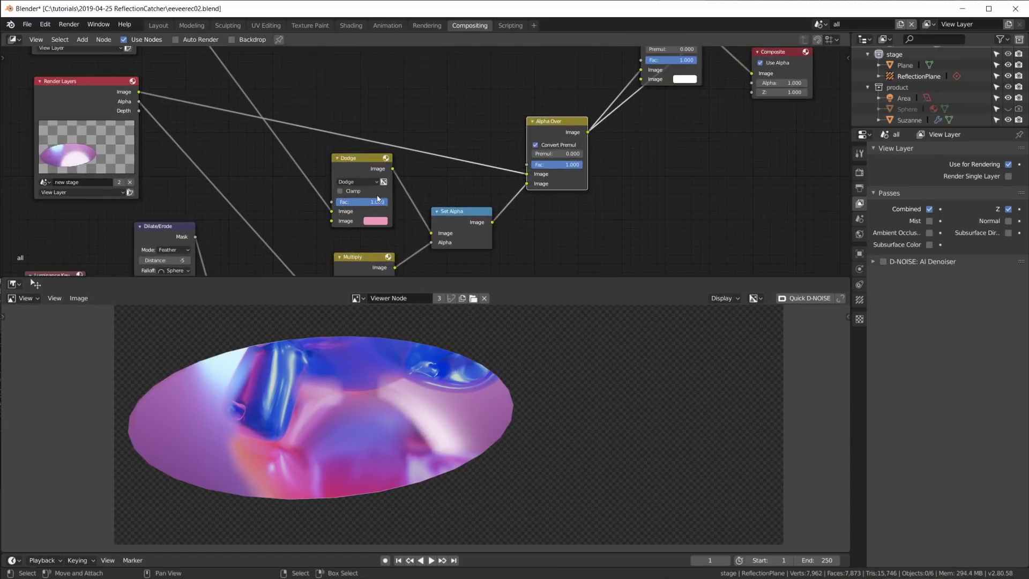
click(375, 221)
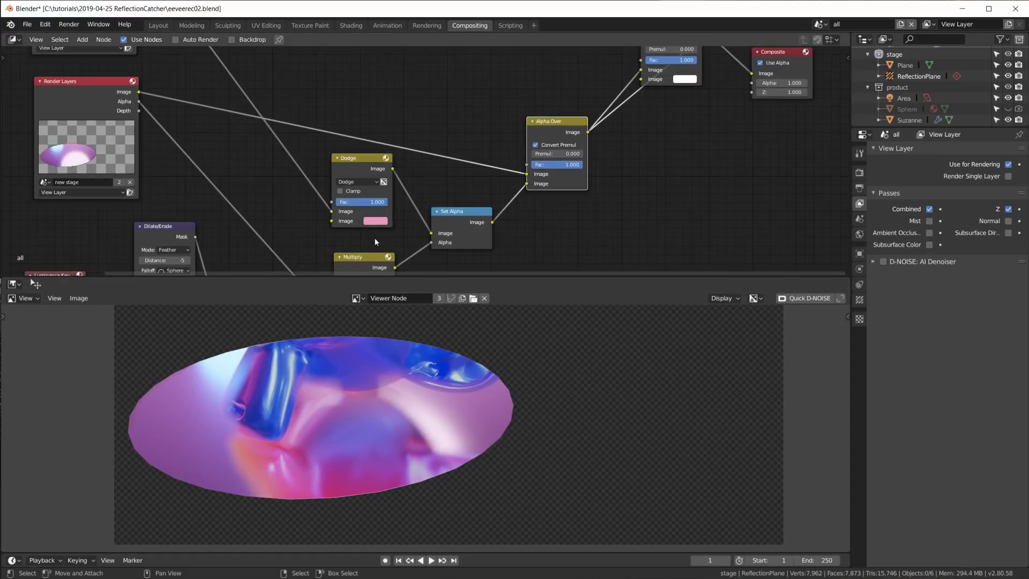
click(380, 223)
drag(438, 114, 438, 113)
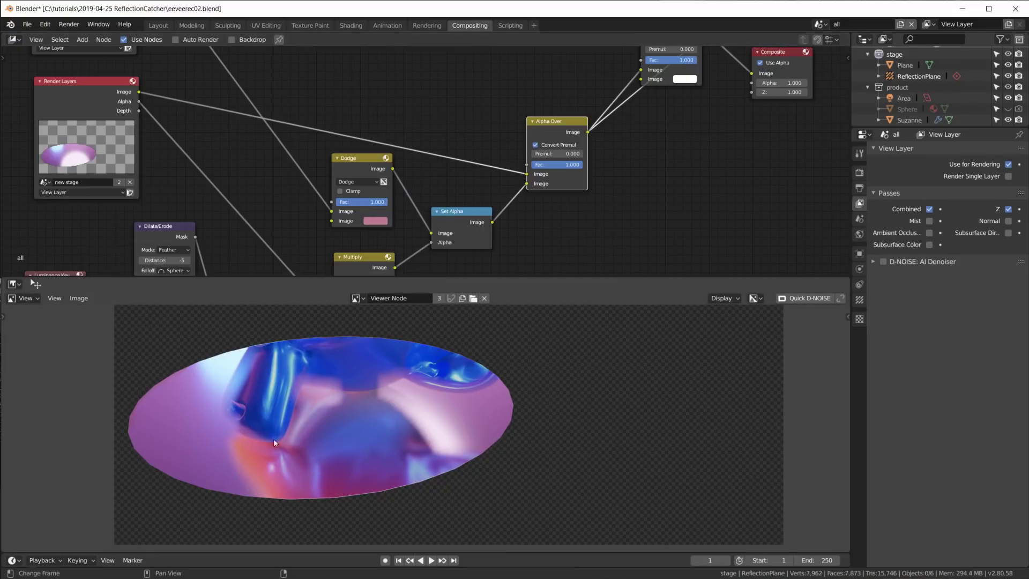
Examine the all and new stage Render Layers nodes and compare them with the composited reflection.
mouse_move(166, 98)
middle_down()
mouse_move(163, 189)
mouse_move(182, 190)
middle_up()
scroll(182, 189, up, 1)
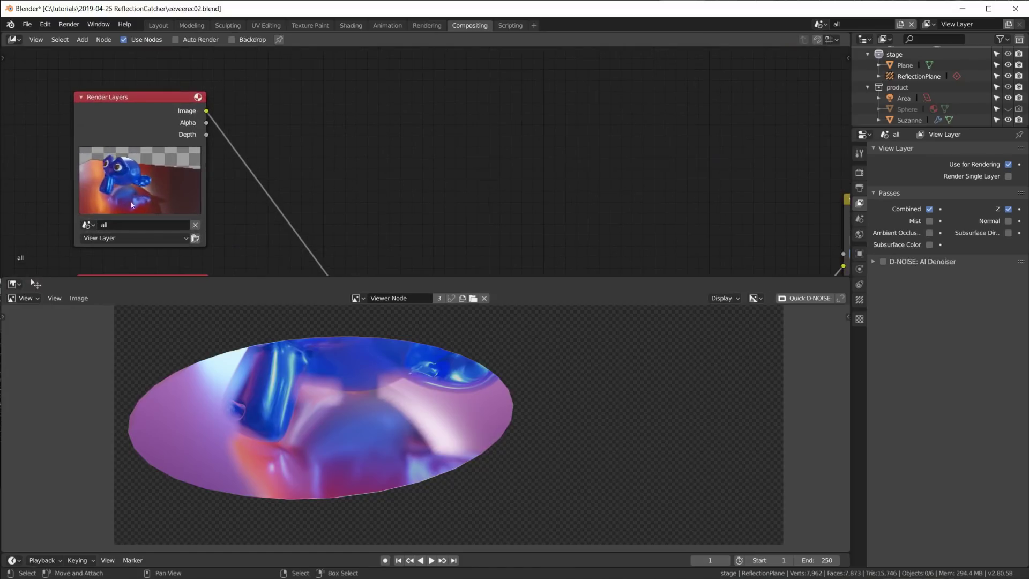
shift+scroll(155, 209, down, 8)
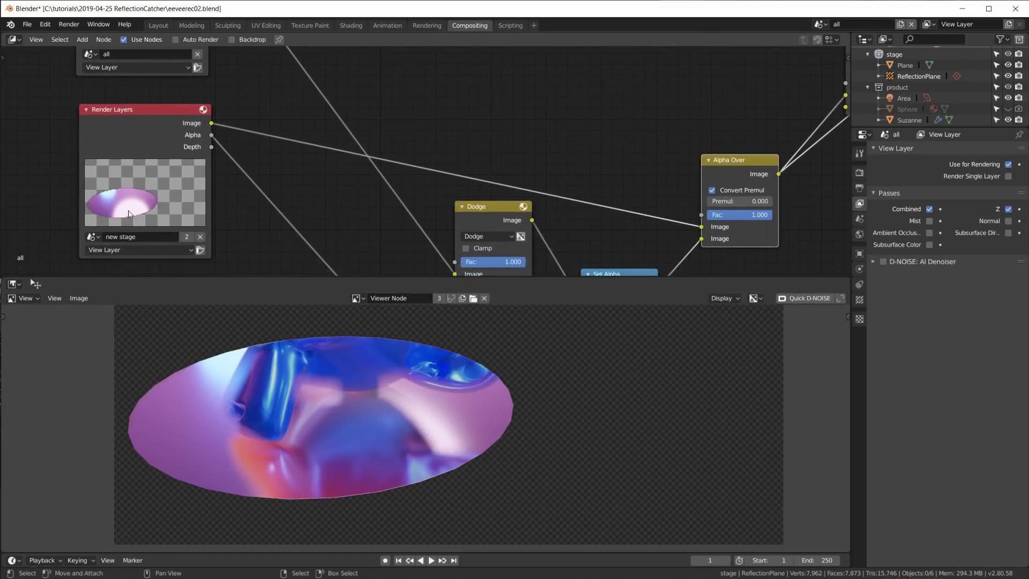
shift+scroll(443, 239, down, 2)
ctrl+scroll(474, 269, right, 2)
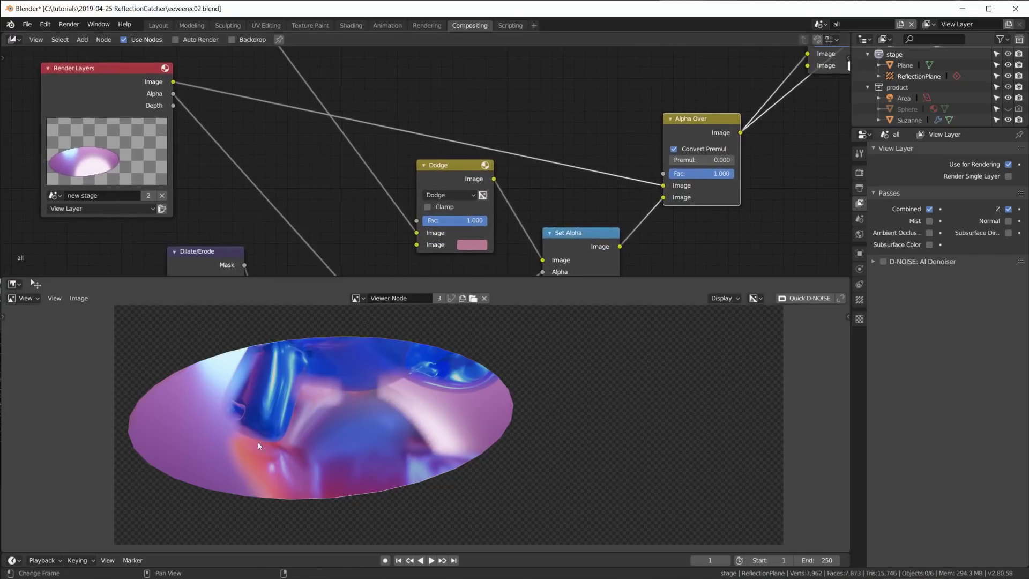
scroll(513, 168, down, 4)
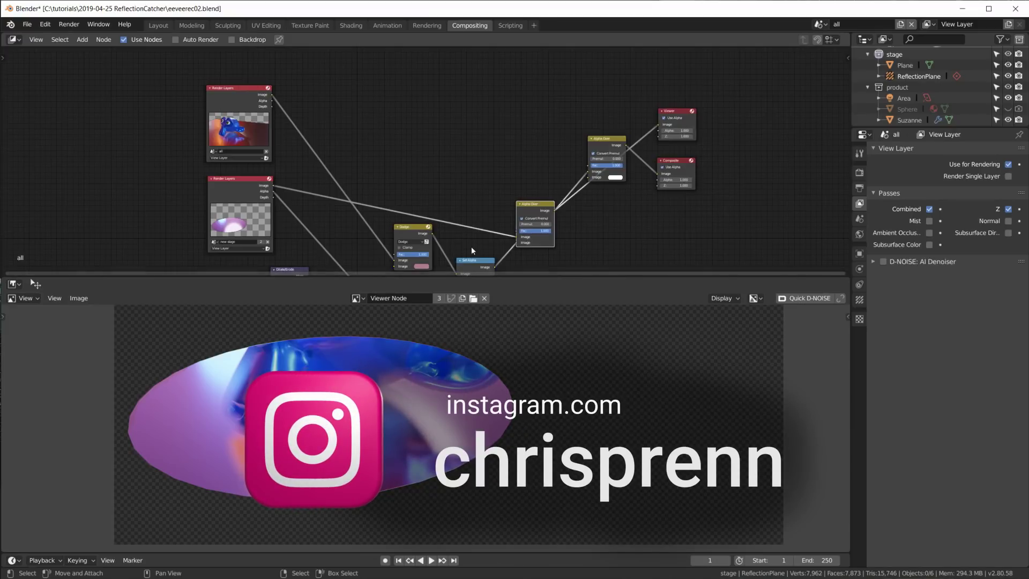
middle_drag(469, 238, 458, 204)
middle_drag(415, 162, 416, 203)
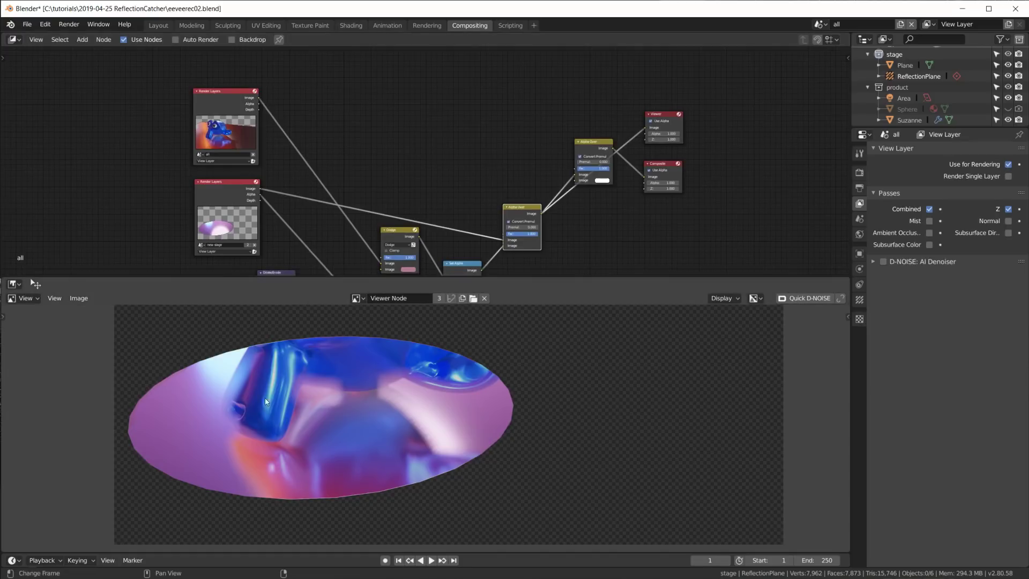
middle_drag(372, 120, 394, 128)
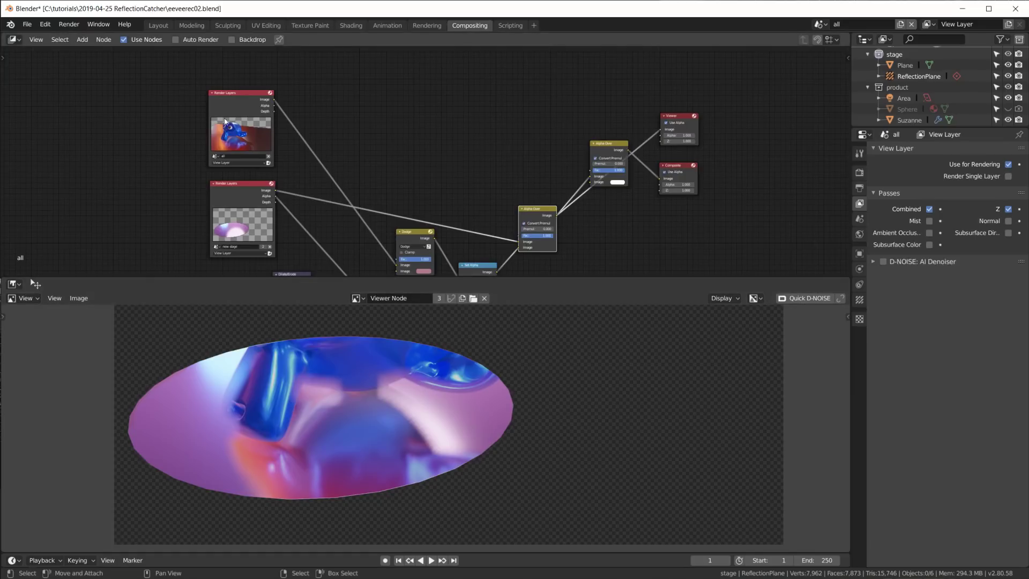
scroll(227, 114, up, 1)
scroll(228, 112, up, 1)
middle_drag(228, 112, 252, 177)
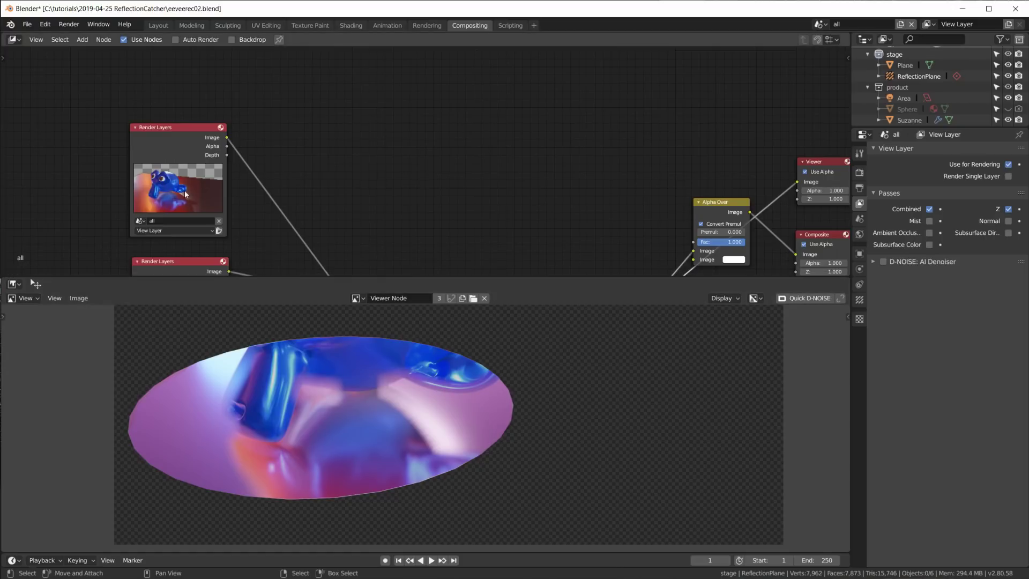
scroll(389, 161, down, 4)
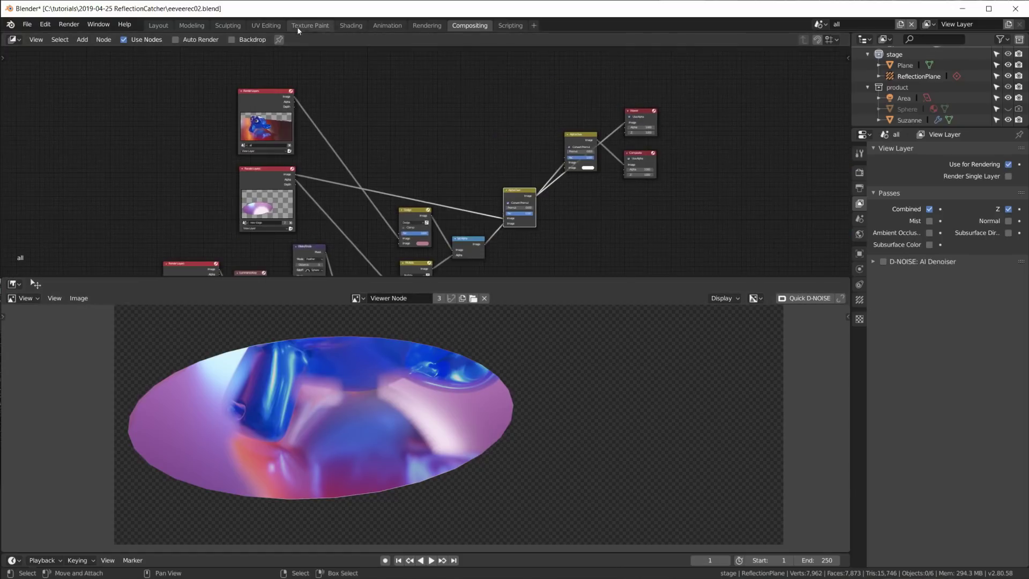
In the Shading workspace, create a linked copy of the all scene and name it monkey.
click(351, 26)
click(820, 25)
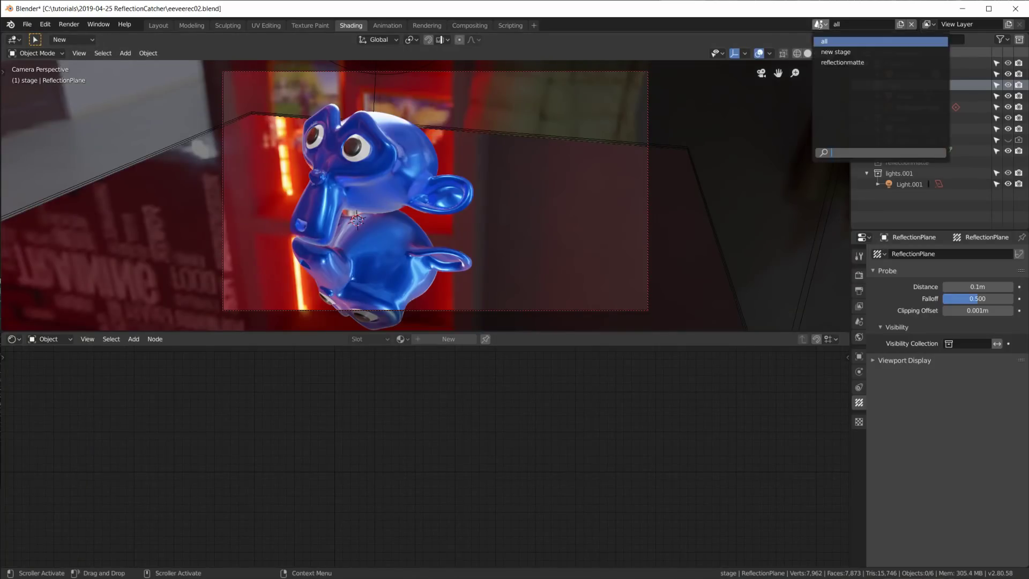
click(825, 41)
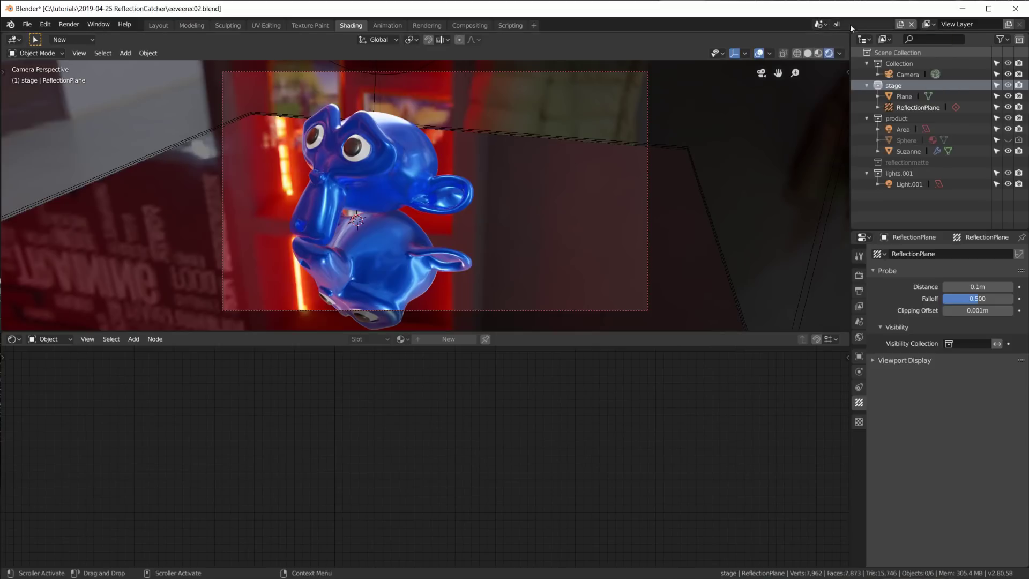
click(901, 25)
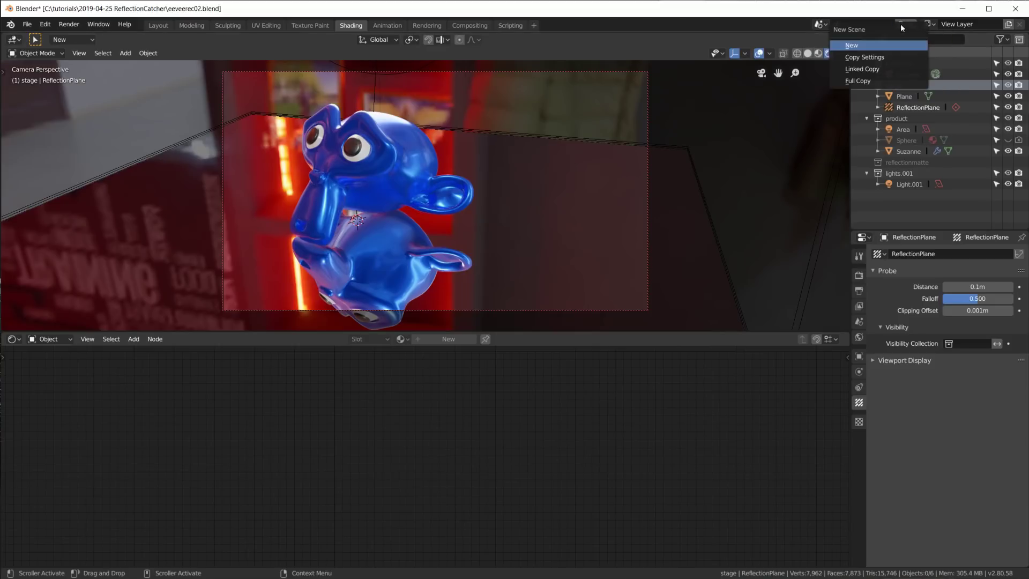
click(870, 68)
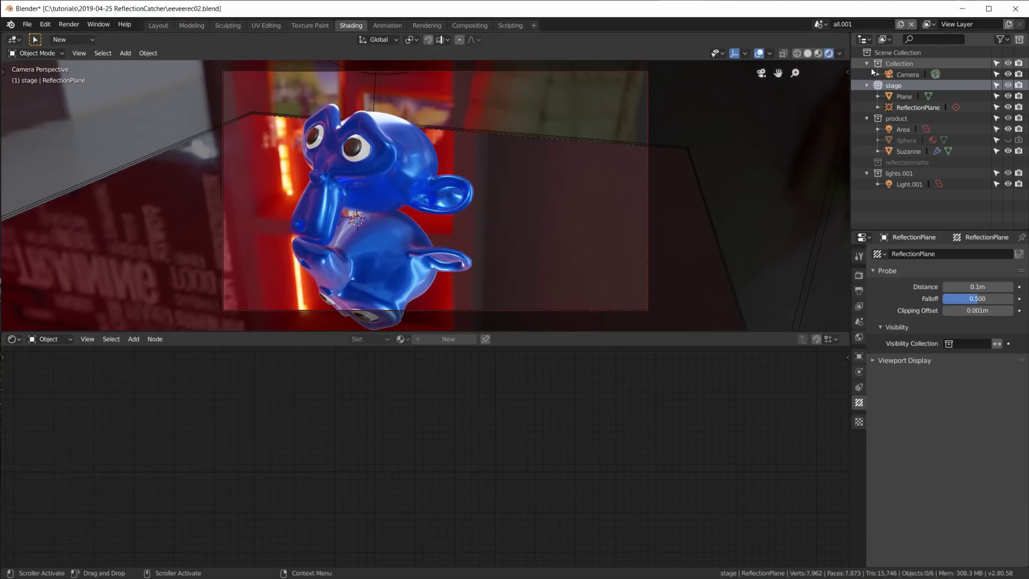
double_click(862, 24)
text(monkey)
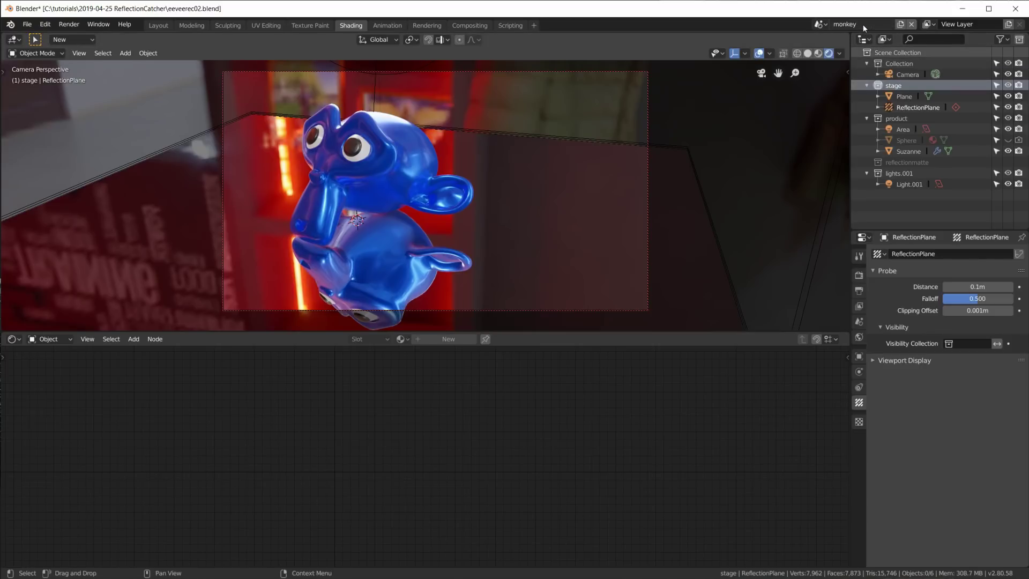
Exclude the stage collection from the monkey scene's view layer.
right_click(879, 85)
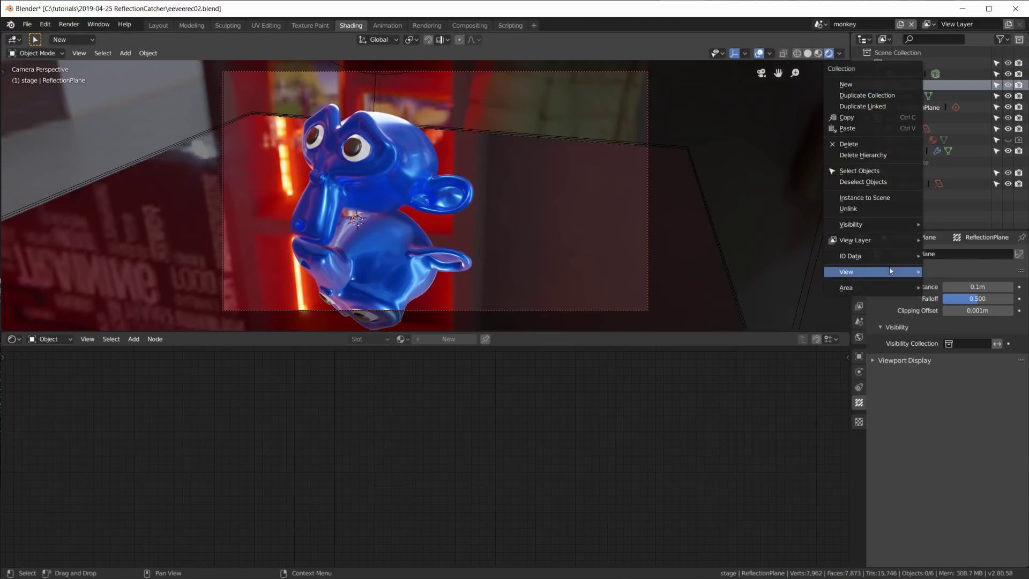
mouse_move(883, 243)
click(958, 238)
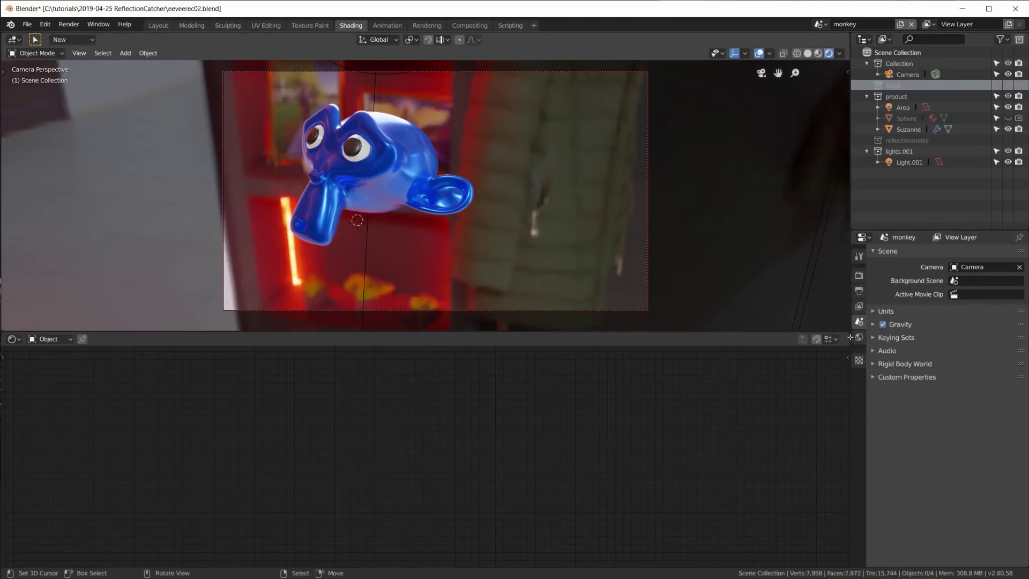
Review the monkey scene's render settings down to the Film alpha option and return to the Compositing workspace.
click(859, 275)
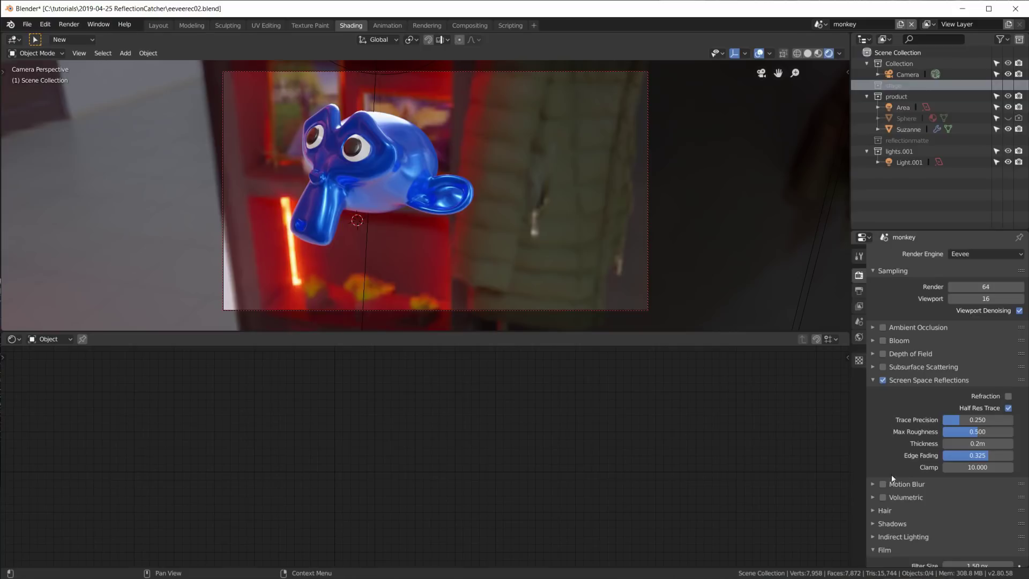
scroll(892, 430, down, 2)
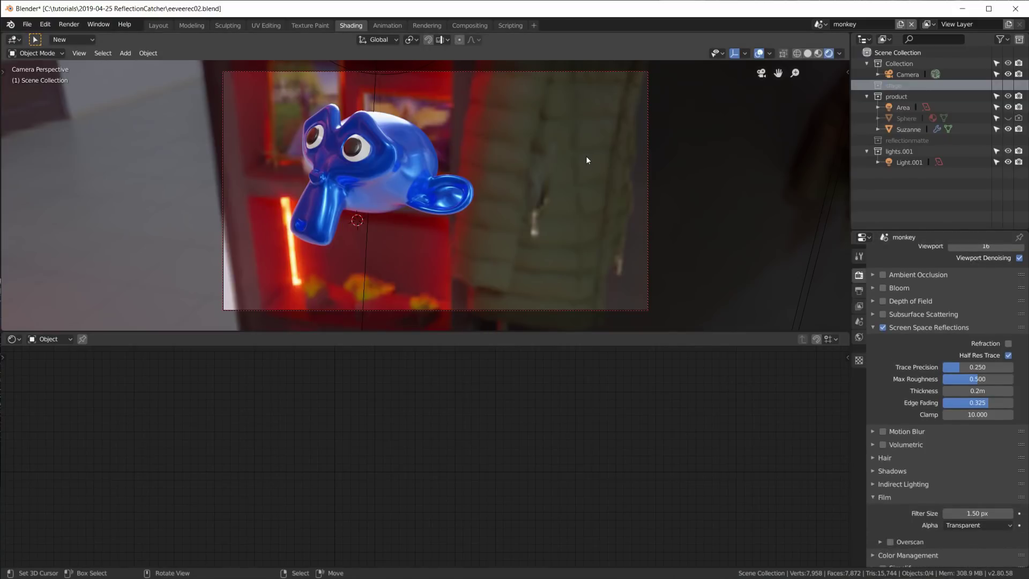
click(469, 25)
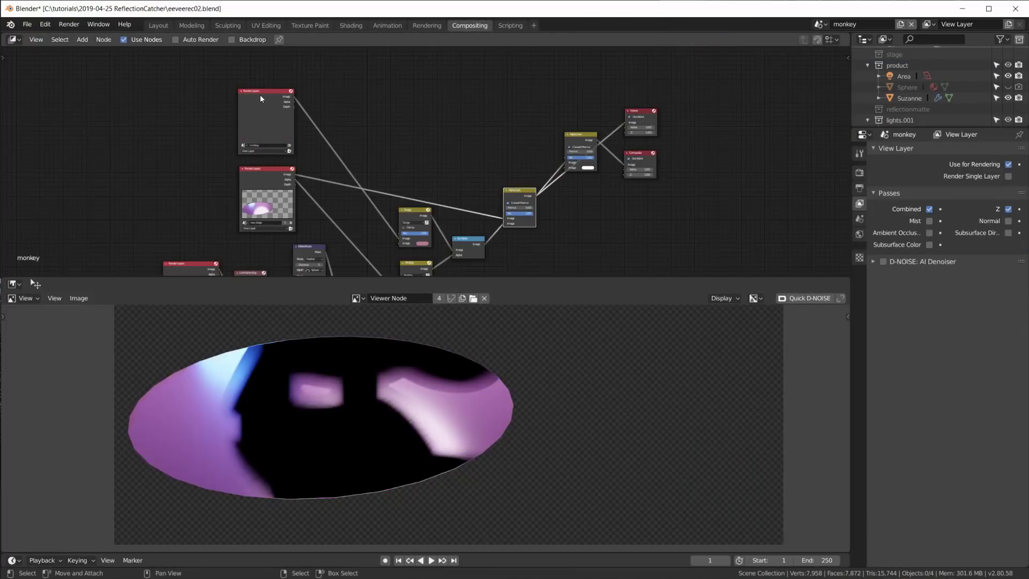
Duplicate the topmost Render Layers node, keeping the copy on the monkey scene and setting the original to all.
scroll(268, 94, up, 4)
key(shift+d)
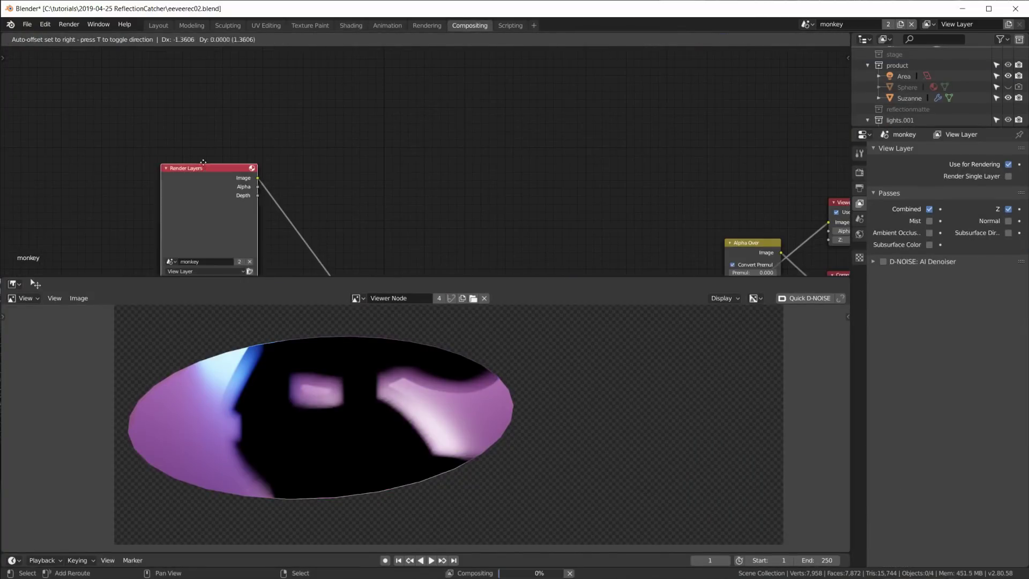
click(193, 119)
click(172, 146)
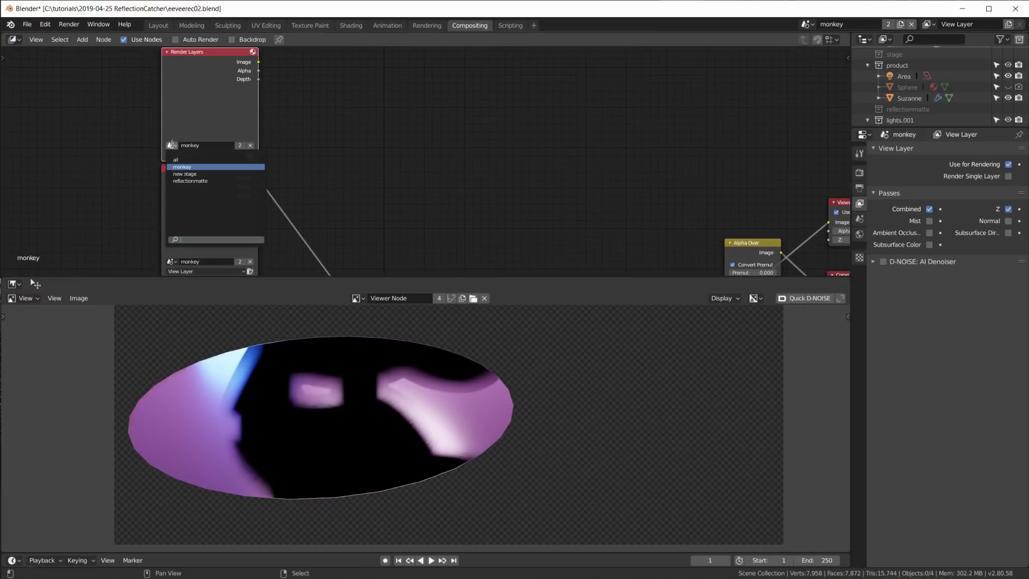
click(181, 167)
click(171, 262)
click(181, 275)
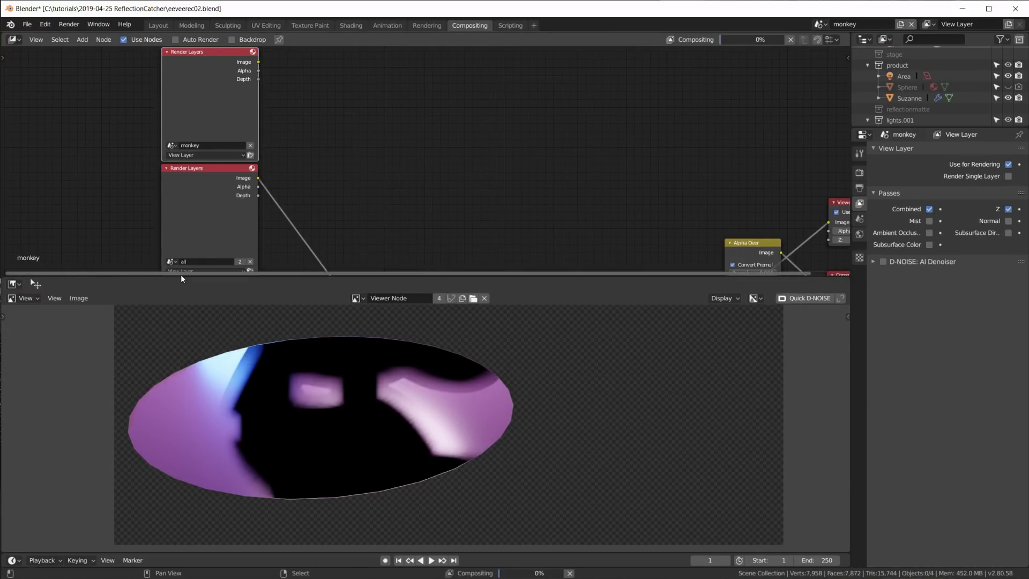
Switch the active scene to all, duplicate its all Render Layers node above the original and assign the copy to the monkey scene.
click(820, 25)
click(826, 41)
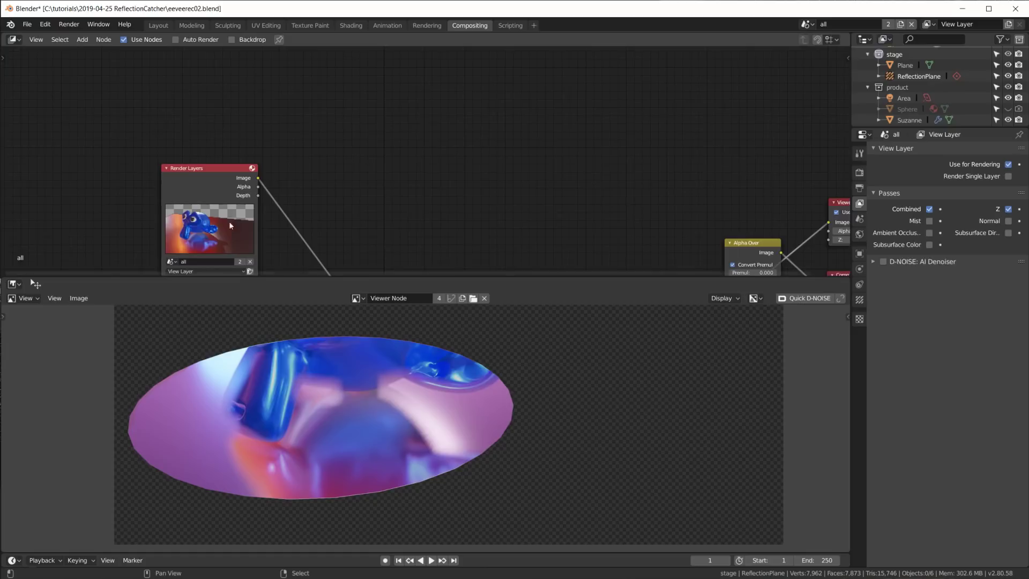
key(shift+d)
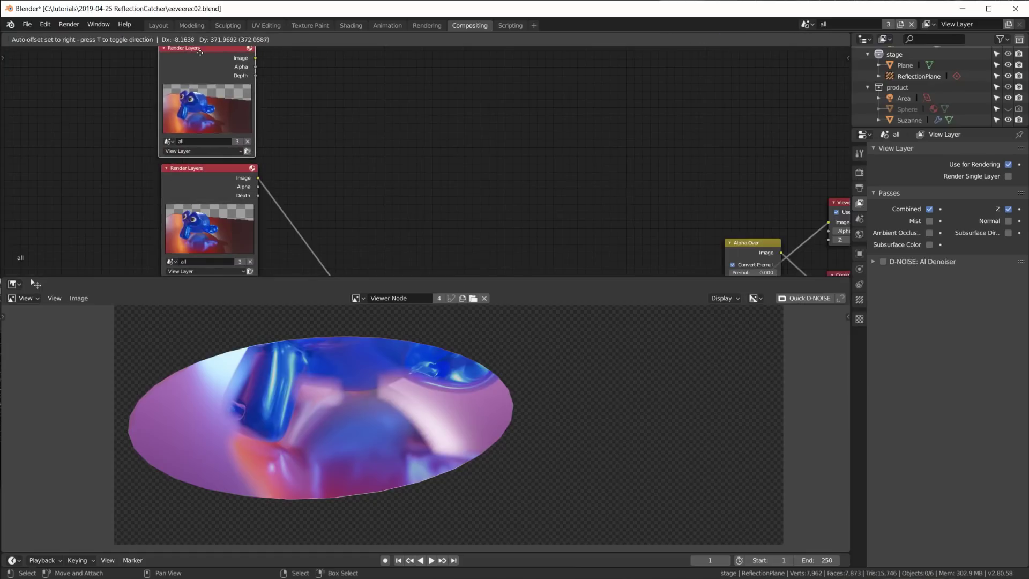
click(202, 54)
scroll(230, 95, down, 5)
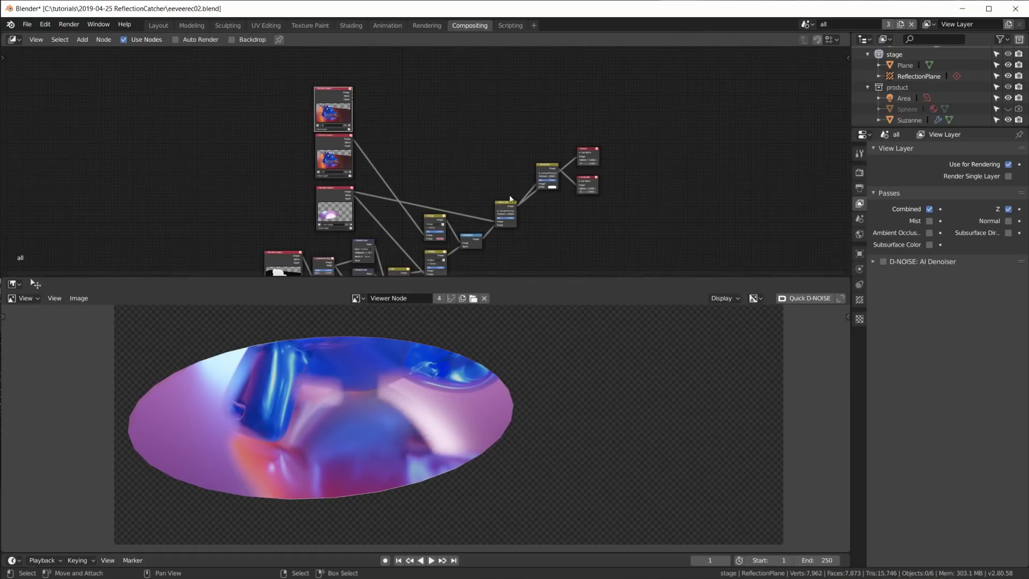
scroll(345, 105, up, 4)
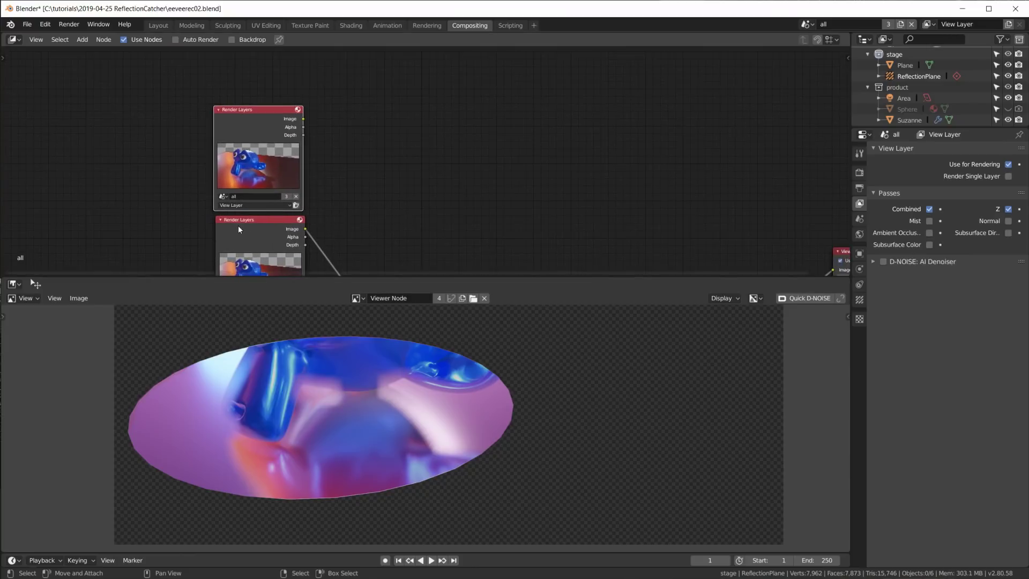
scroll(235, 195, up, 1)
click(188, 202)
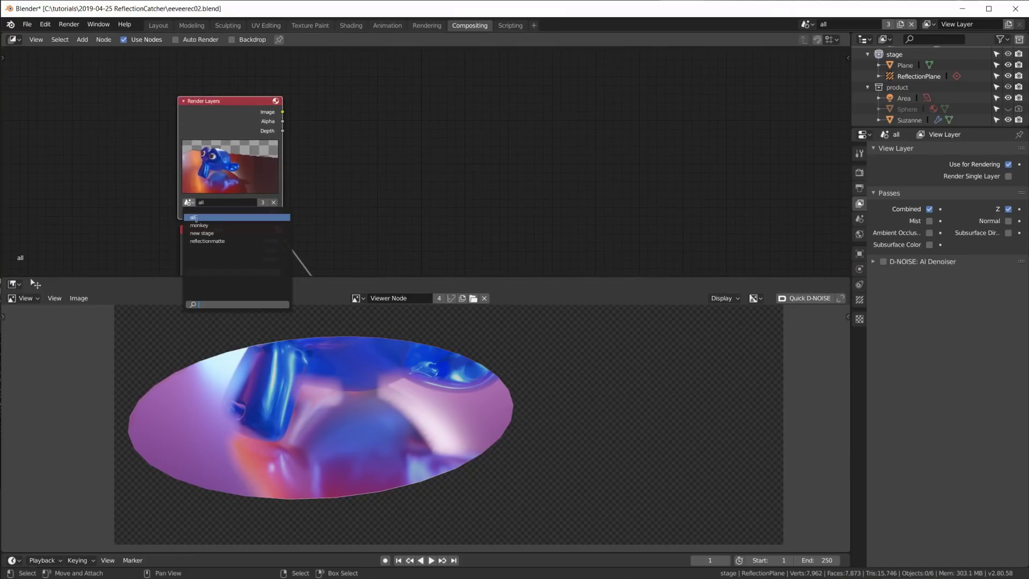
click(199, 226)
scroll(407, 151, down, 3)
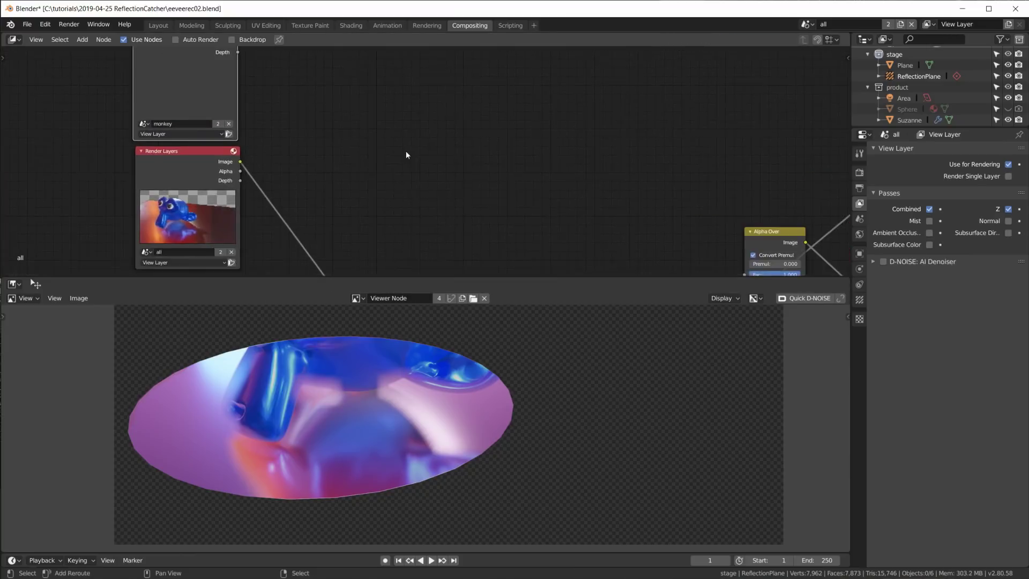
Render the scenes and connect the monkey Render Layers image to the lower Image input of the last Alpha Over node.
key(F12)
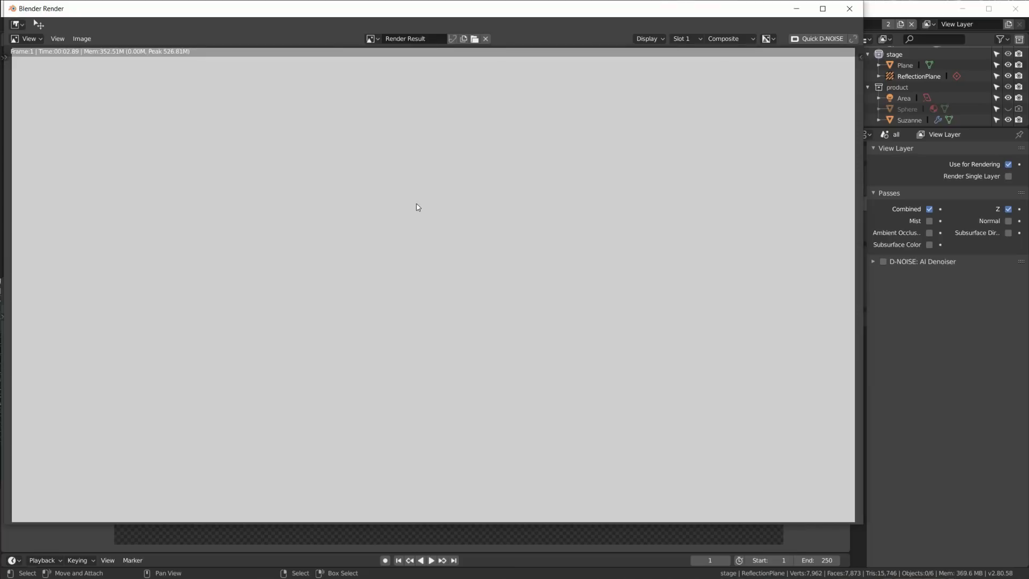
click(850, 9)
middle_drag(299, 185, 243, 135)
middle_drag(186, 64, 186, 80)
drag(183, 61, 558, 250)
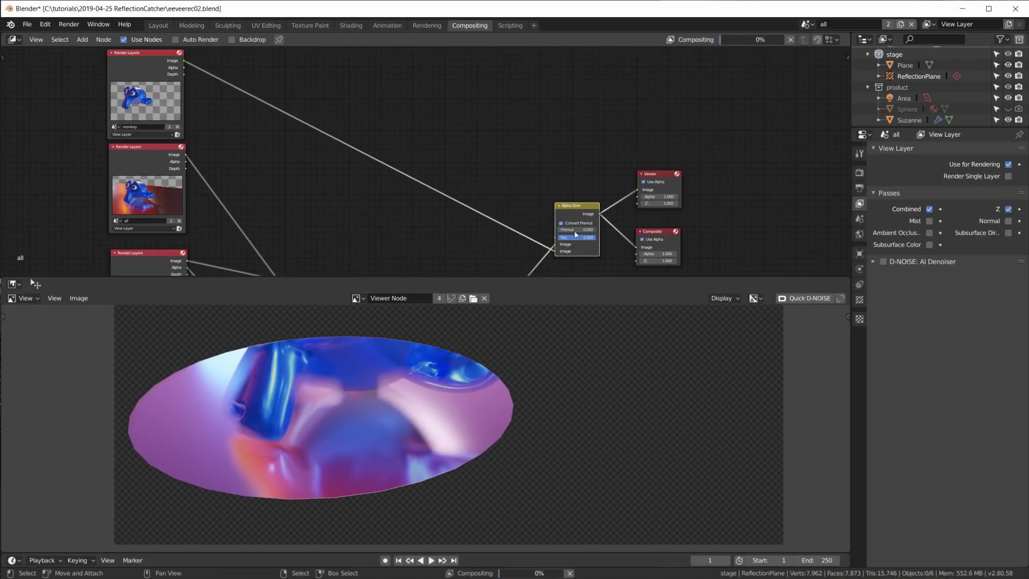
Inspect the composited monkey and its reflection on the new stage, along with the complete node tree.
scroll(543, 454, down, 5)
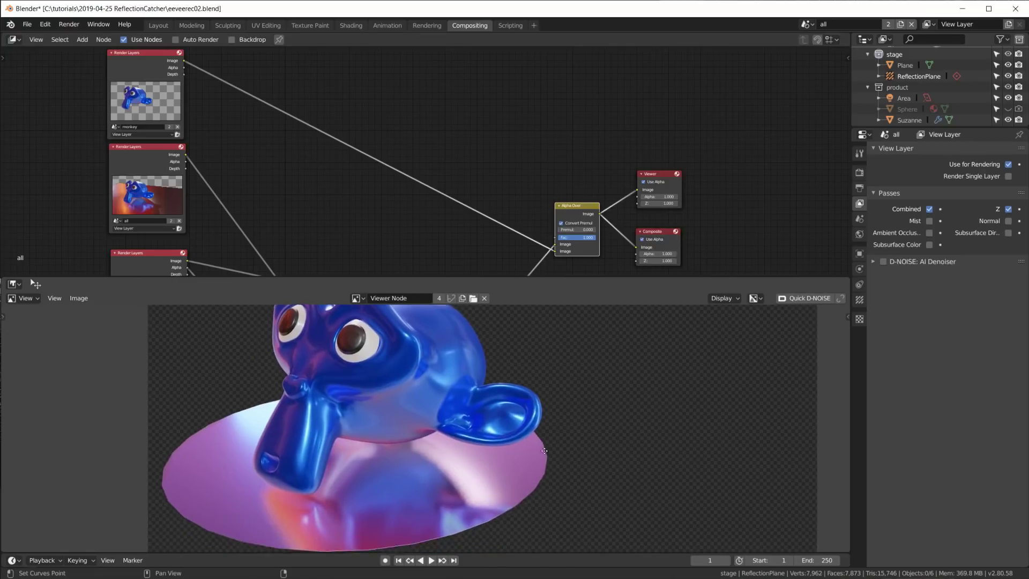
scroll(543, 459, up, 1)
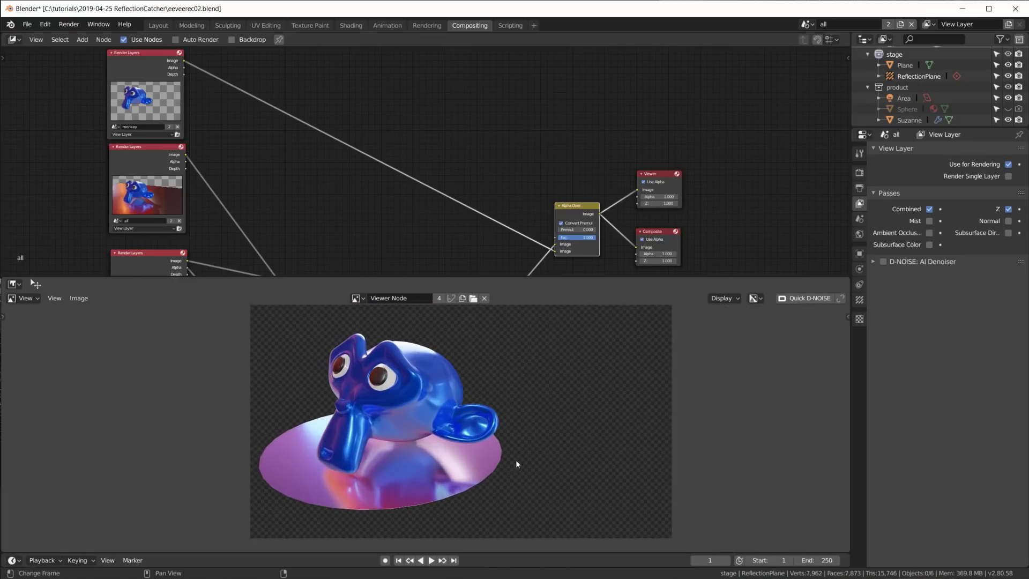
scroll(355, 174, down, 3)
middle_drag(418, 231, 416, 185)
scroll(414, 156, down, 1)
scroll(417, 496, up, 2)
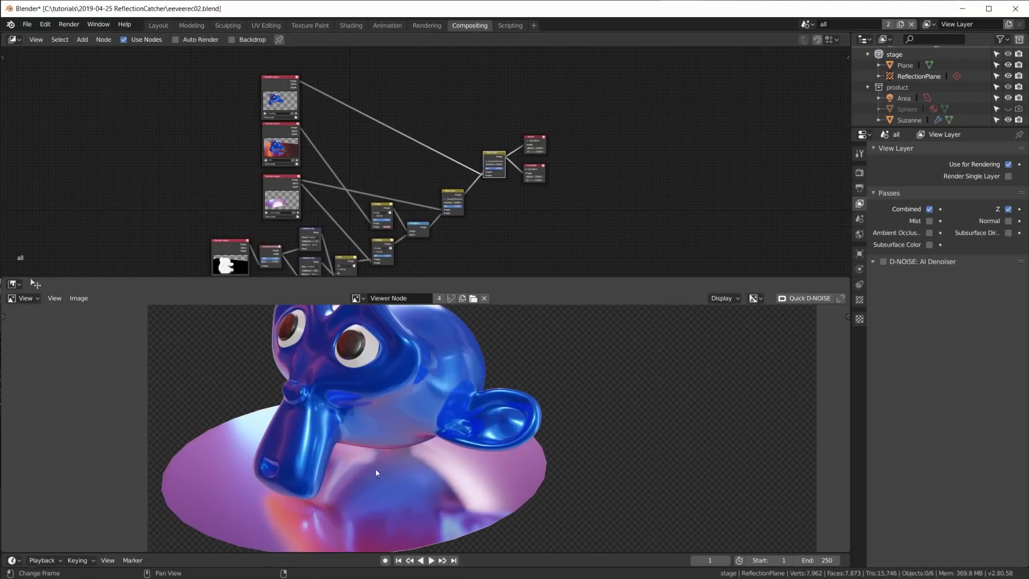
Preview the all render, the new stage render and the final Alpha Over composite in turn through the Viewer node to compare them.
ctrl+shift+click(273, 127)
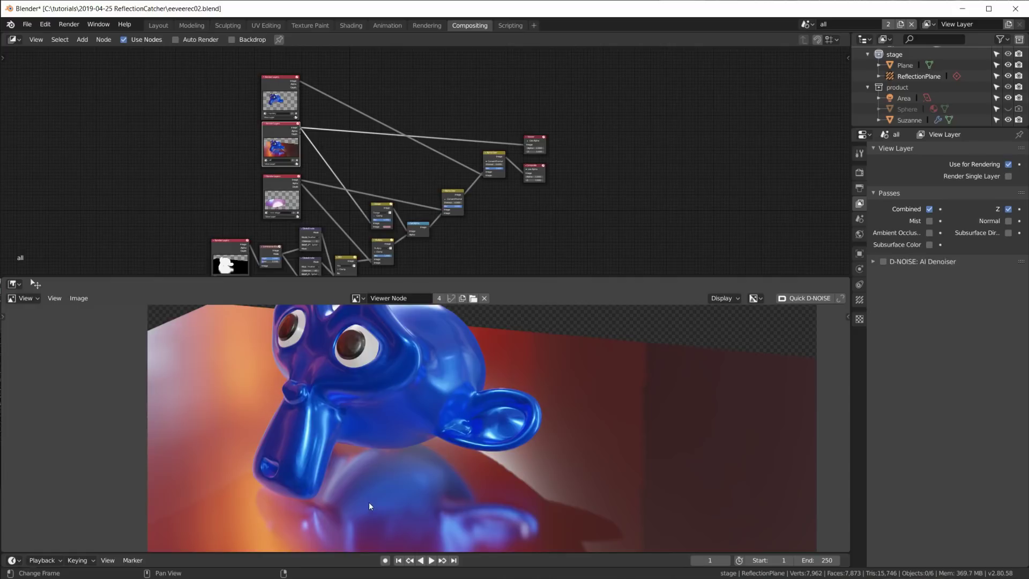
ctrl+shift+click(277, 180)
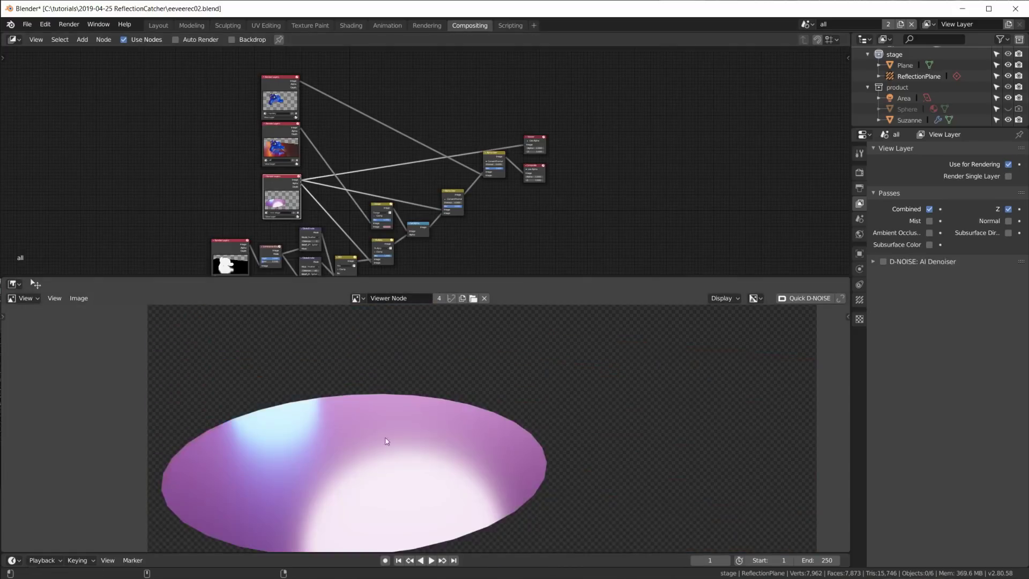
ctrl+shift+click(490, 158)
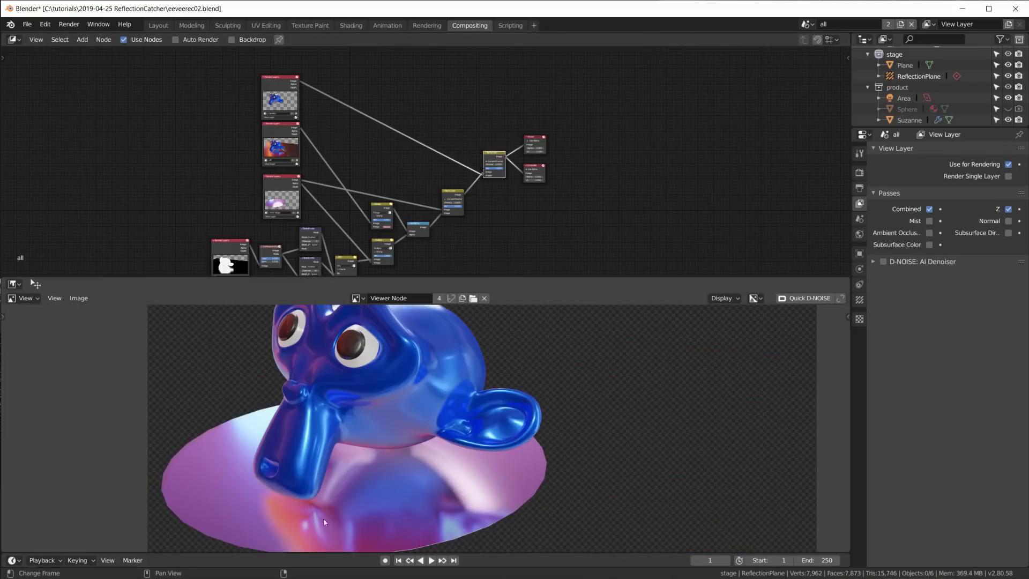
scroll(452, 510, down, 1)
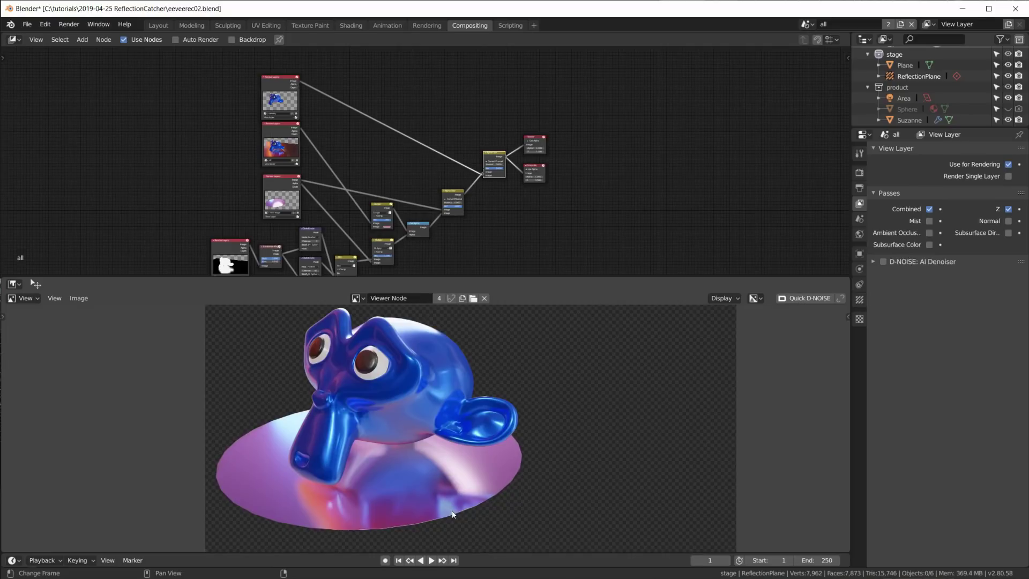
scroll(452, 510, down, 1)
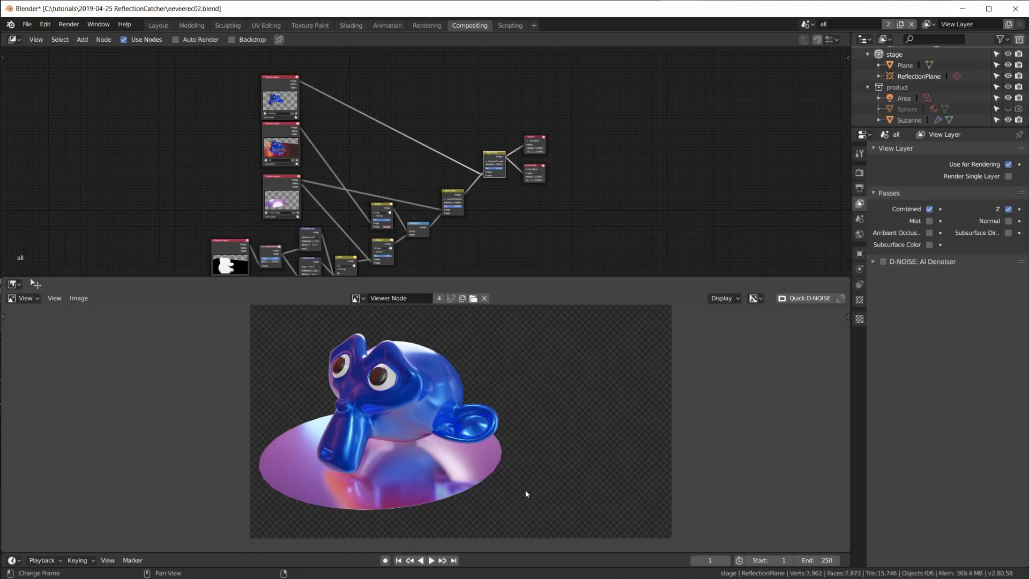
Review the available scenes, the all scene's World settings and the options for the reflectionmatte collection in the Shading workspace.
click(351, 25)
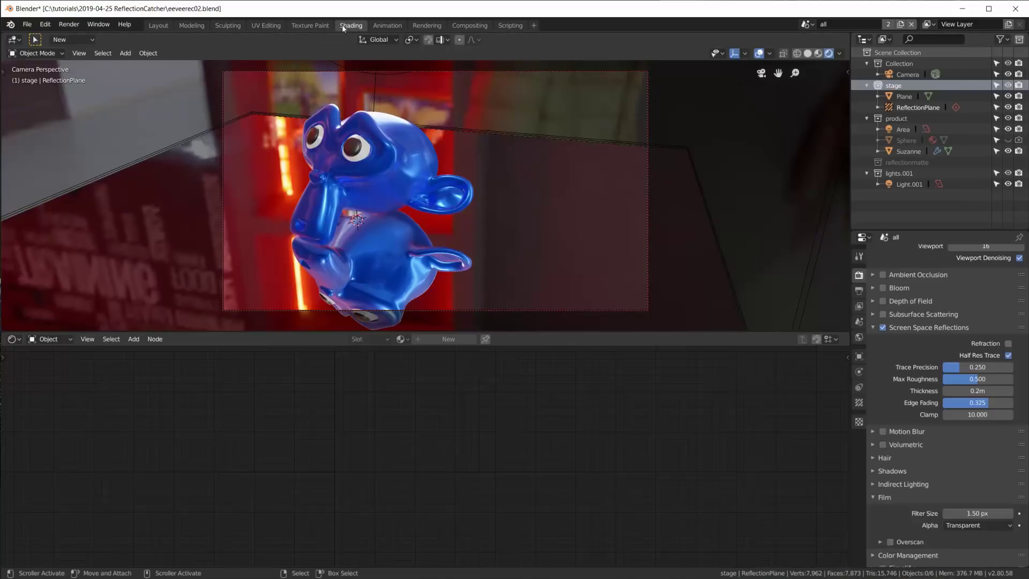
click(806, 24)
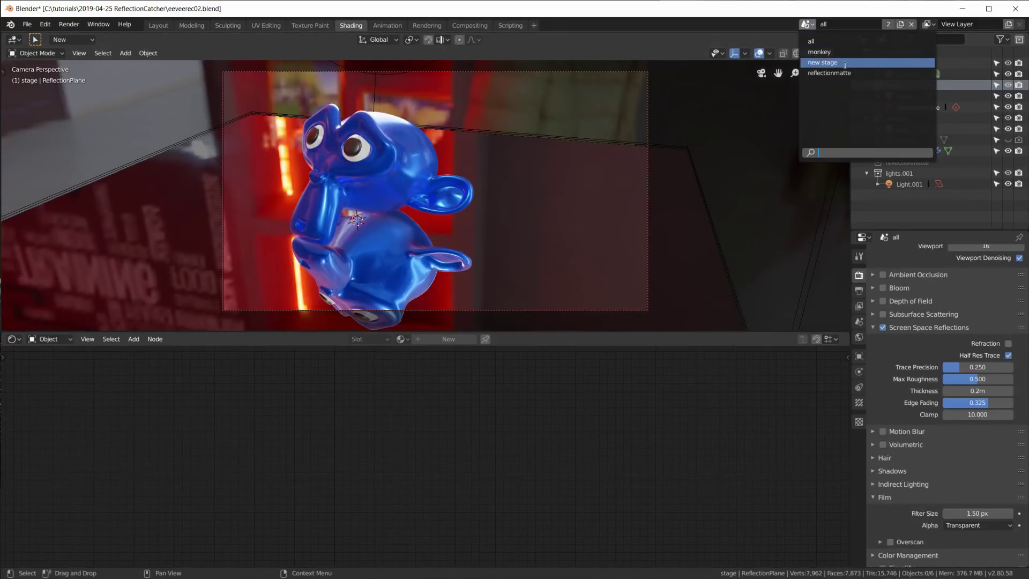
click(927, 24)
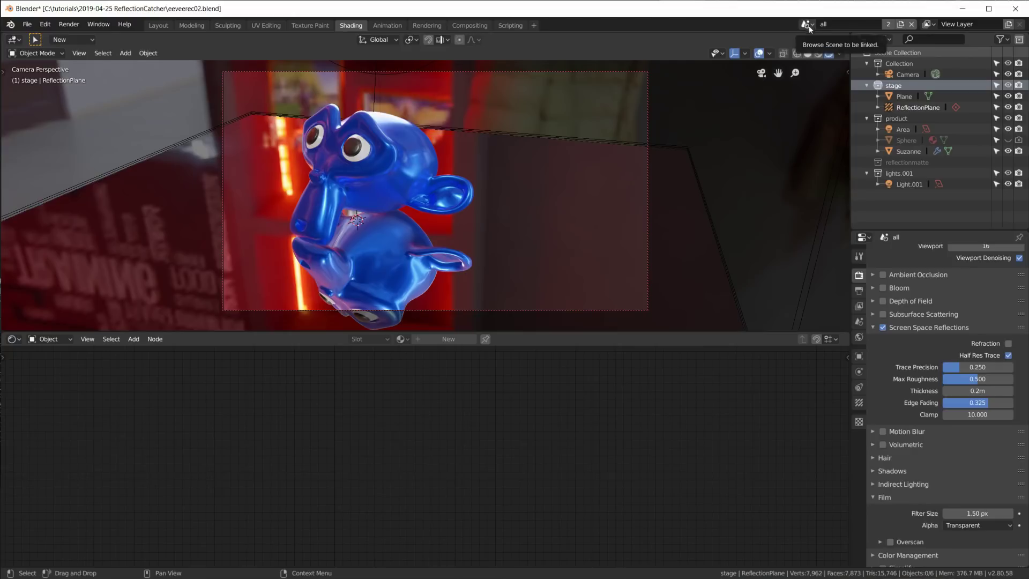
click(858, 338)
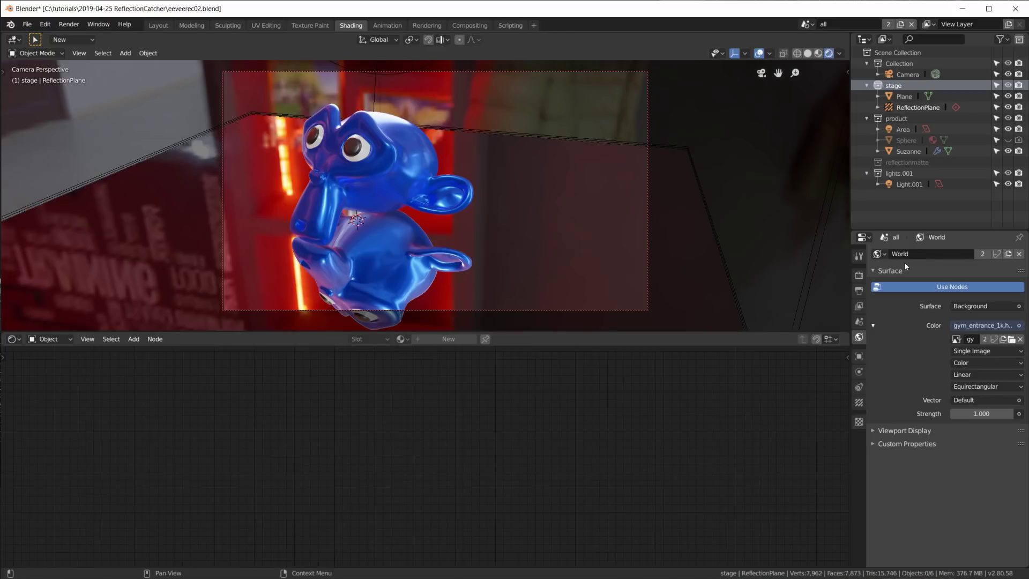
right_click(907, 162)
mouse_move(879, 201)
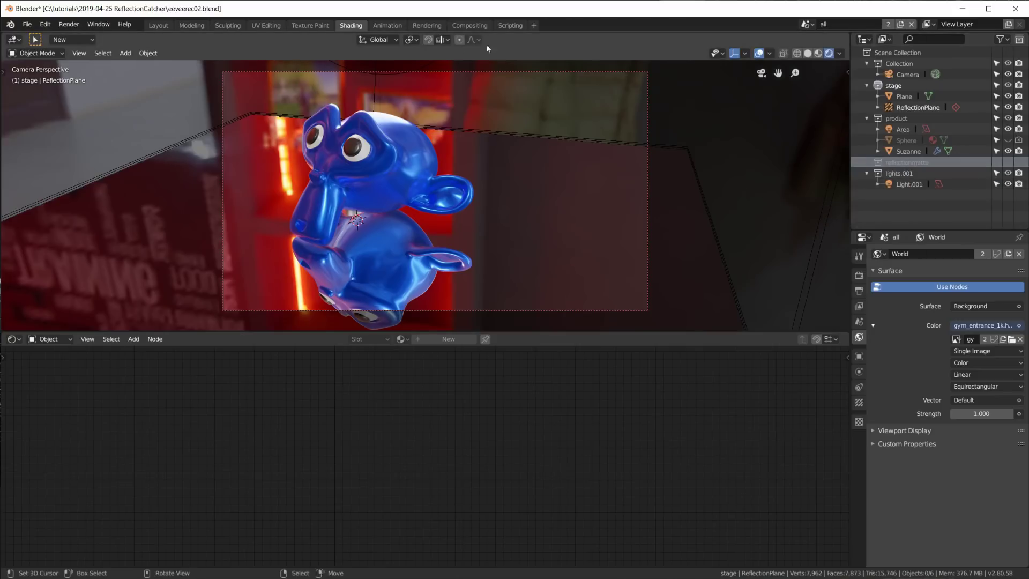
Return to the Compositing workspace and examine the node connections, finishing with the whole node tree framed.
click(458, 24)
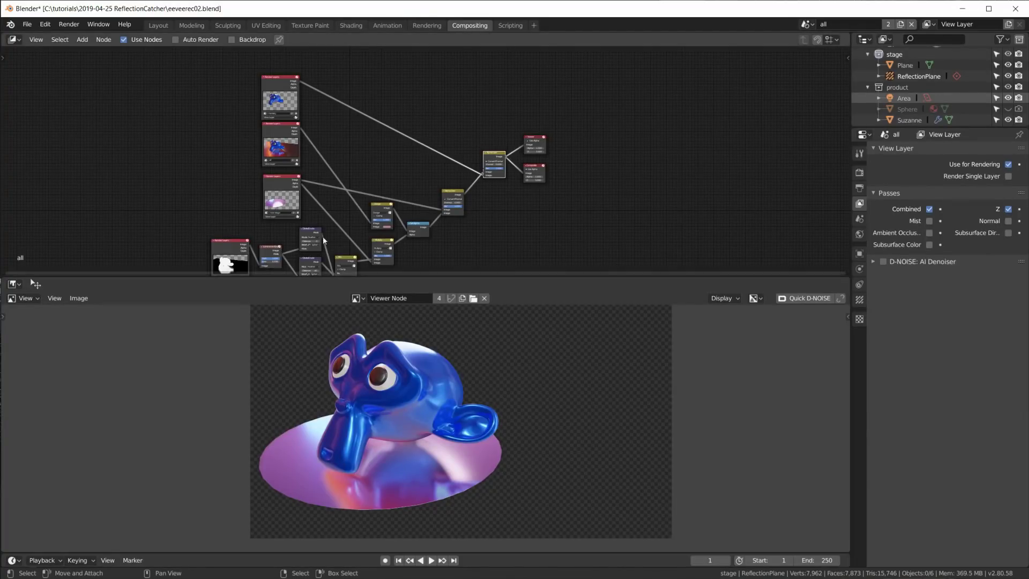
scroll(401, 243, down, 1)
middle_drag(400, 243, 406, 218)
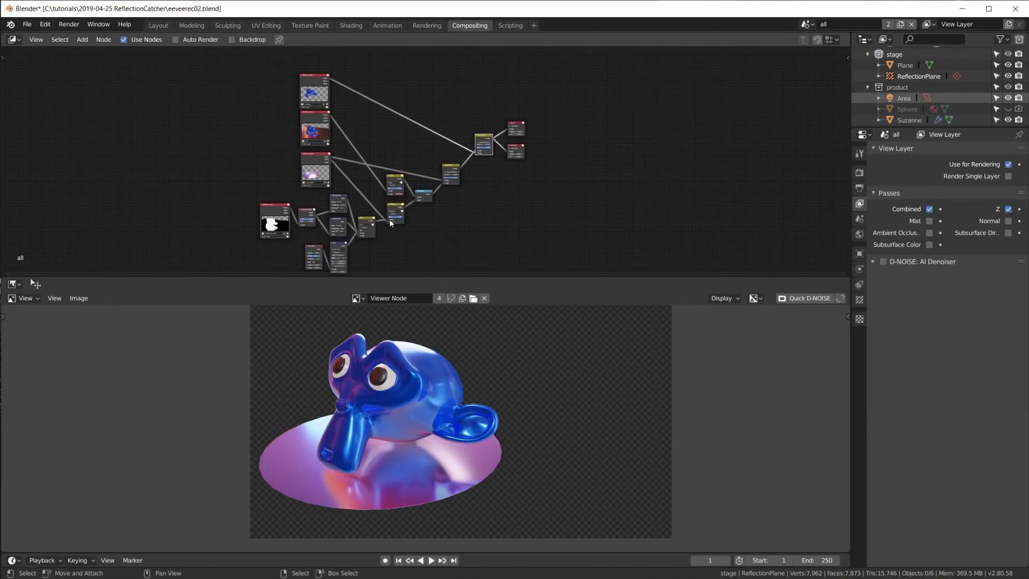
scroll(406, 218, up, 3)
middle_drag(470, 220, 515, 227)
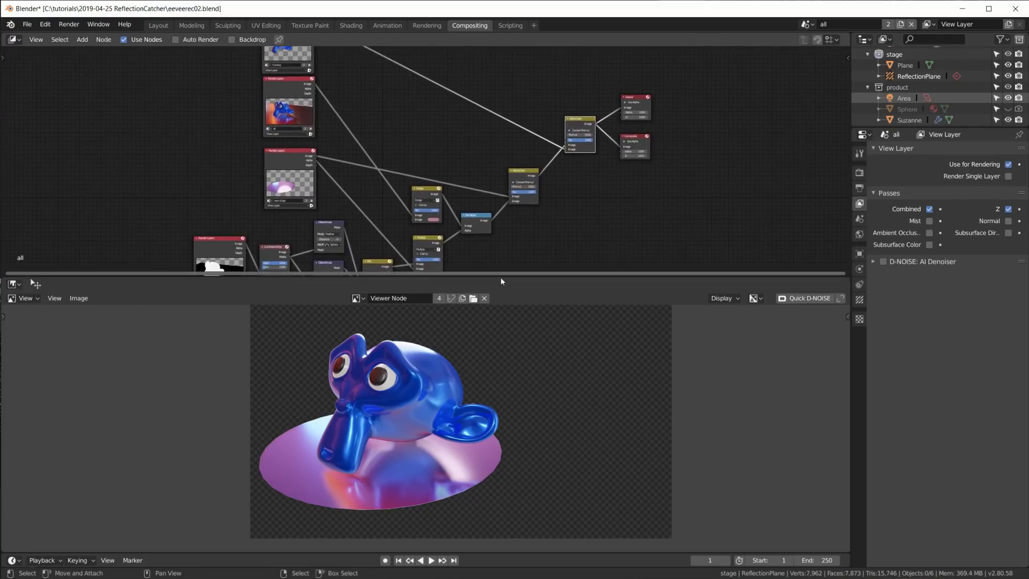
key(Home)
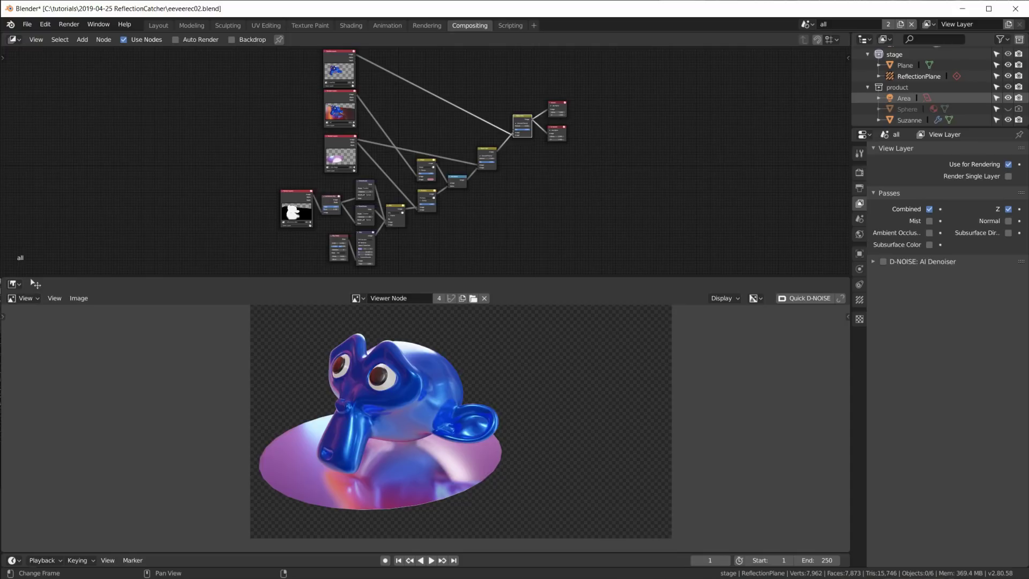